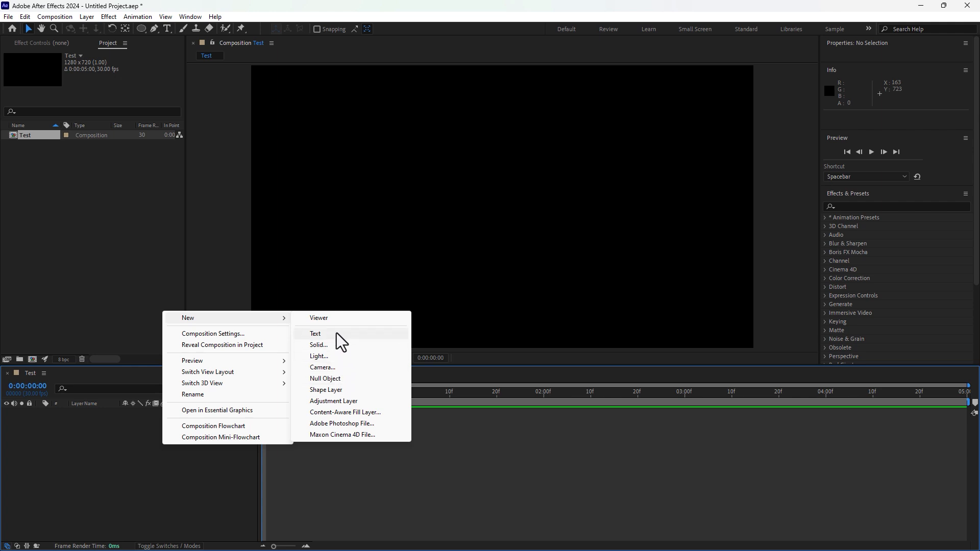
- Create a text layer reading "Test" and move it near the middle of the composition, at about 432, 402
{"action": "left_click", "coordinate": [147, 485]}
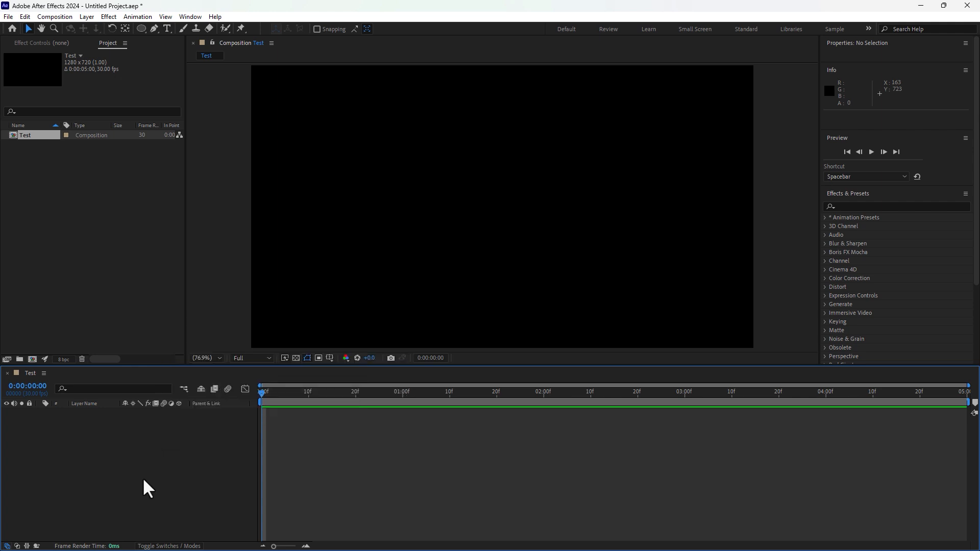
{"action": "left_click", "coordinate": [88, 16]}
{"action": "mouse_move", "coordinate": [100, 30]}
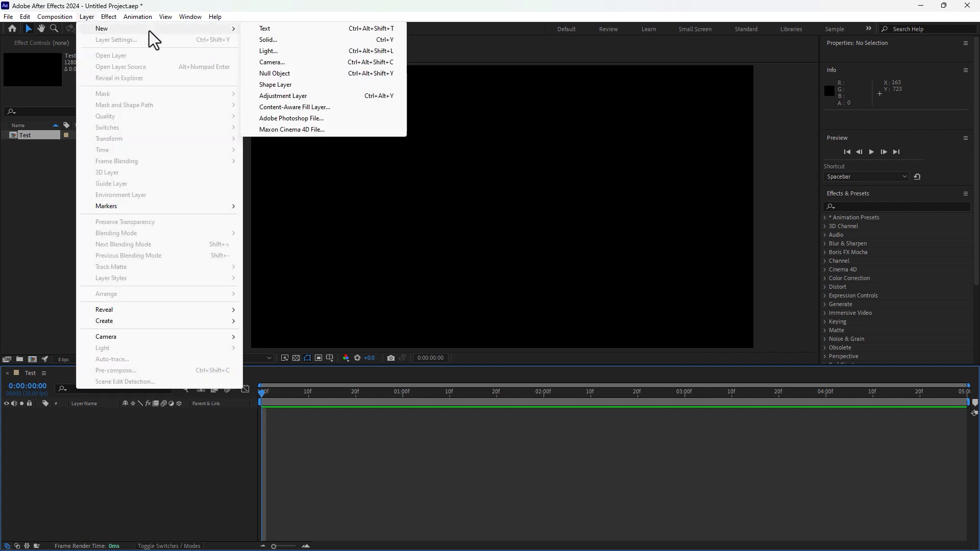
{"action": "left_click", "coordinate": [264, 29]}
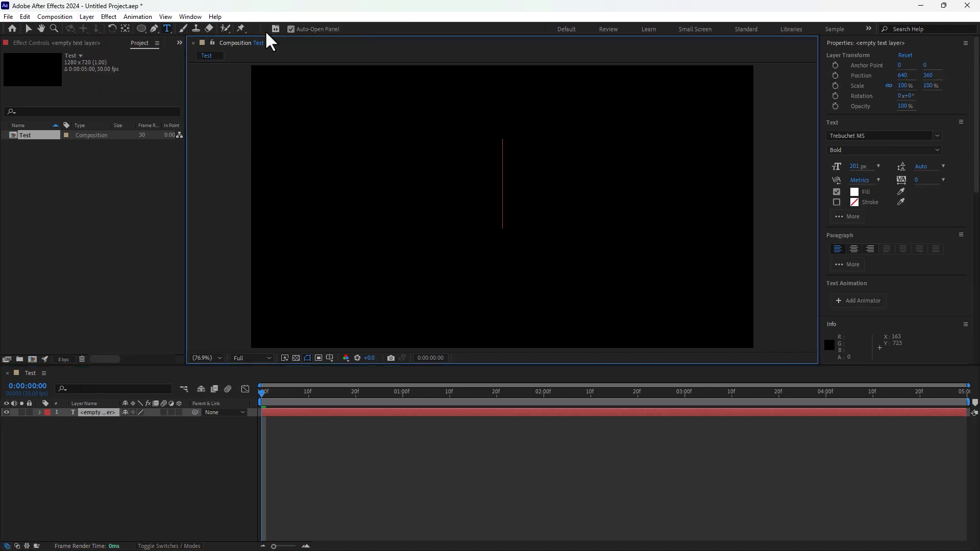
{"action": "type", "text": "Test"}
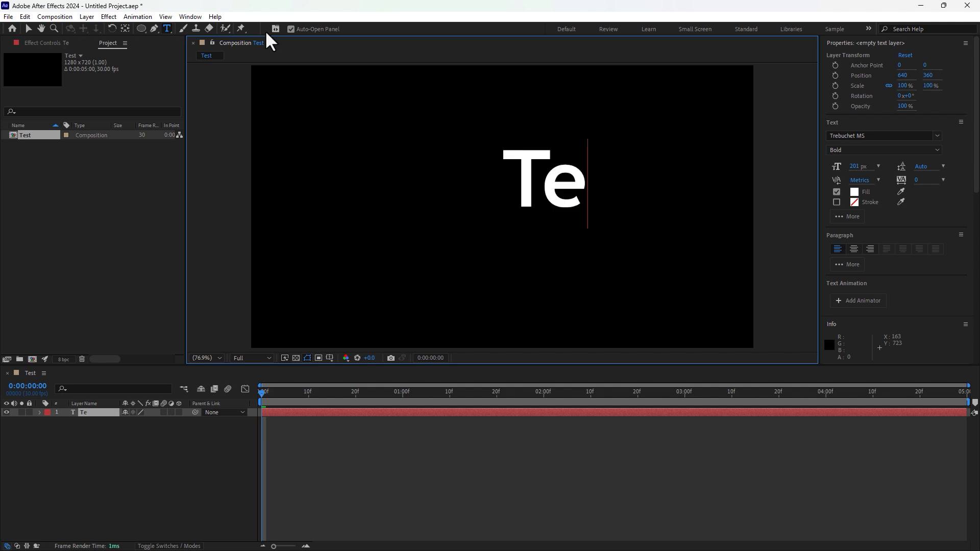
{"action": "left_click", "coordinate": [28, 30]}
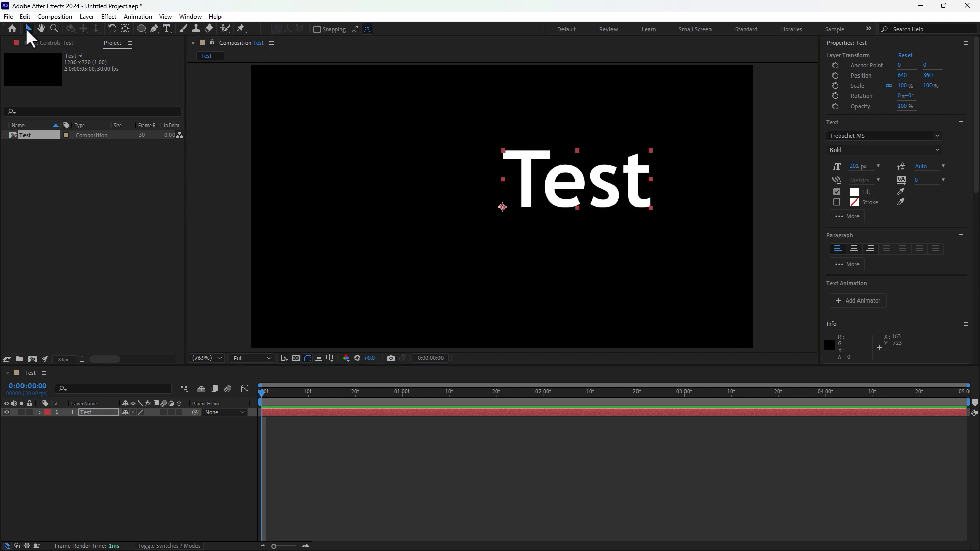
{"action": "left_click_drag", "start_coordinate": [558, 192], "coordinate": [510, 210]}
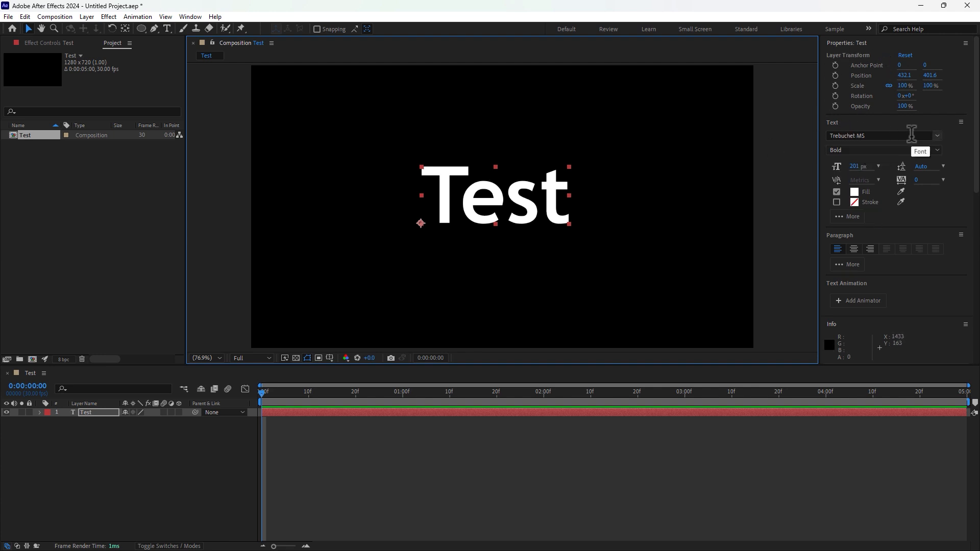
- Try right and center paragraph alignment on the Test text, and return it to left alignment
{"action": "left_click", "coordinate": [858, 151]}
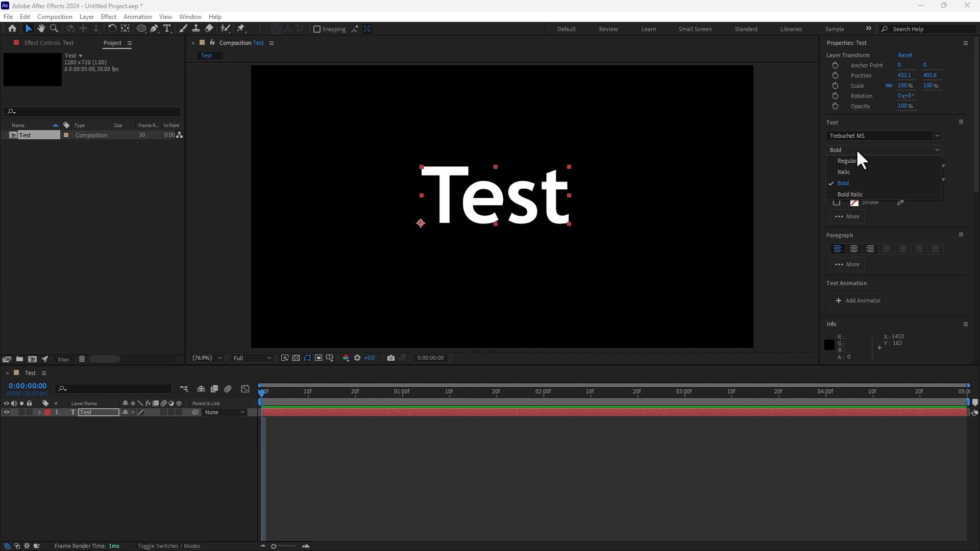
{"action": "left_click", "coordinate": [858, 151]}
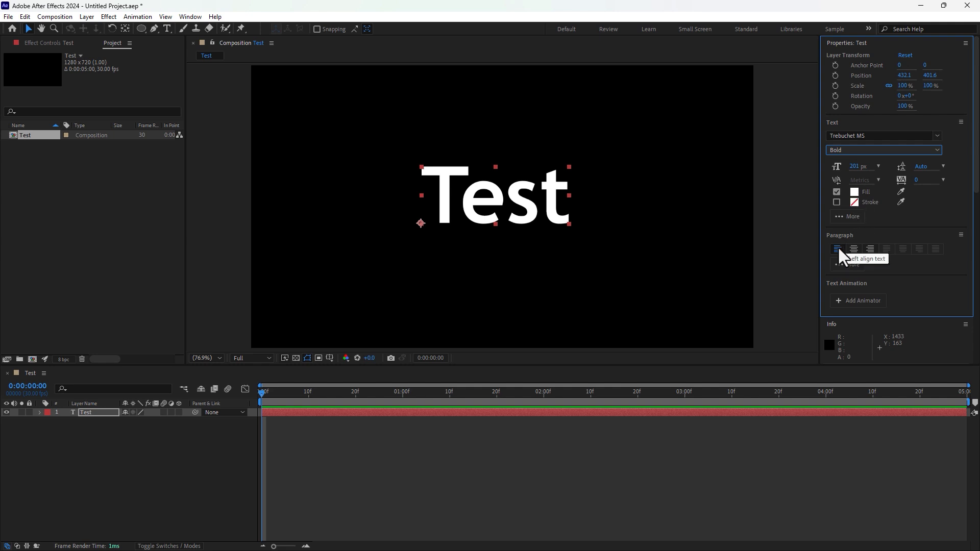
{"action": "left_click", "coordinate": [870, 248]}
{"action": "left_click", "coordinate": [853, 248]}
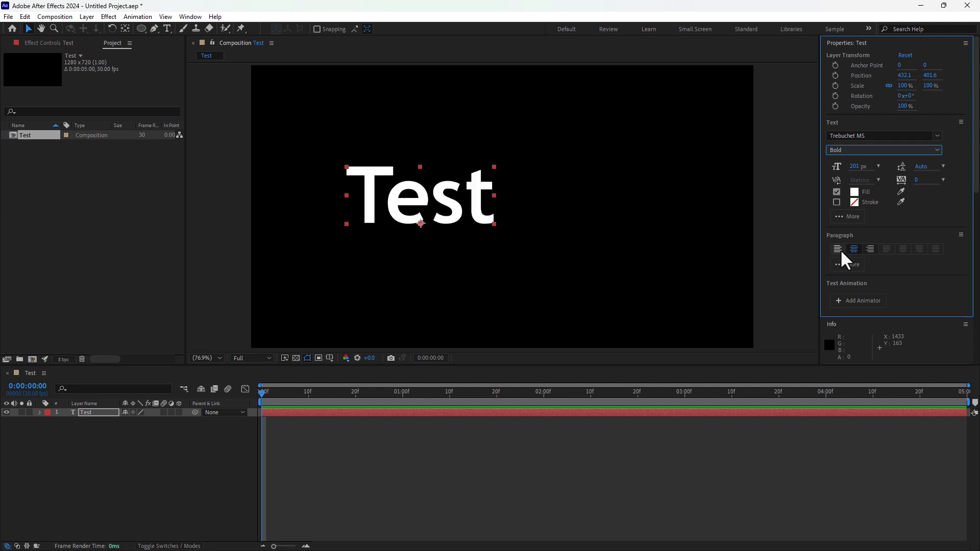
{"action": "left_click", "coordinate": [839, 249]}
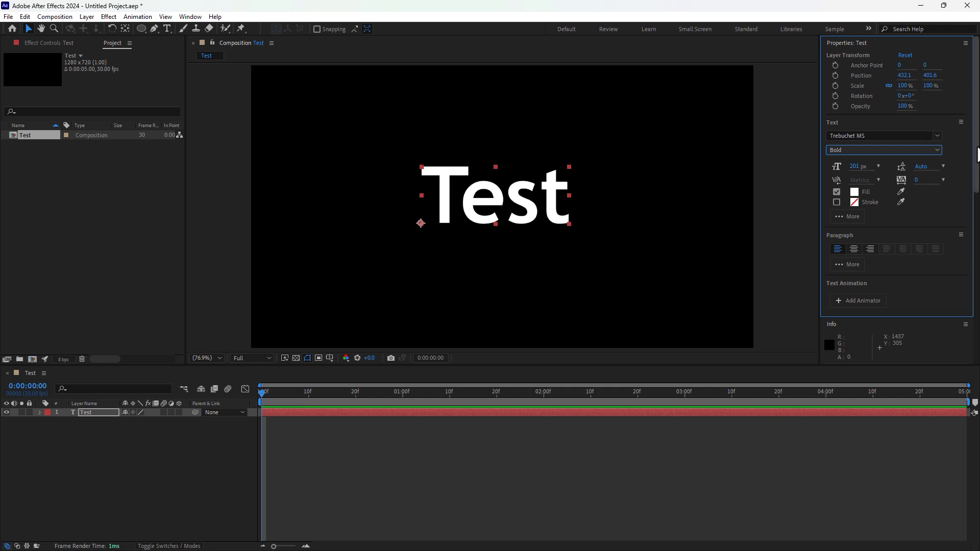
- Search the effects and presets for "3d", look through the matching 3D text presets, and clear the search
{"action": "scroll", "coordinate": [973, 194], "scroll_direction": "down", "scroll_amount": 3}
{"action": "scroll", "coordinate": [972, 194], "scroll_direction": "down", "scroll_amount": 5}
{"action": "left_click", "coordinate": [879, 180]}
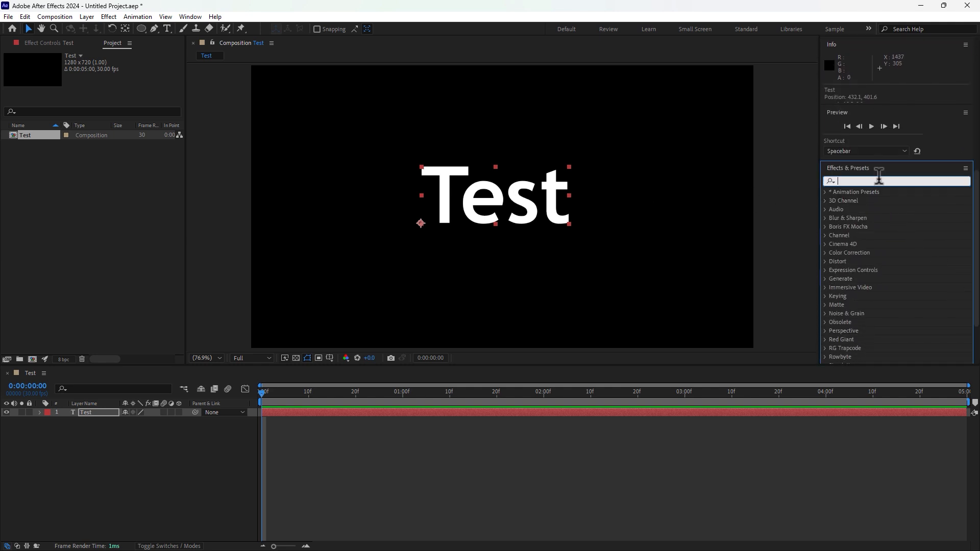
{"action": "type", "text": "3d"}
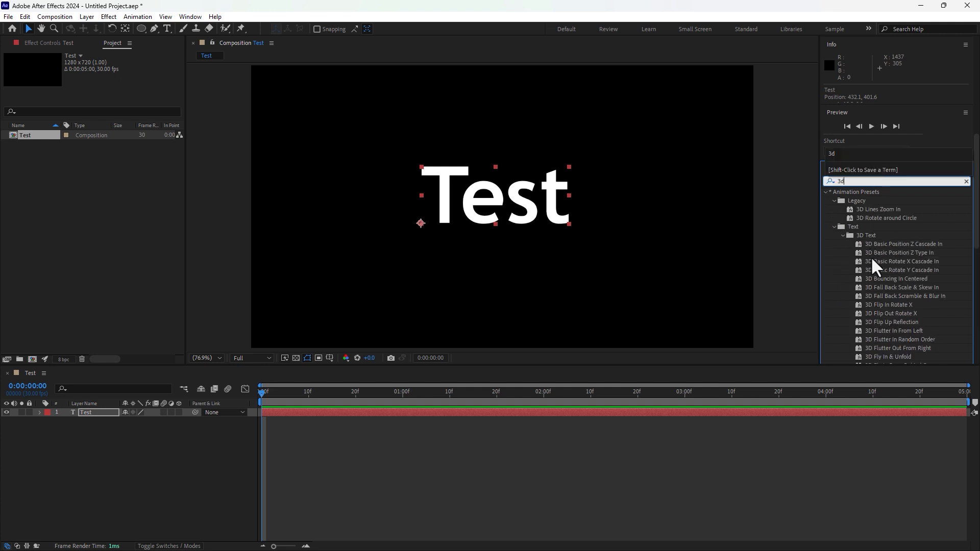
{"action": "scroll", "coordinate": [873, 250], "scroll_direction": "down", "scroll_amount": 2}
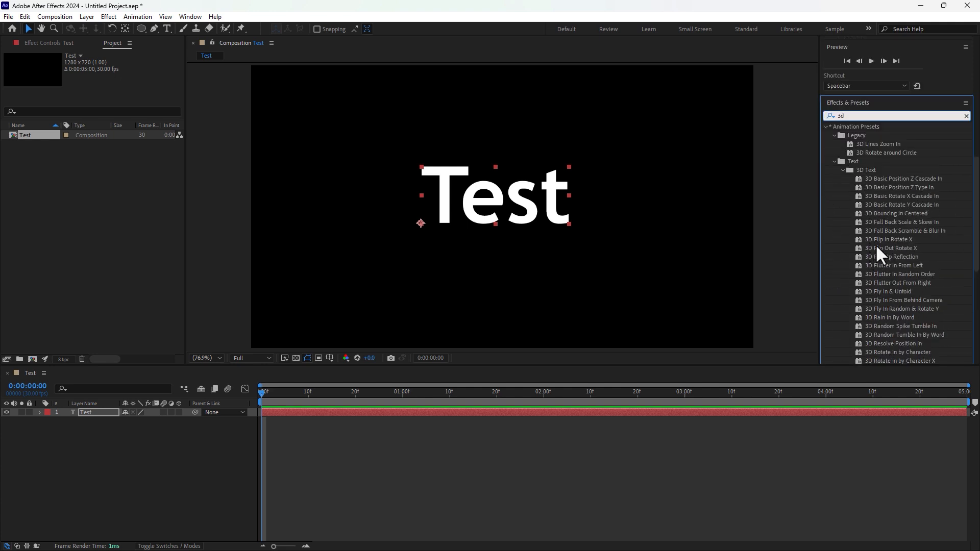
{"action": "scroll", "coordinate": [895, 222], "scroll_direction": "down", "scroll_amount": 2}
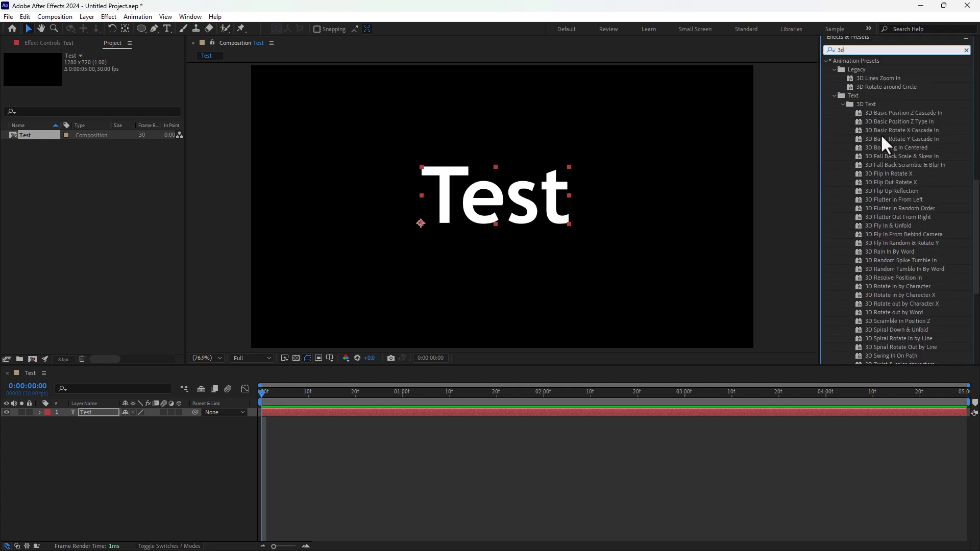
{"action": "scroll", "coordinate": [870, 244], "scroll_direction": "up", "scroll_amount": 6}
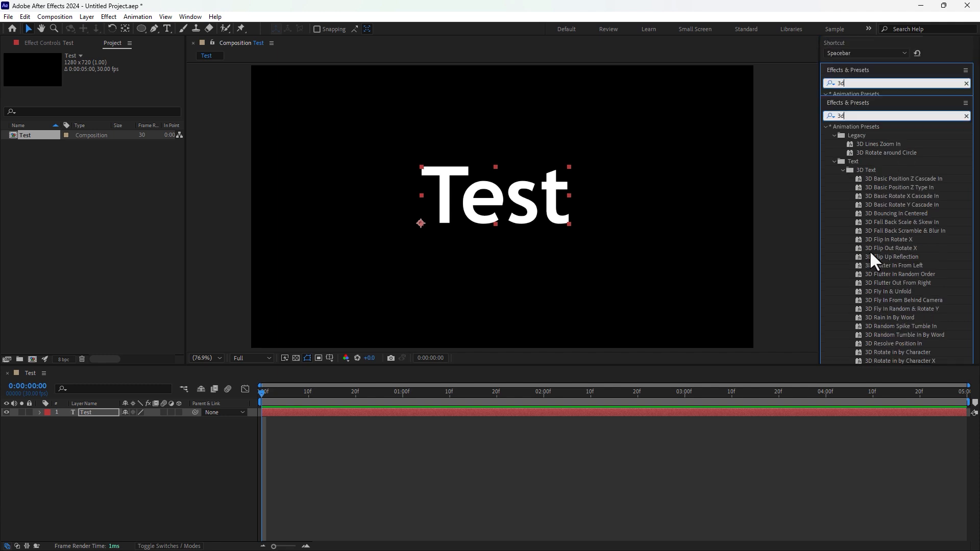
{"action": "left_click", "coordinate": [965, 247]}
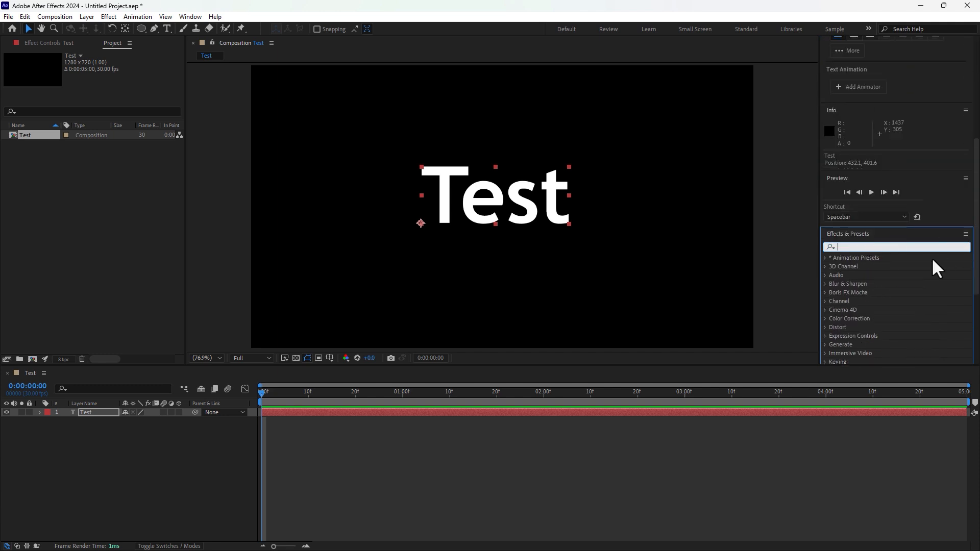
- Apply the 3D Fly In From Behind Camera preset from the 3D Text presets to the Test layer and scrub its animation to 0:00:01:13
{"action": "left_click", "coordinate": [825, 259]}
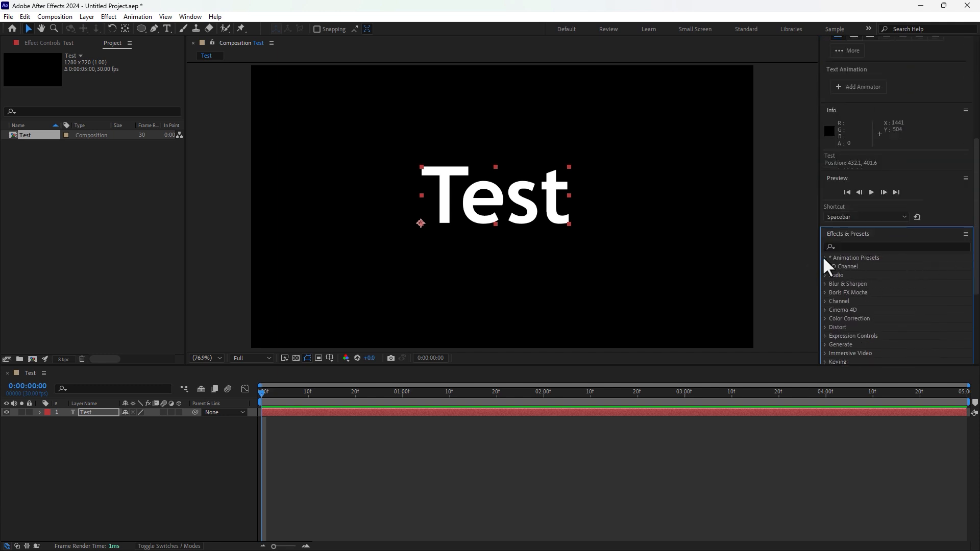
{"action": "scroll", "coordinate": [893, 266], "scroll_direction": "down", "scroll_amount": 2}
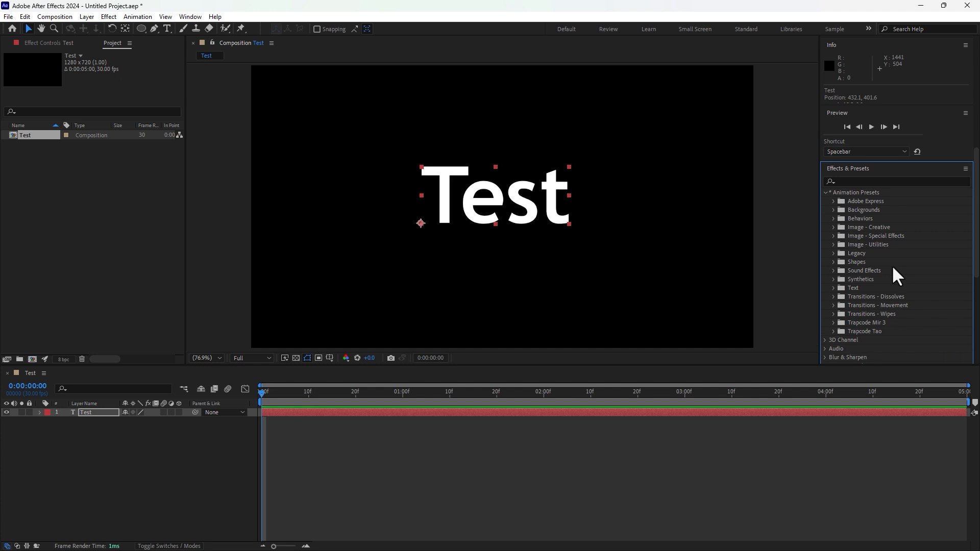
{"action": "left_click", "coordinate": [834, 288]}
{"action": "scroll", "coordinate": [901, 289], "scroll_direction": "down", "scroll_amount": 4}
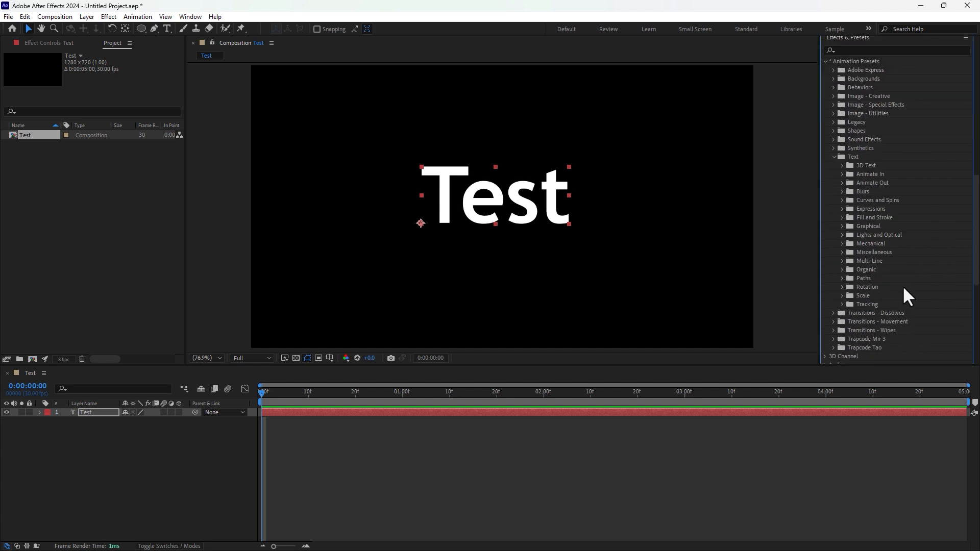
{"action": "left_click", "coordinate": [843, 165]}
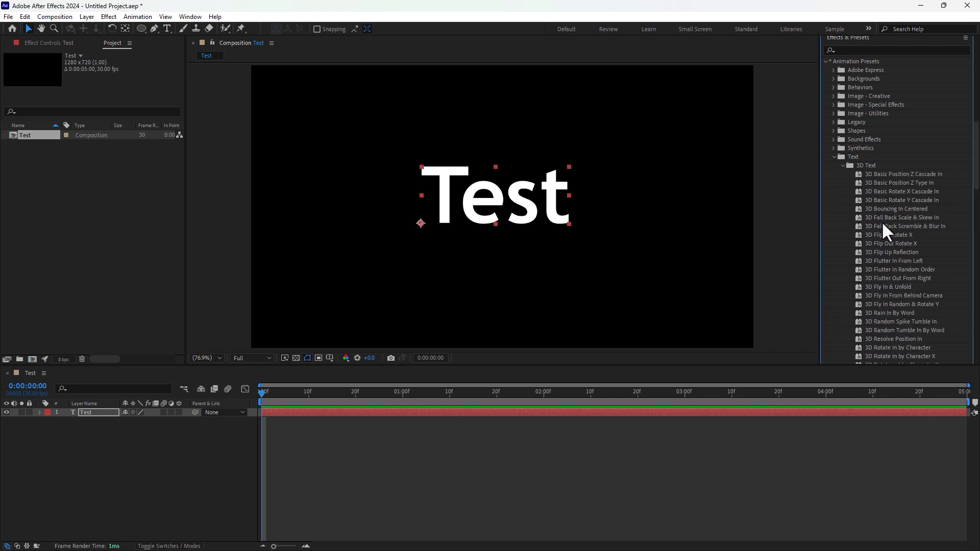
{"action": "scroll", "coordinate": [883, 225], "scroll_direction": "down", "scroll_amount": 2}
{"action": "double_click", "coordinate": [881, 230]}
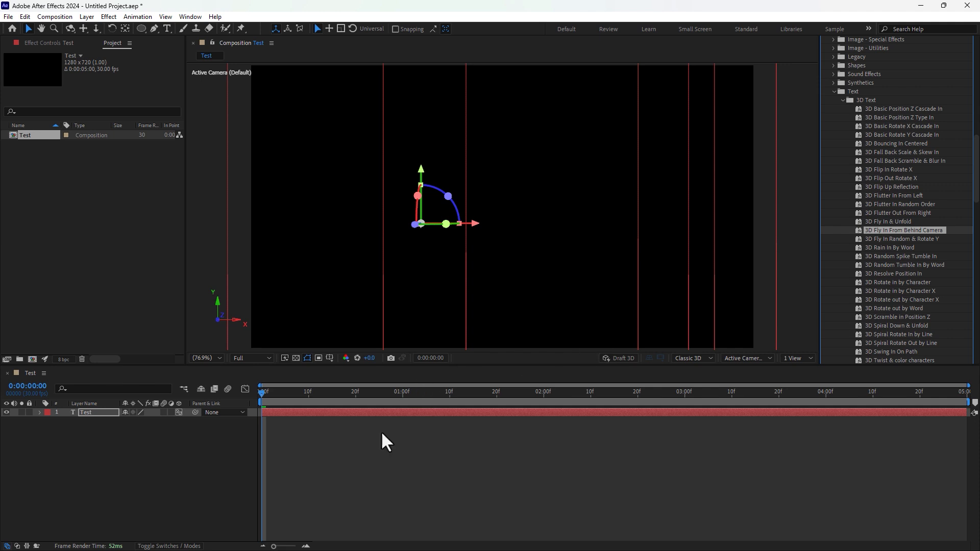
{"action": "left_click", "coordinate": [335, 440]}
{"action": "left_click_drag", "start_coordinate": [275, 393], "coordinate": [464, 387]}
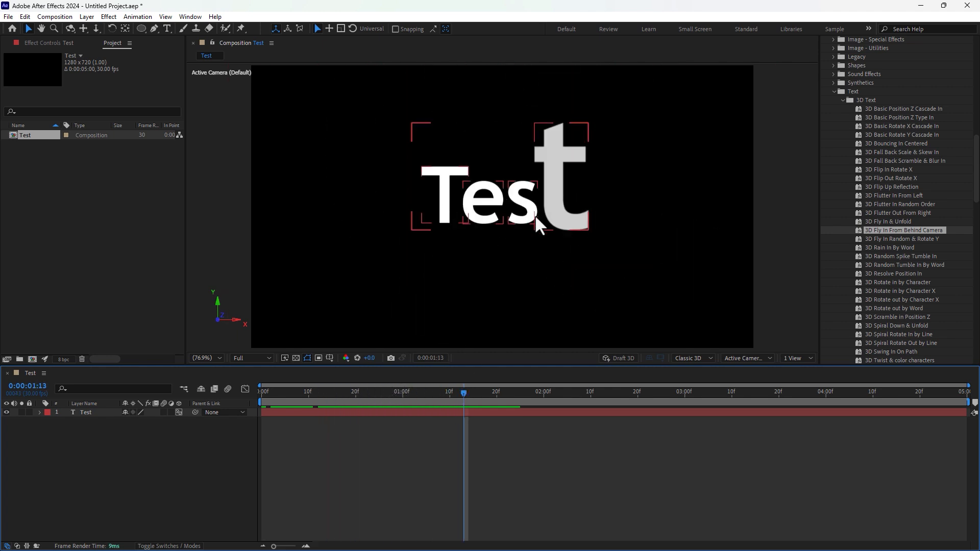
- Reveal the Test layer's keyframes, move the last Offset keyframe earlier to about 0:00:01:01, and scrub the animation to 0:00:00:17
{"action": "left_click", "coordinate": [87, 412]}
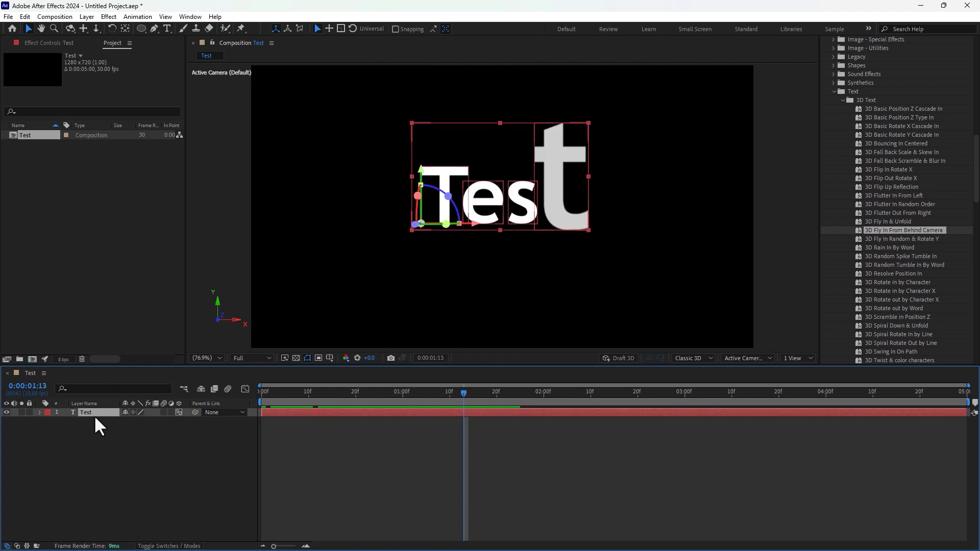
{"action": "key", "text": "u"}
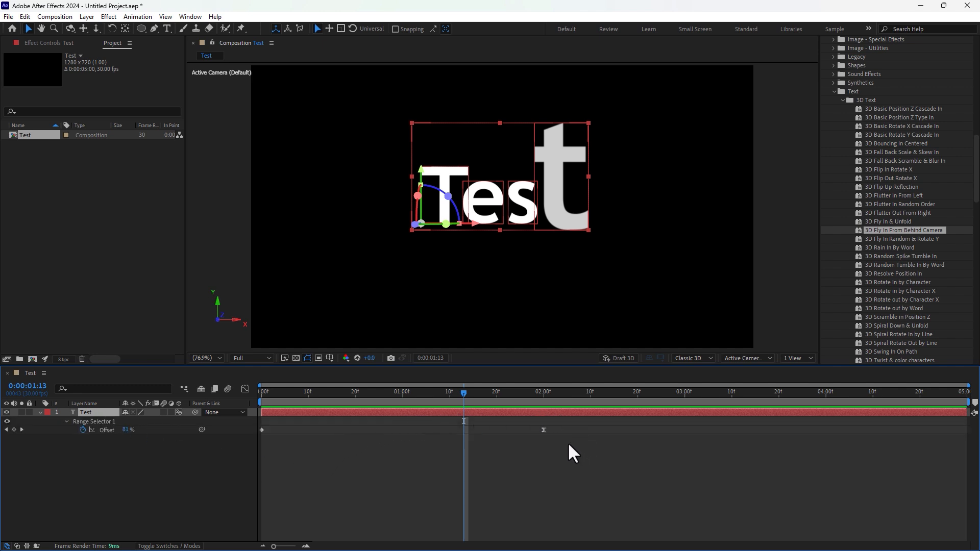
{"action": "left_click_drag", "start_coordinate": [543, 430], "coordinate": [406, 429]}
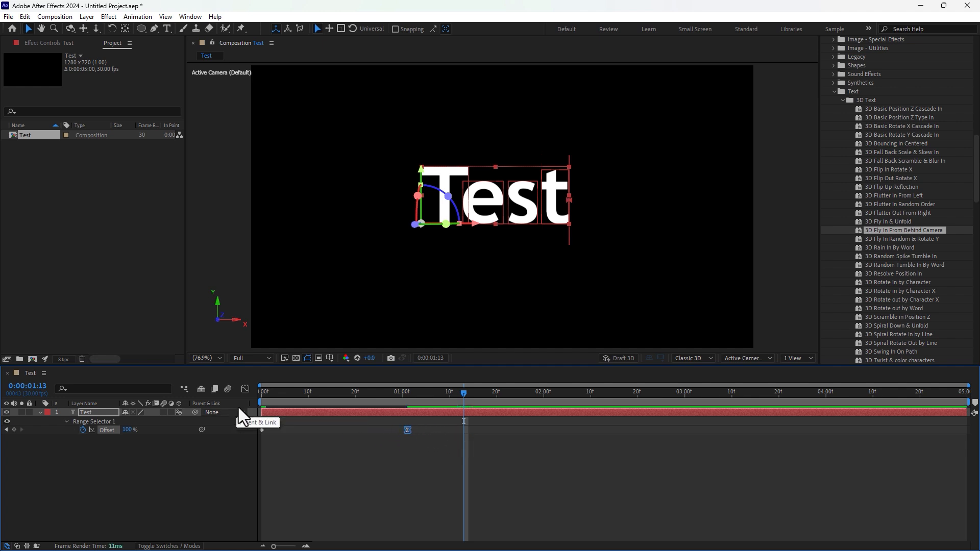
{"action": "left_click_drag", "start_coordinate": [263, 399], "coordinate": [341, 406]}
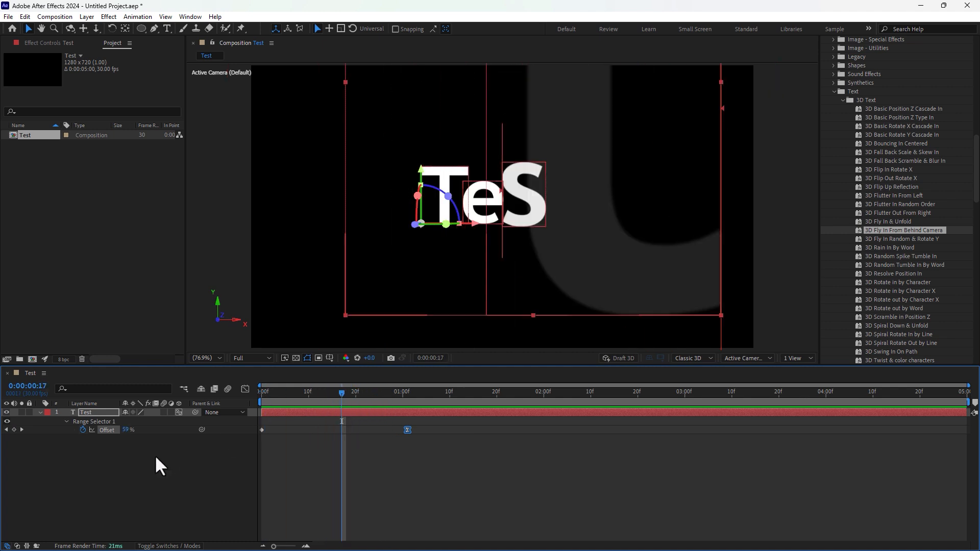
{"action": "left_click", "coordinate": [87, 17]}
{"action": "mouse_move", "coordinate": [93, 29]}
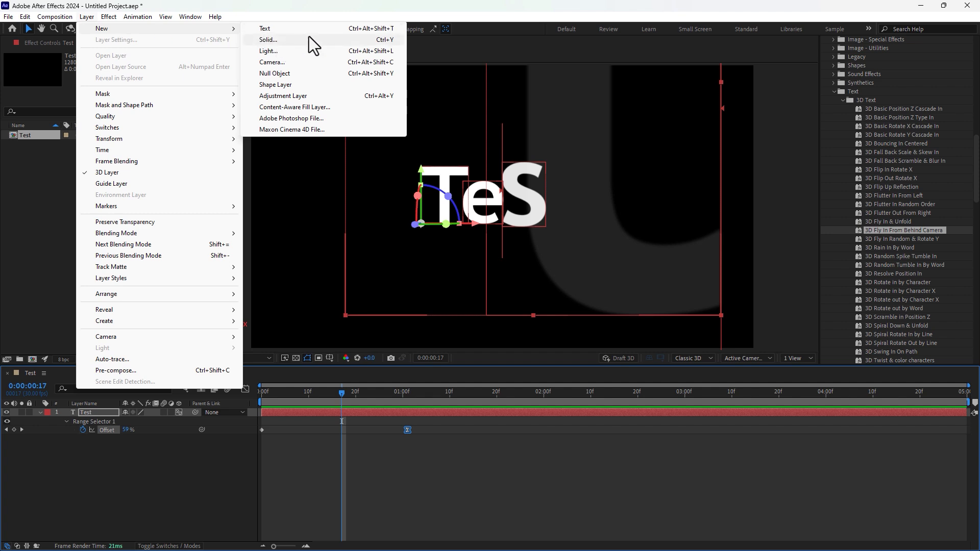
{"action": "left_click", "coordinate": [470, 4]}
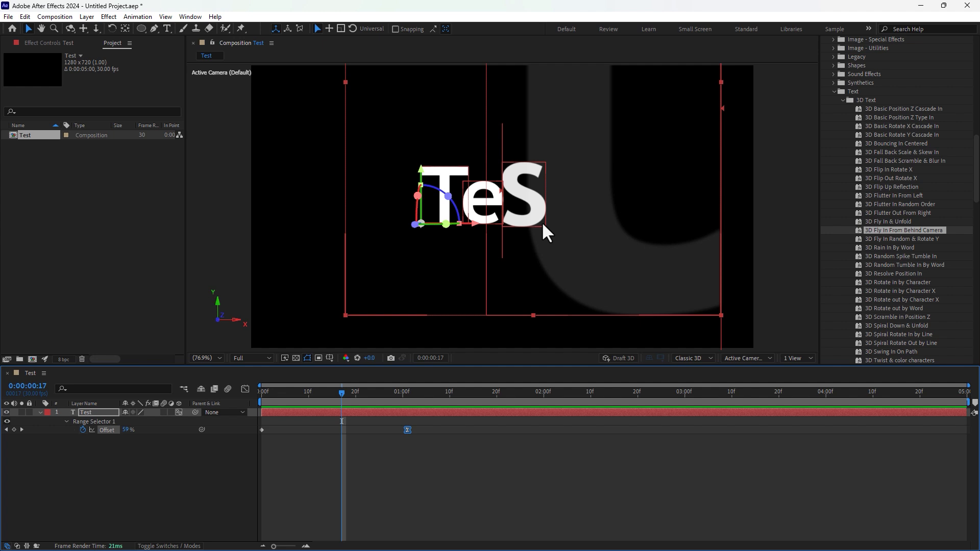
- Create a blue 1280 x 720 px solid layer named "BG"
{"action": "left_click", "coordinate": [92, 18]}
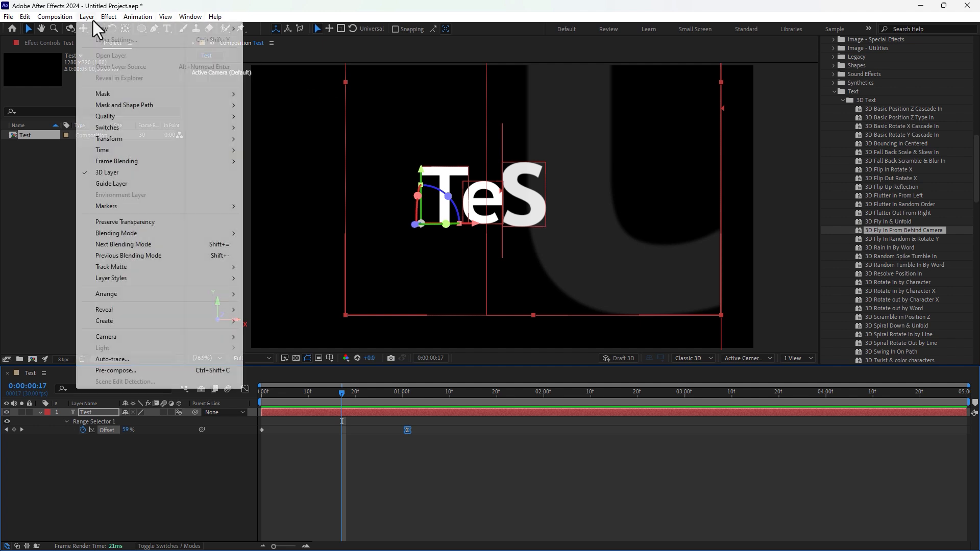
{"action": "mouse_move", "coordinate": [99, 30]}
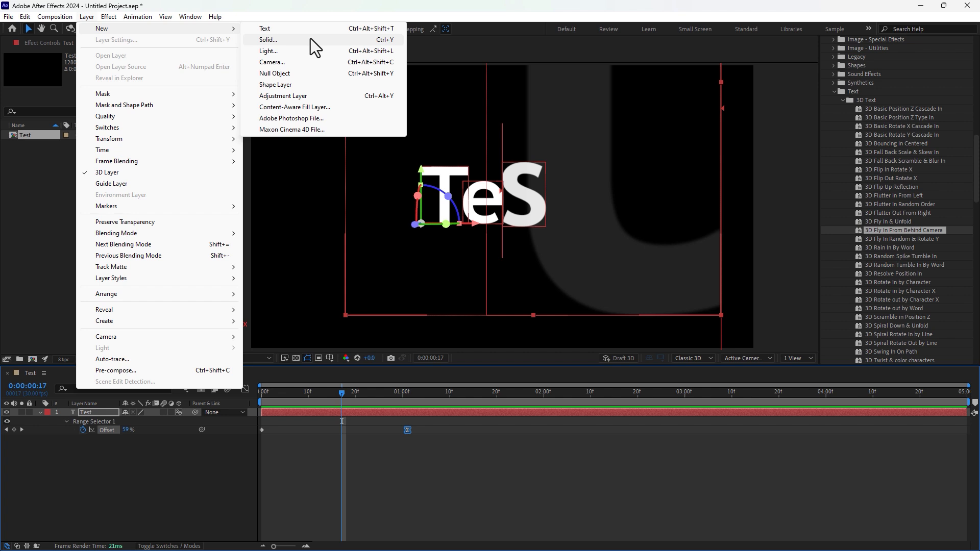
{"action": "left_click", "coordinate": [311, 40]}
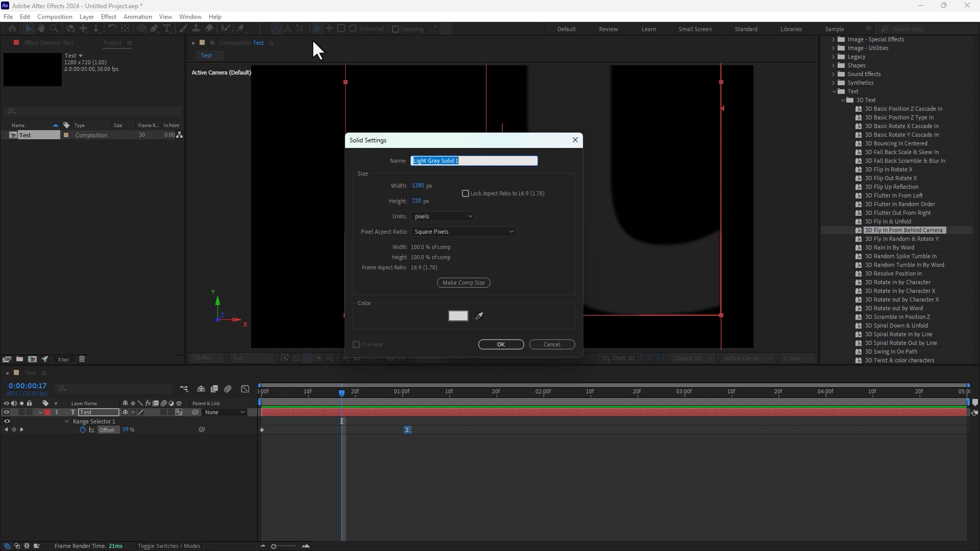
{"action": "type", "text": "BG"}
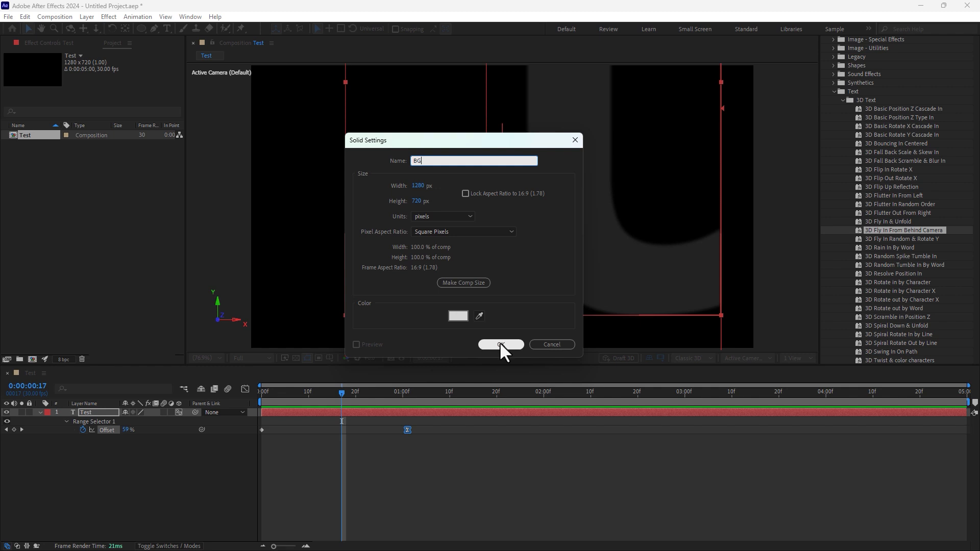
{"action": "left_click", "coordinate": [459, 315]}
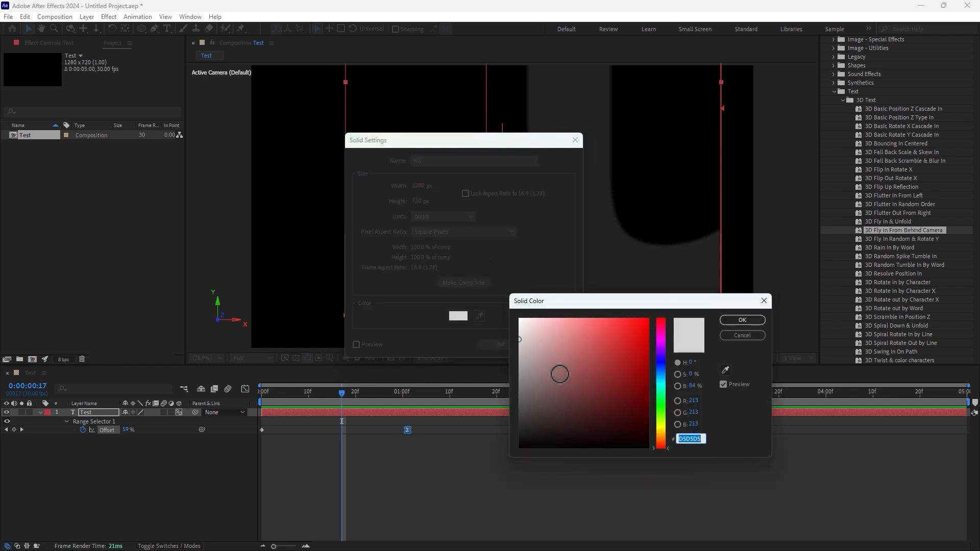
{"action": "left_click_drag", "start_coordinate": [605, 381], "coordinate": [665, 369]}
{"action": "left_click", "coordinate": [742, 320]}
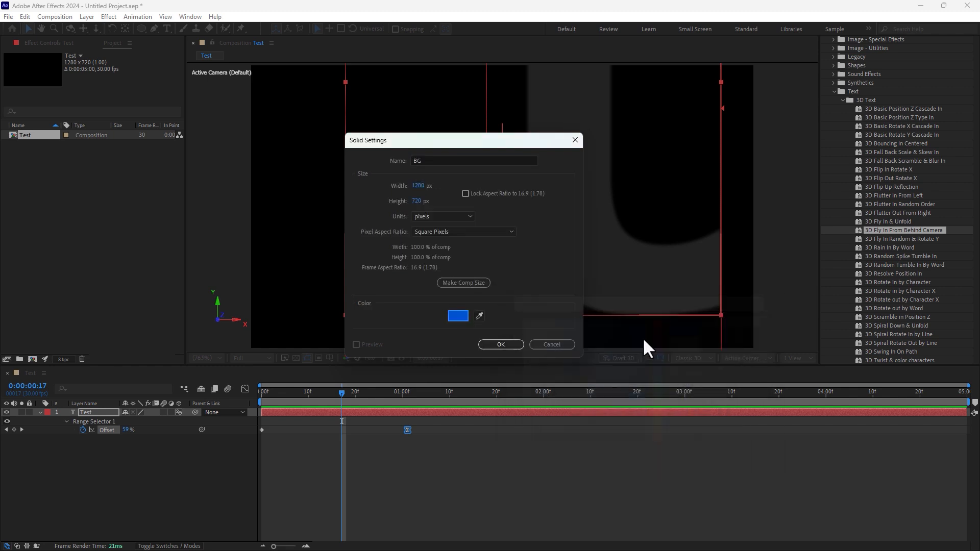
{"action": "left_click", "coordinate": [500, 345]}
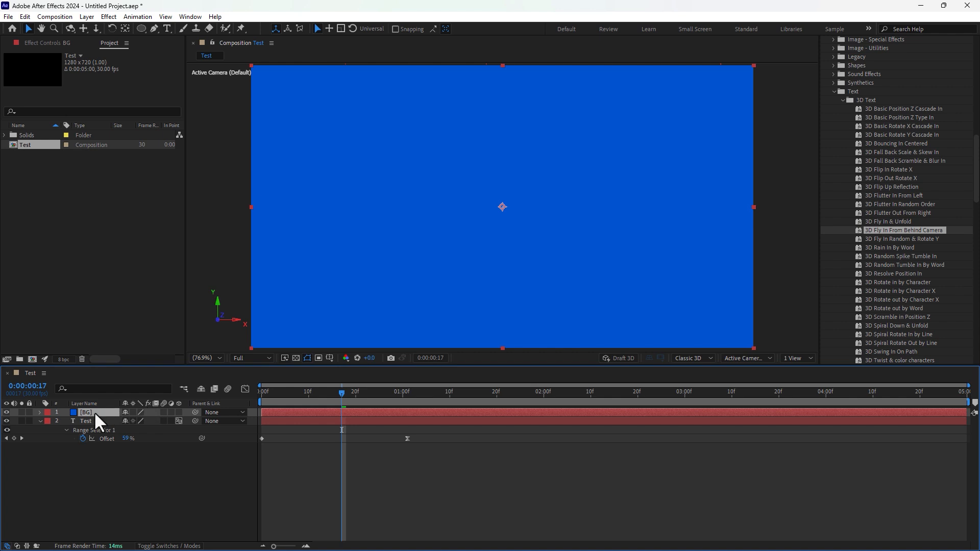
- Move the BG layer below the Test layer and scrub the animation to 0:00:00:22
{"action": "left_click_drag", "start_coordinate": [88, 410], "coordinate": [82, 451]}
{"action": "left_click", "coordinate": [87, 484]}
{"action": "left_click_drag", "start_coordinate": [263, 393], "coordinate": [364, 446]}
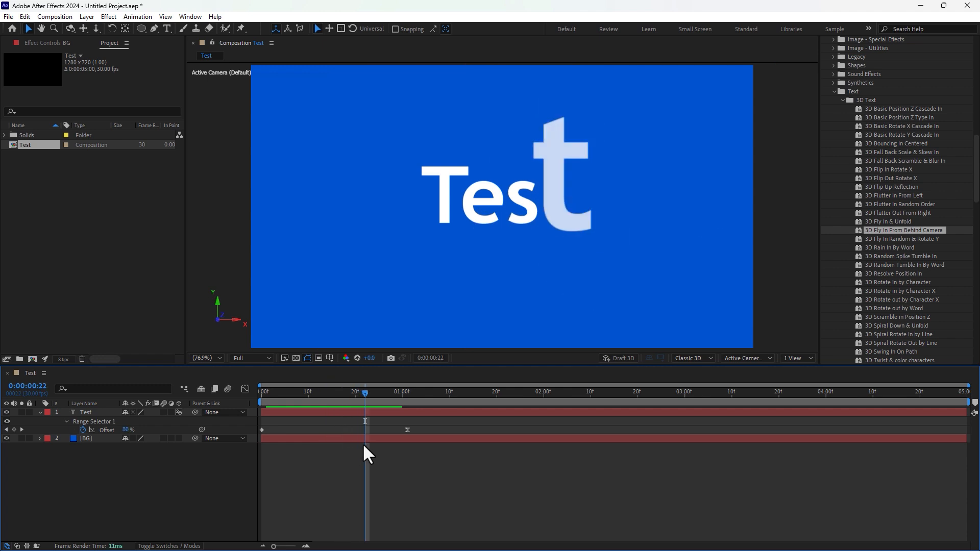
- Search the effects and presets for "cc part" and apply CC Particle World to the BG layer
{"action": "left_click", "coordinate": [90, 437]}
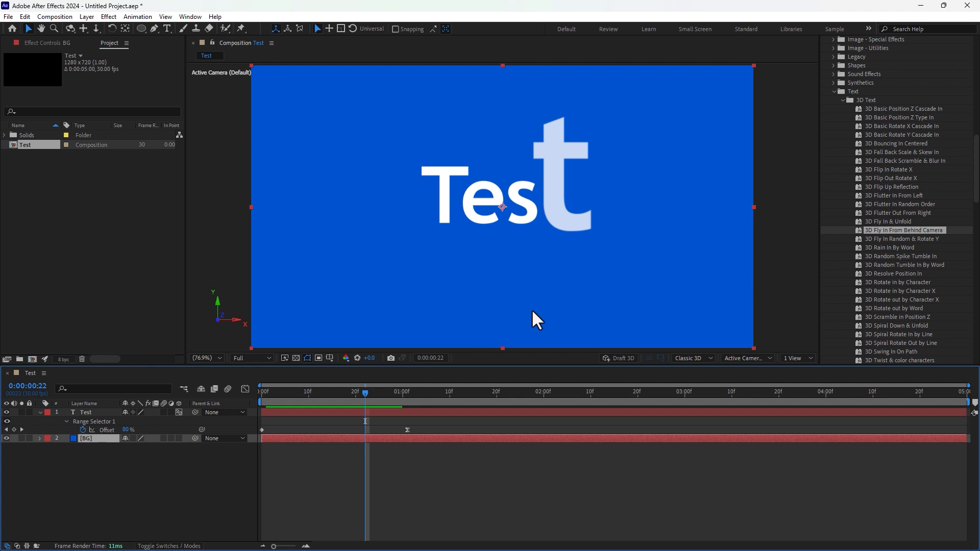
{"action": "scroll", "coordinate": [867, 210], "scroll_direction": "up", "scroll_amount": 10}
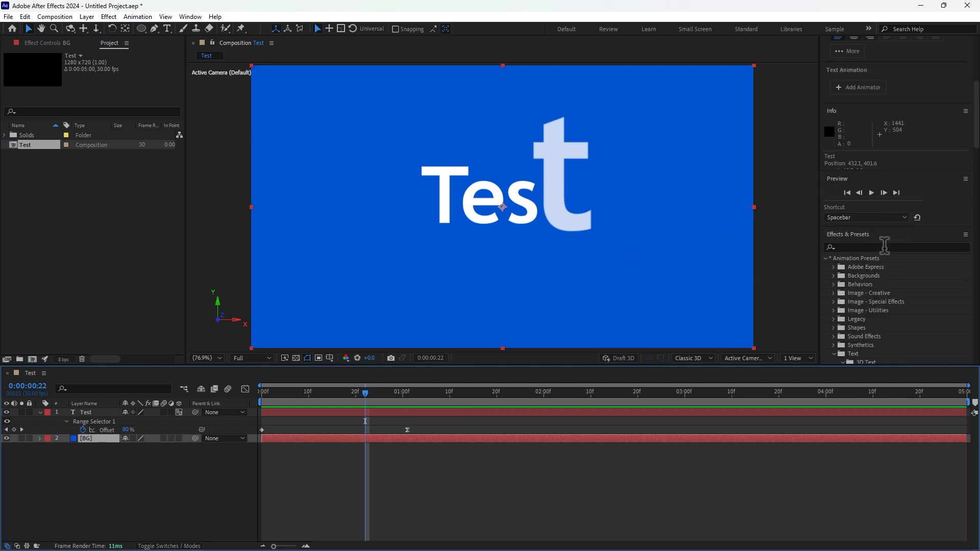
{"action": "scroll", "coordinate": [885, 246], "scroll_direction": "down", "scroll_amount": 6}
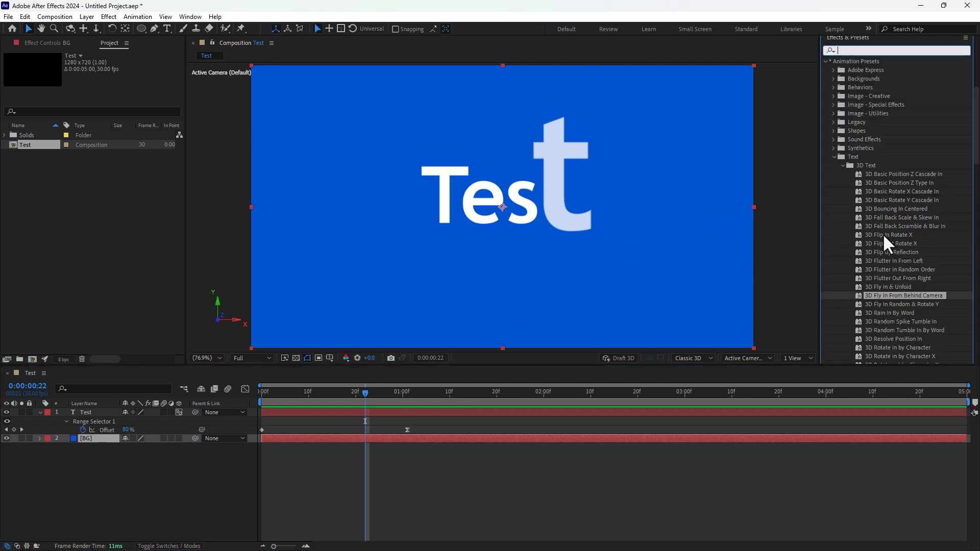
{"action": "left_click", "coordinate": [854, 50]}
{"action": "type", "text": "cc"}
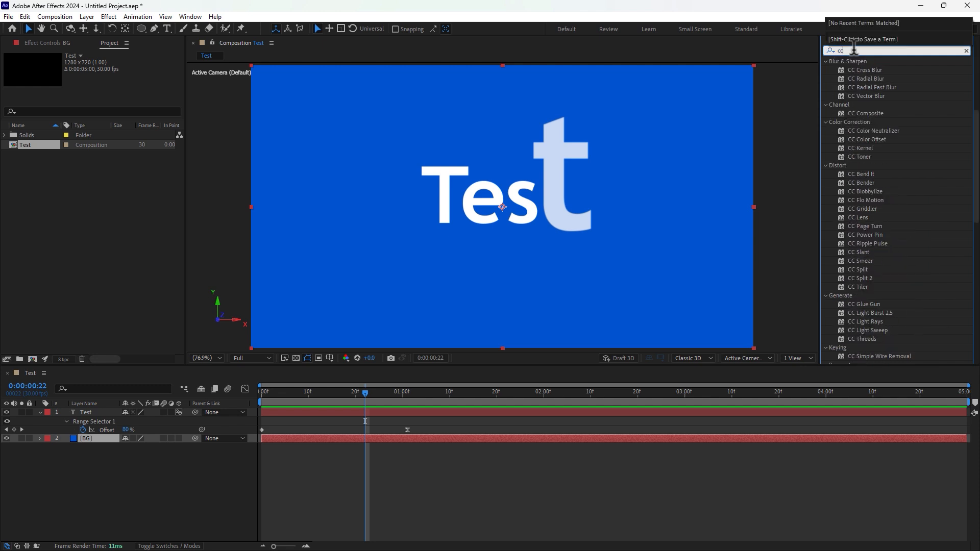
{"action": "type", "text": " part"}
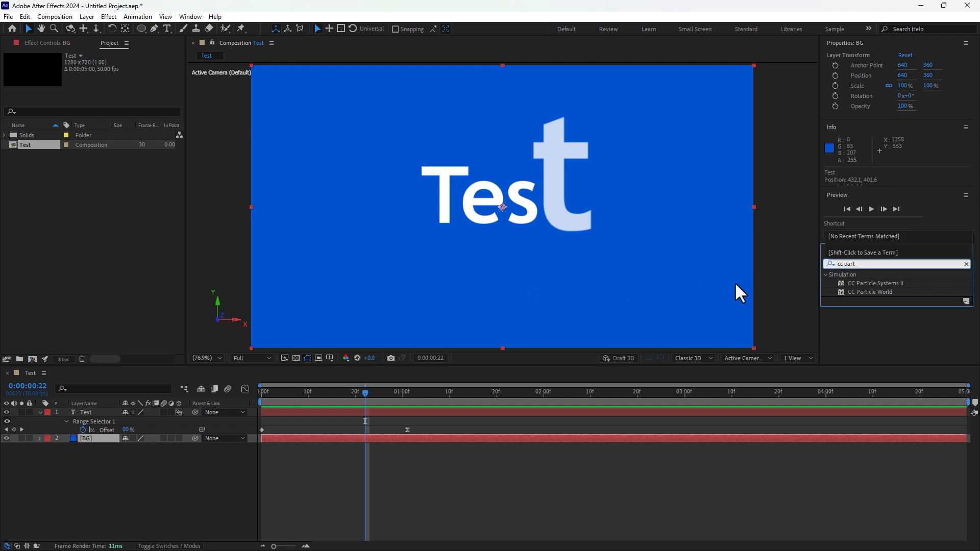
{"action": "double_click", "coordinate": [888, 295]}
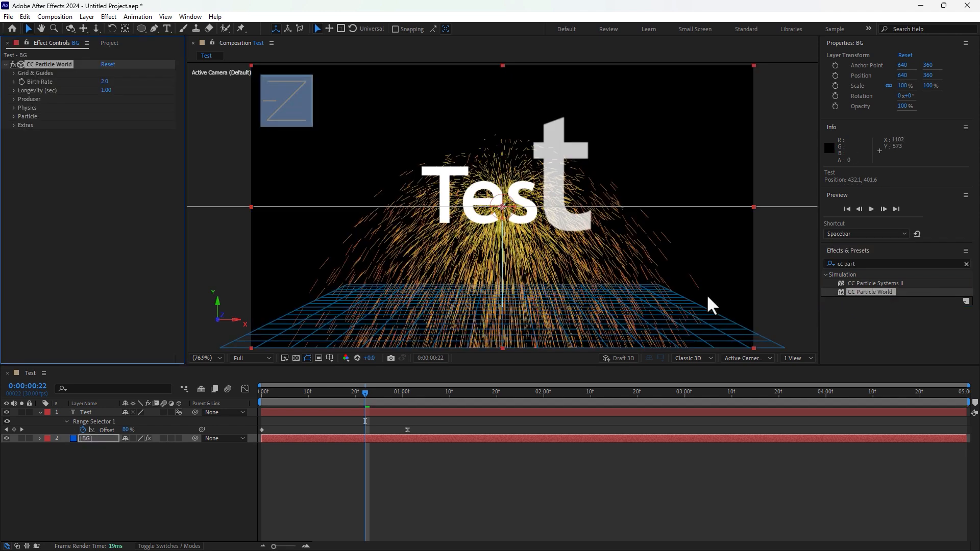
- Set the Grid Position of CC Particle World's grid and guides to World
{"action": "left_click", "coordinate": [14, 73]}
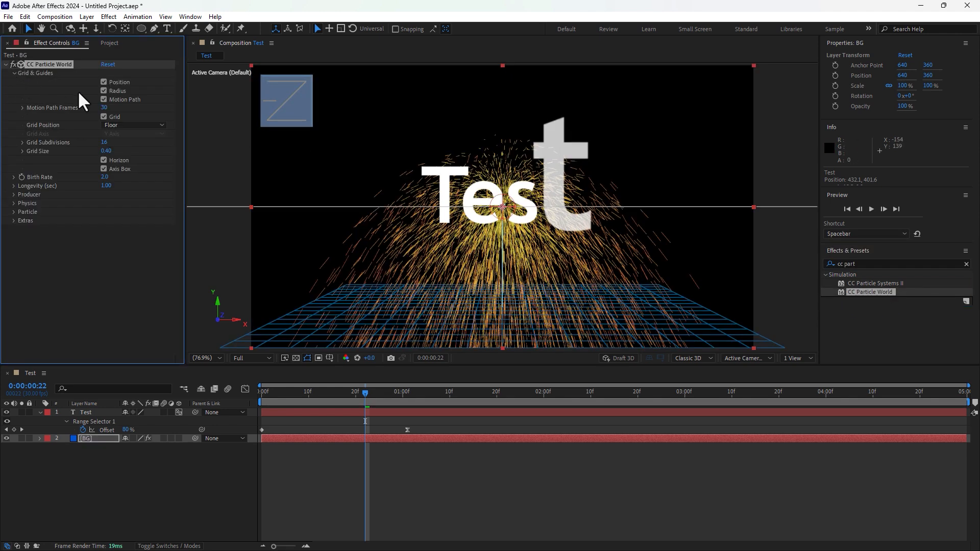
{"action": "left_click", "coordinate": [123, 125]}
{"action": "left_click", "coordinate": [126, 161]}
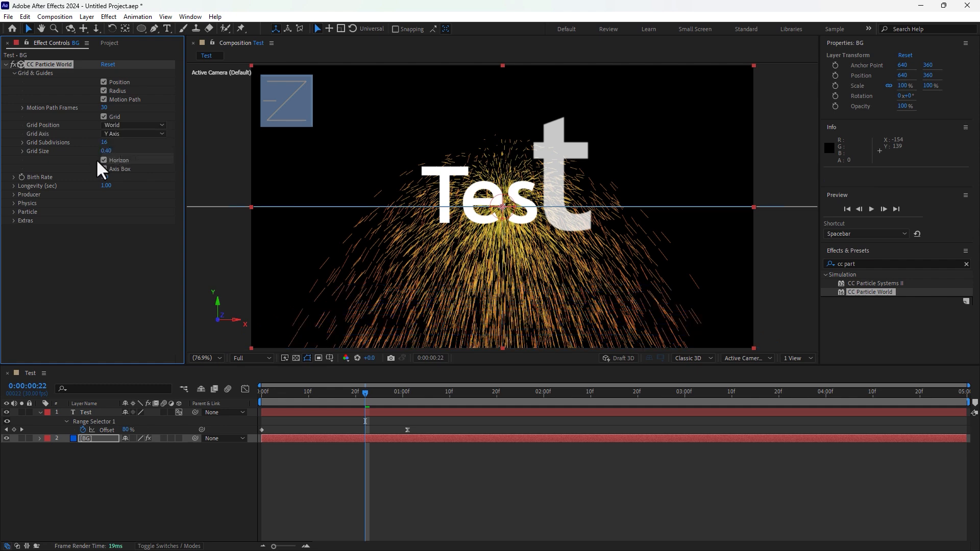
- Set the particle producer's Radius X to 3.005, Radius Y to 1.475 and Radius Z to 3.255, and scrub the animation to 0:00:02:09
{"action": "left_click", "coordinate": [13, 195]}
{"action": "left_click_drag", "start_coordinate": [108, 229], "coordinate": [265, 233]}
{"action": "left_click_drag", "start_coordinate": [106, 237], "coordinate": [180, 238]}
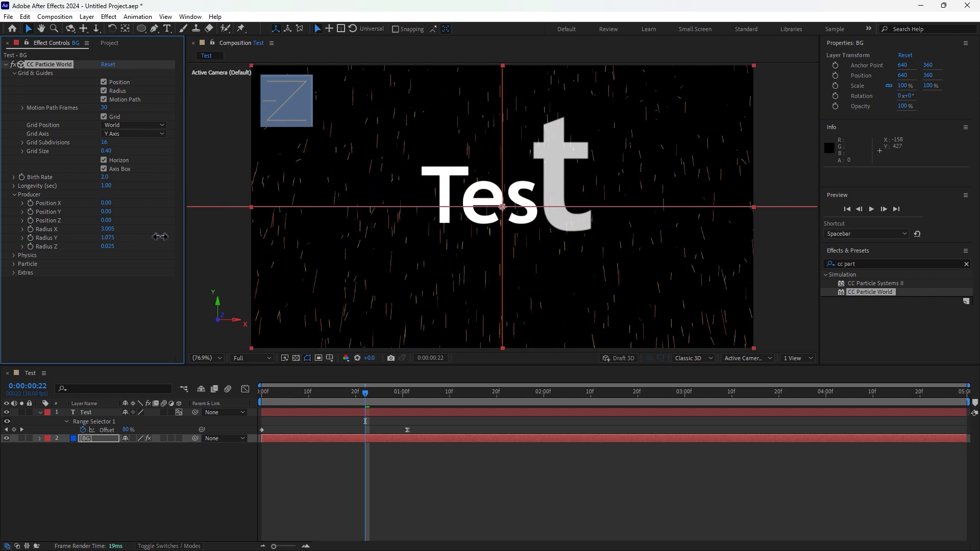
{"action": "left_click_drag", "start_coordinate": [108, 246], "coordinate": [265, 248]}
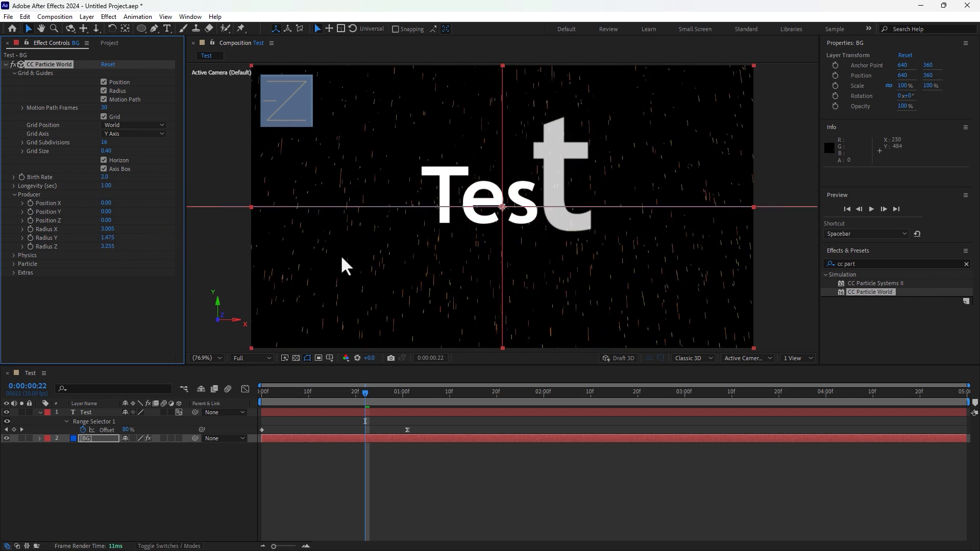
{"action": "left_click_drag", "start_coordinate": [299, 405], "coordinate": [587, 388]}
- Try the Faded Sphere particle type, switch it to Shaded Sphere, and scrub the particle animation to 0:00:01:24
{"action": "left_click", "coordinate": [14, 265]}
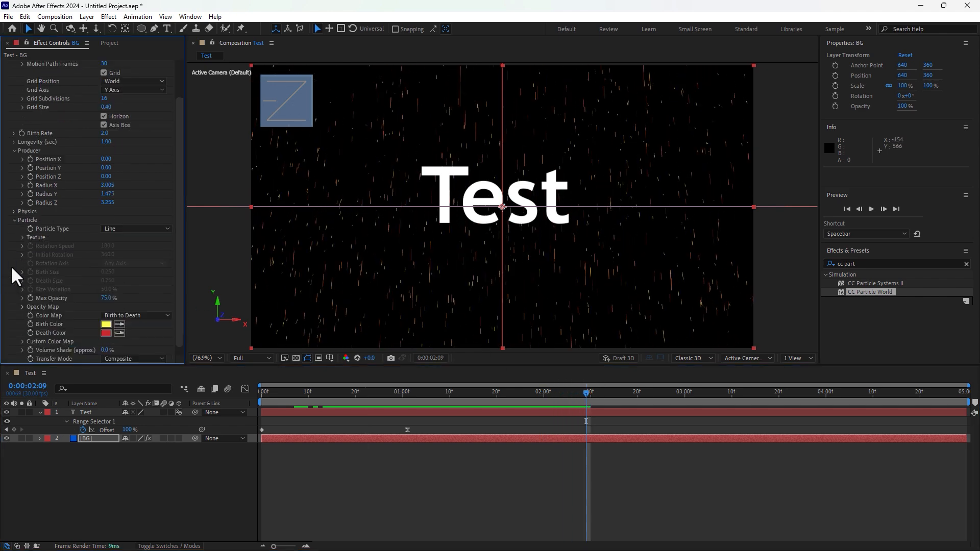
{"action": "left_click", "coordinate": [113, 229]}
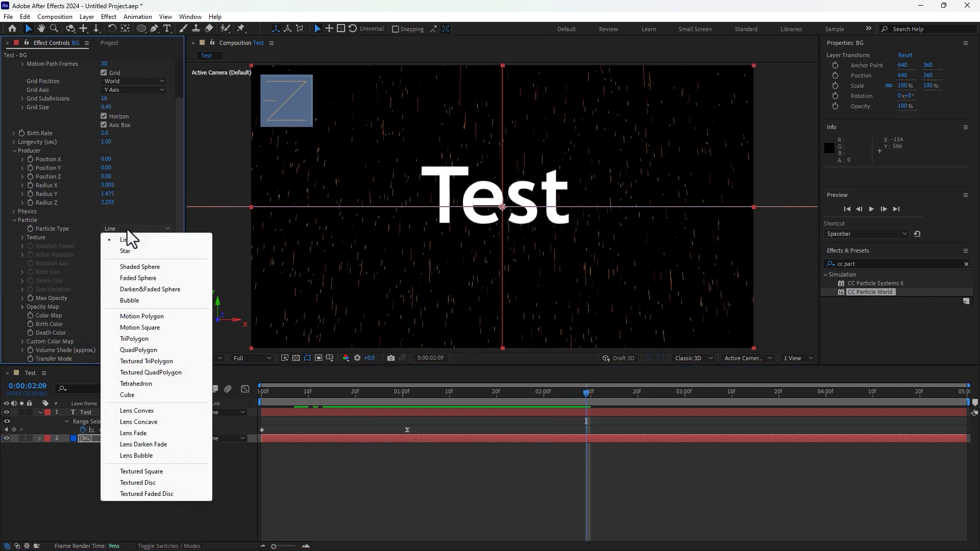
{"action": "left_click", "coordinate": [134, 280]}
{"action": "left_click", "coordinate": [136, 229]}
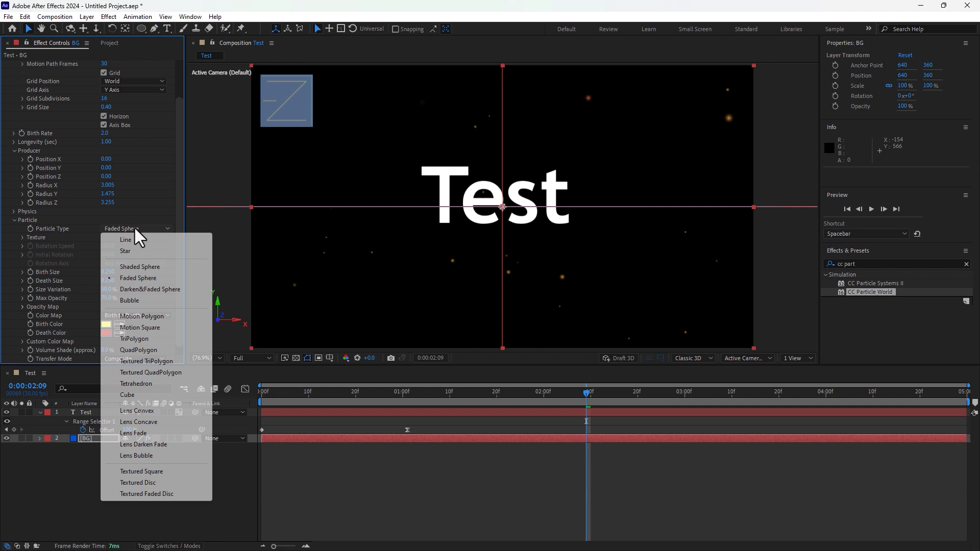
{"action": "left_click", "coordinate": [135, 272]}
{"action": "left_click_drag", "start_coordinate": [286, 401], "coordinate": [517, 350]}
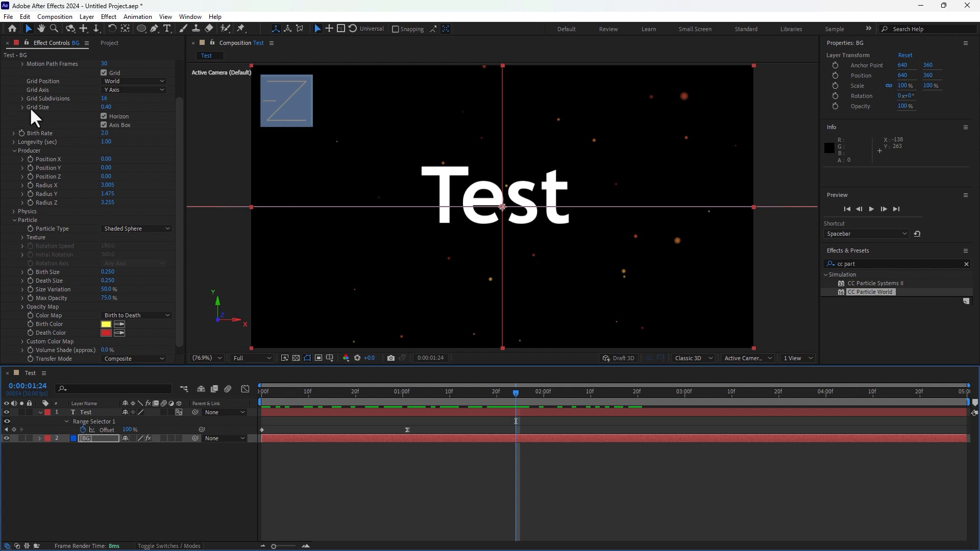
- Delete CC Particle World from the BG layer and draw a rectangular mask about 893 x 221 px across the layer's lower middle
{"action": "left_click_drag", "start_coordinate": [182, 145], "coordinate": [188, 61]}
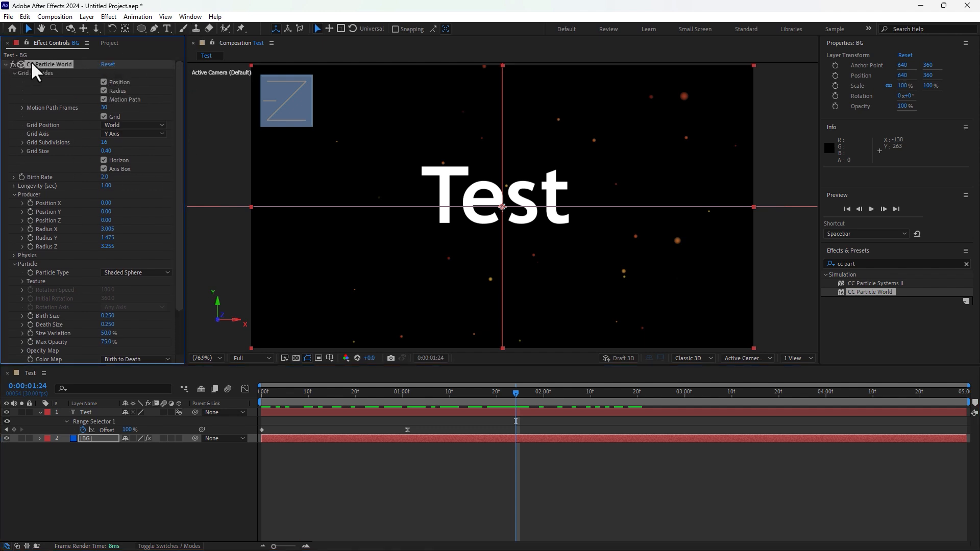
{"action": "key", "text": "Delete"}
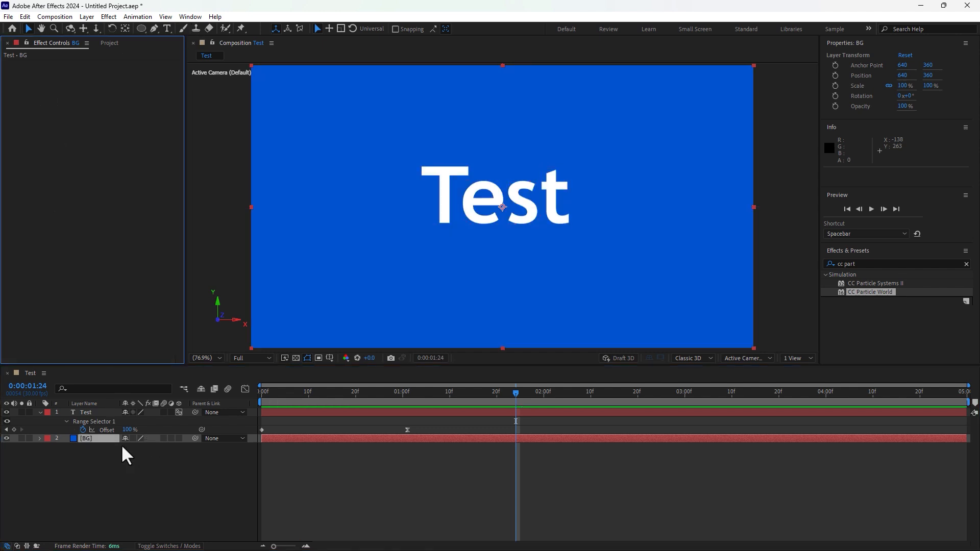
{"action": "left_click", "coordinate": [143, 29]}
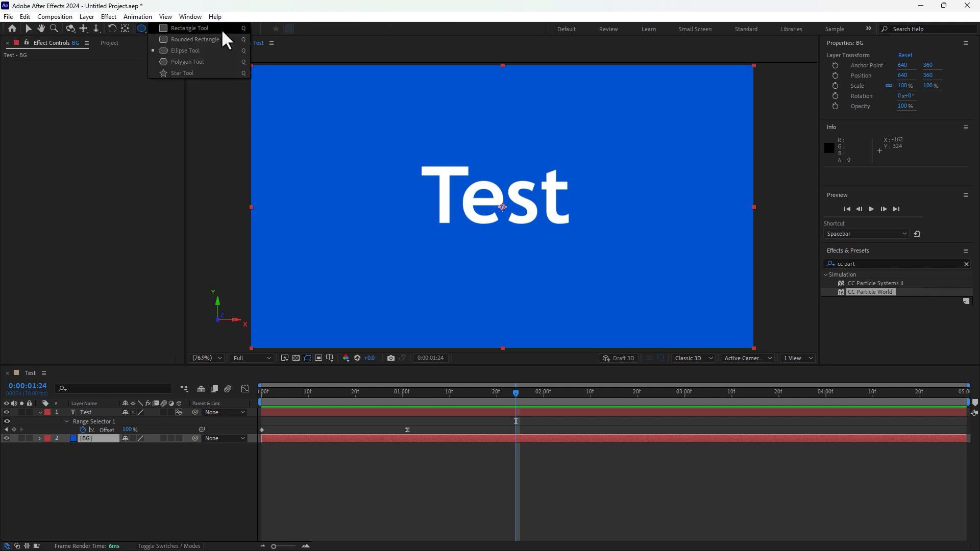
{"action": "left_click", "coordinate": [201, 30]}
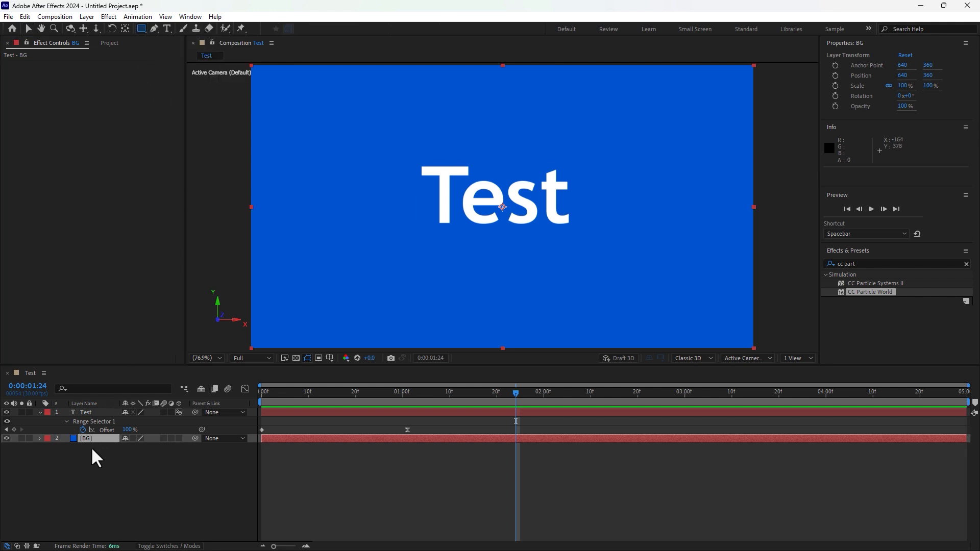
{"action": "left_click_drag", "start_coordinate": [310, 199], "coordinate": [662, 286]}
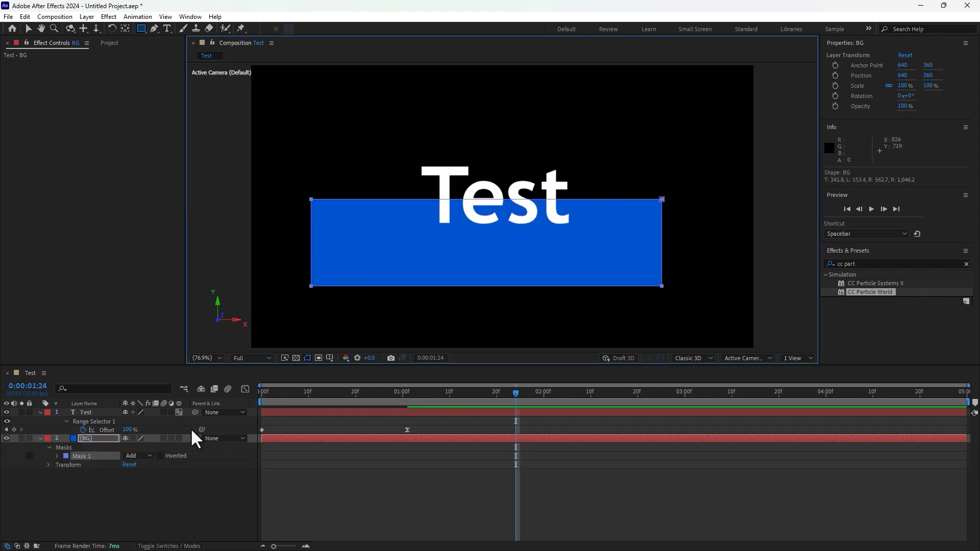
- Set the BG layer's track matte to the Test layer and toggle the matte's inversion, leaving it not inverted
{"action": "key", "text": "F4"}
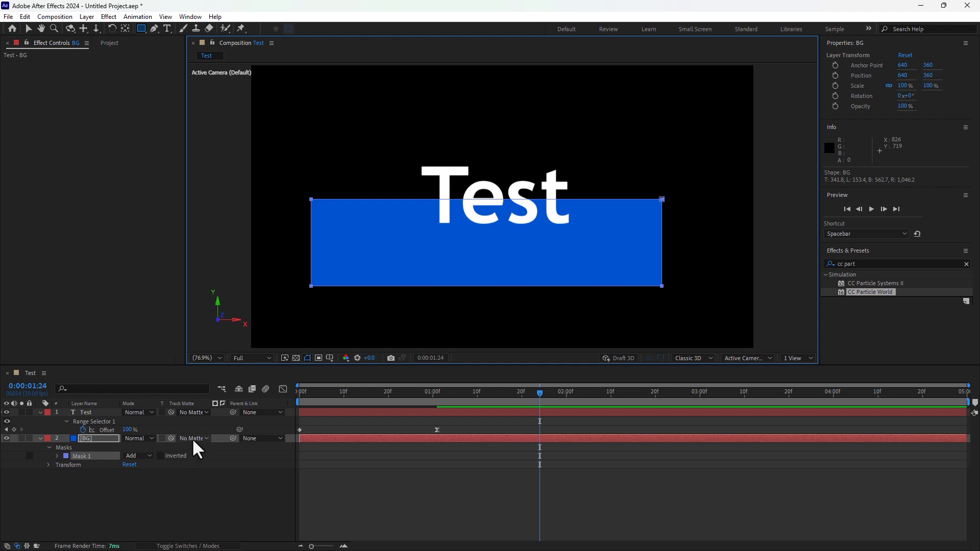
{"action": "left_click", "coordinate": [194, 442]}
{"action": "left_click", "coordinate": [199, 466]}
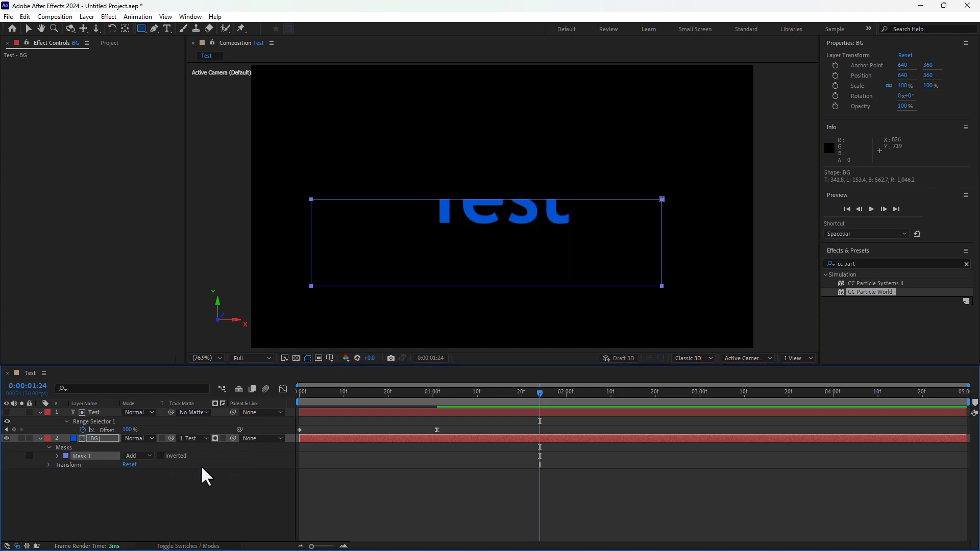
{"action": "left_click", "coordinate": [223, 439]}
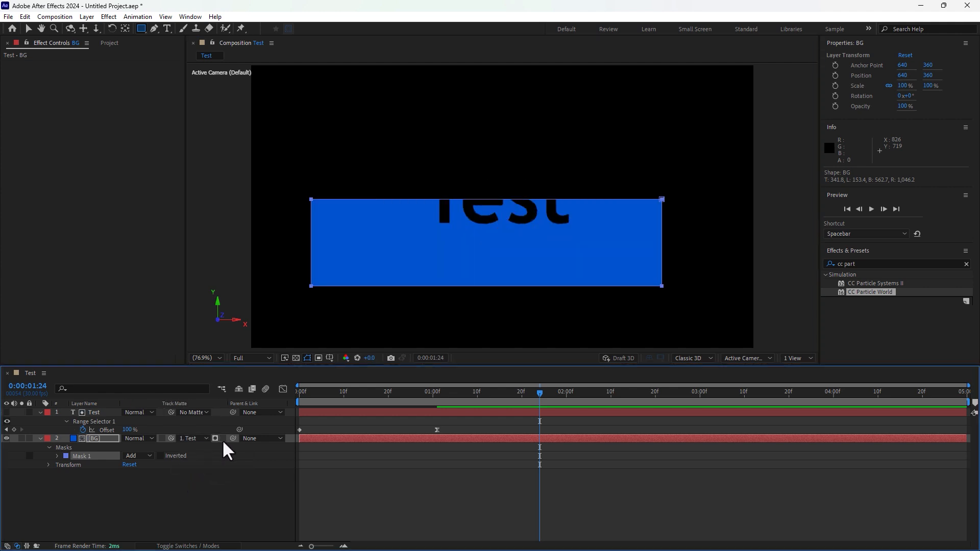
{"action": "left_click", "coordinate": [215, 439]}
{"action": "left_click", "coordinate": [223, 439]}
{"action": "left_click", "coordinate": [223, 439]}
{"action": "left_click", "coordinate": [223, 439]}
{"action": "left_click", "coordinate": [223, 439]}
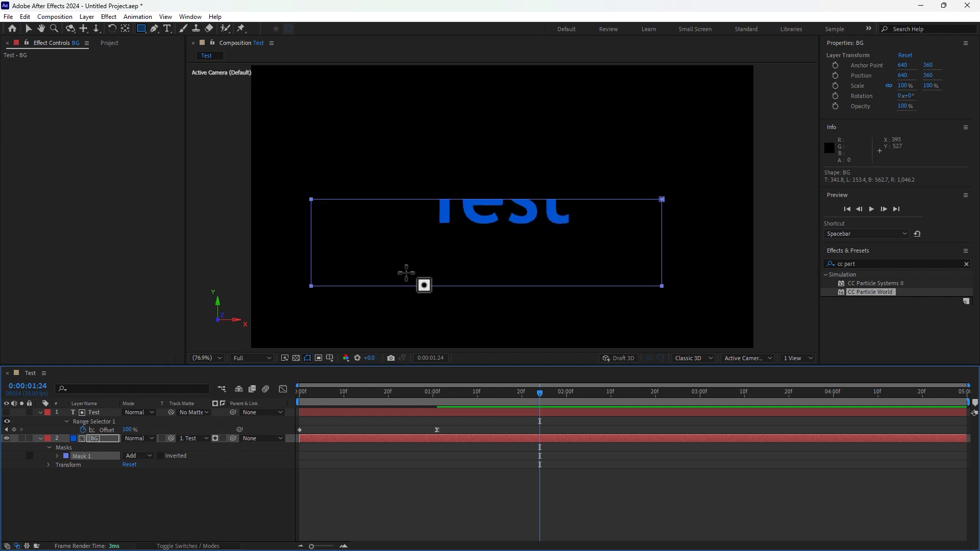
- Move the Test text down inside the masked area to position about 421.7, 492.2
{"action": "key", "text": "v"}
{"action": "left_click", "coordinate": [97, 413]}
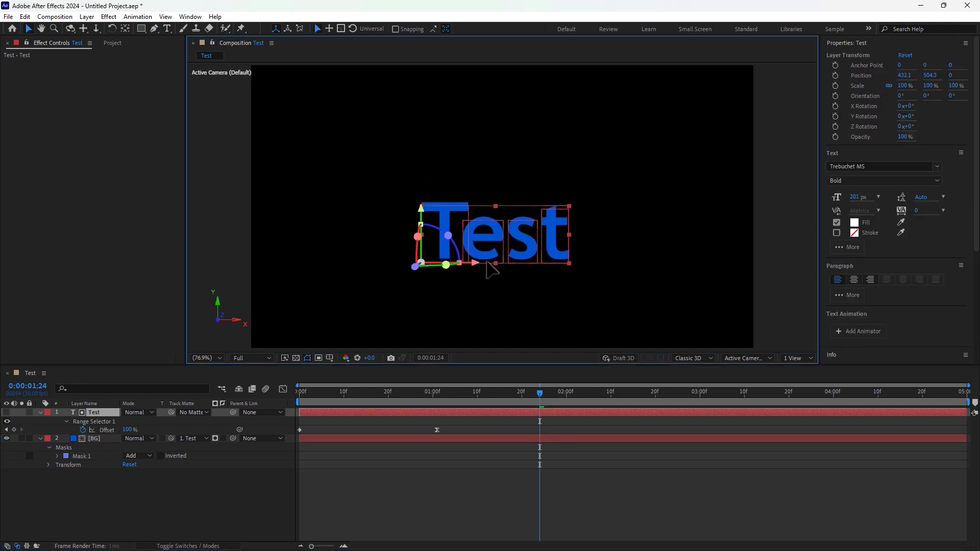
{"action": "left_click_drag", "start_coordinate": [488, 225], "coordinate": [484, 259]}
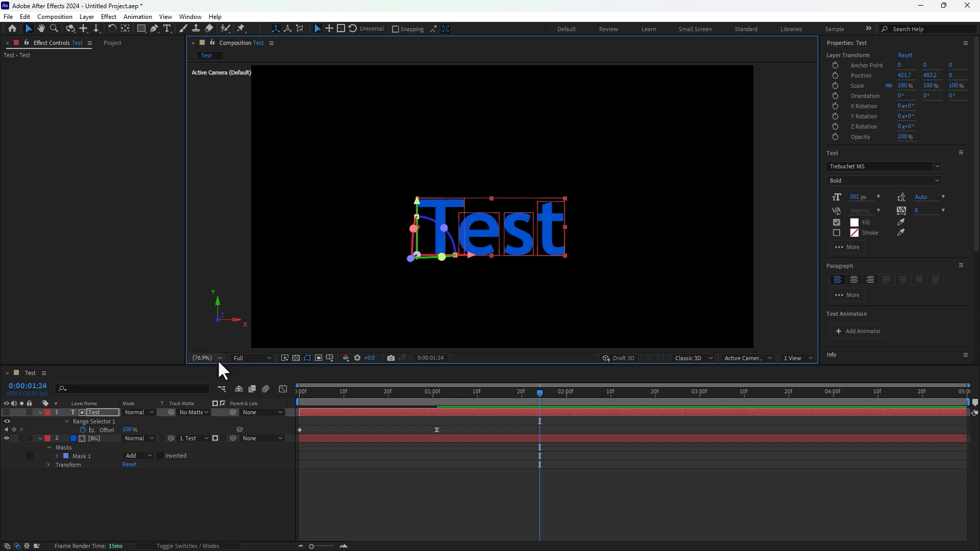
- Delete the Test text layer and the BG layer from the composition
{"action": "left_click", "coordinate": [94, 412]}
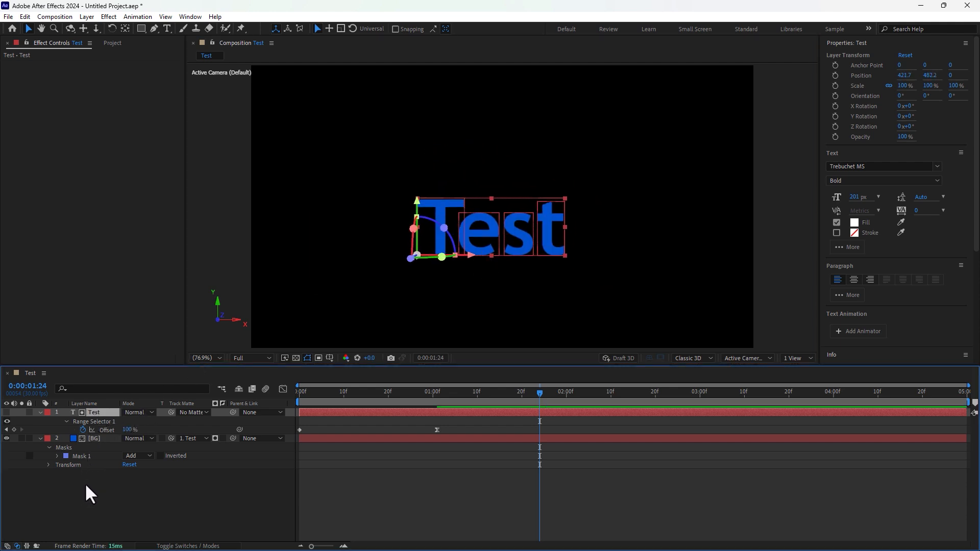
{"action": "left_click", "coordinate": [85, 482]}
{"action": "left_click", "coordinate": [93, 411]}
{"action": "key", "text": "Delete"}
{"action": "left_click", "coordinate": [93, 410]}
{"action": "key", "text": "Delete"}
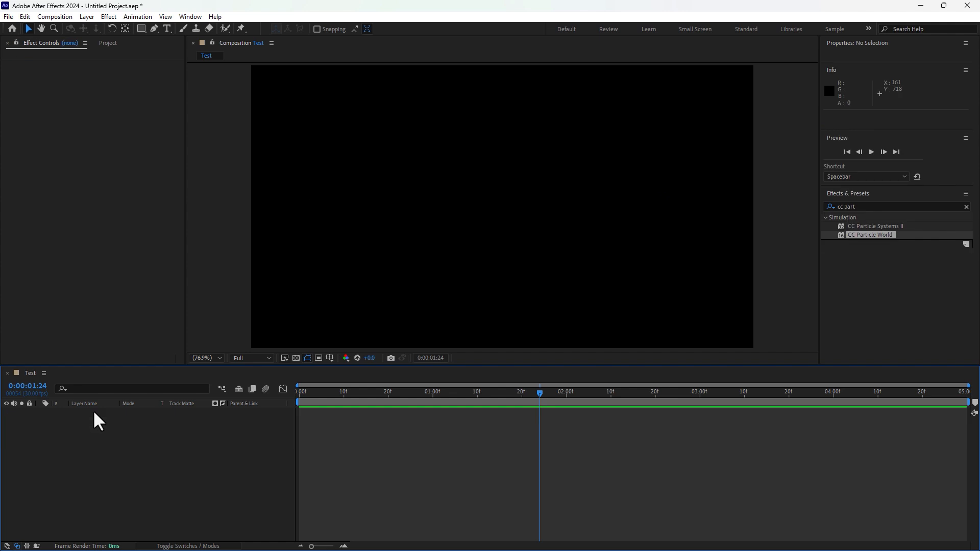
- Start a new light layer and set its light type to Spot
{"action": "left_click", "coordinate": [109, 16]}
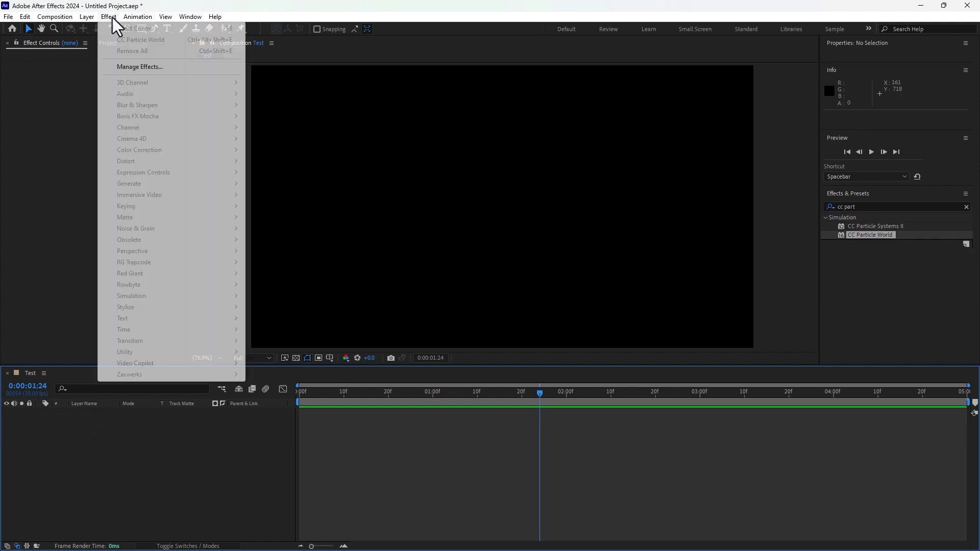
{"action": "mouse_move", "coordinate": [88, 17]}
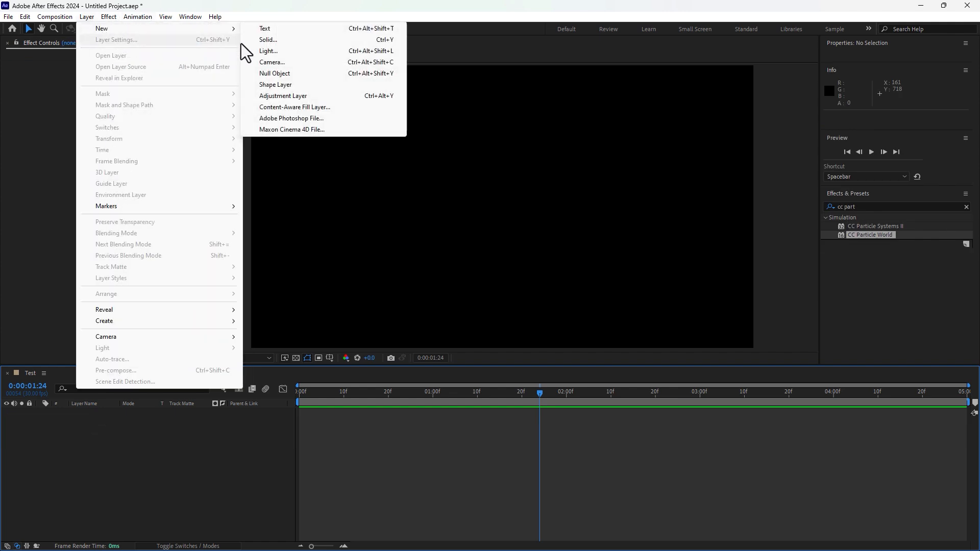
{"action": "left_click", "coordinate": [291, 51]}
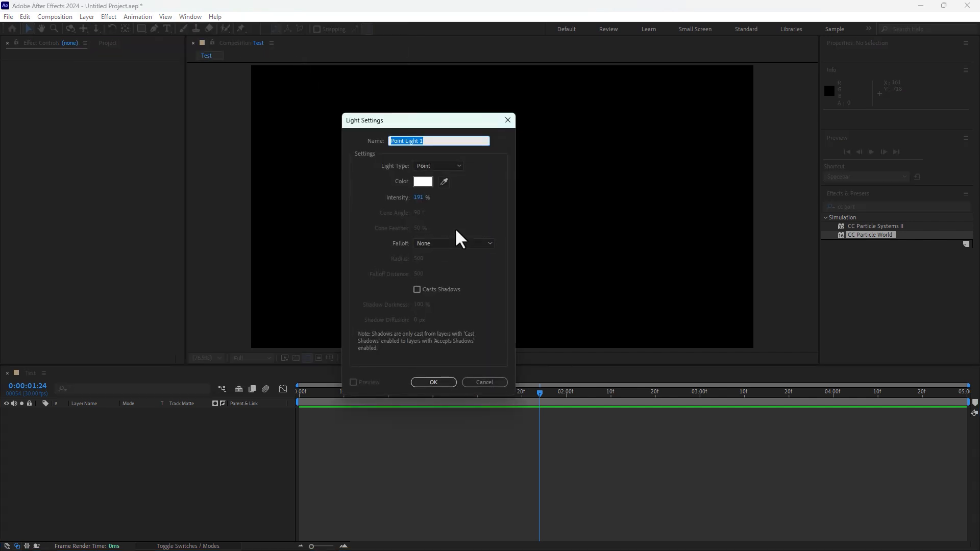
{"action": "left_click", "coordinate": [456, 168]}
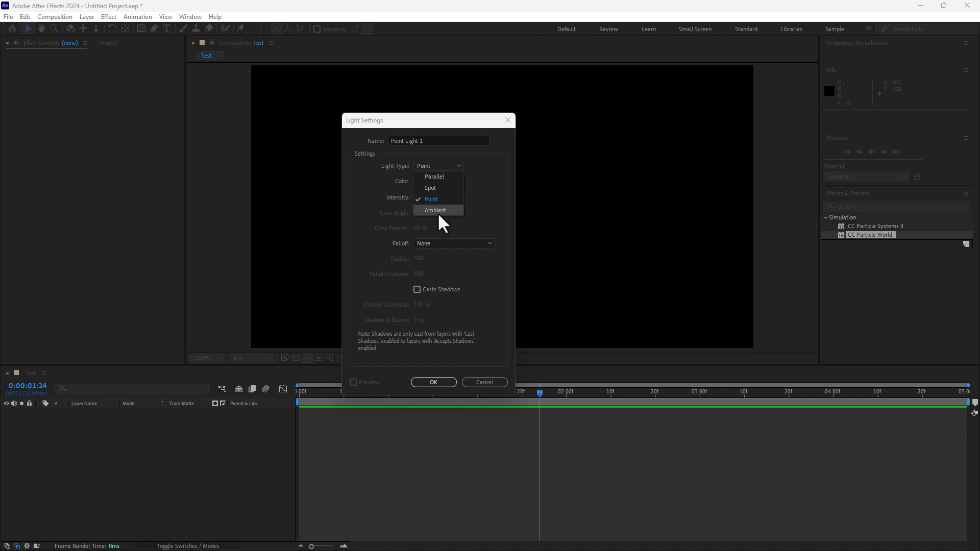
{"action": "left_click", "coordinate": [438, 189]}
- Set the spot light's color to orange FFAE00
{"action": "left_click", "coordinate": [418, 185]}
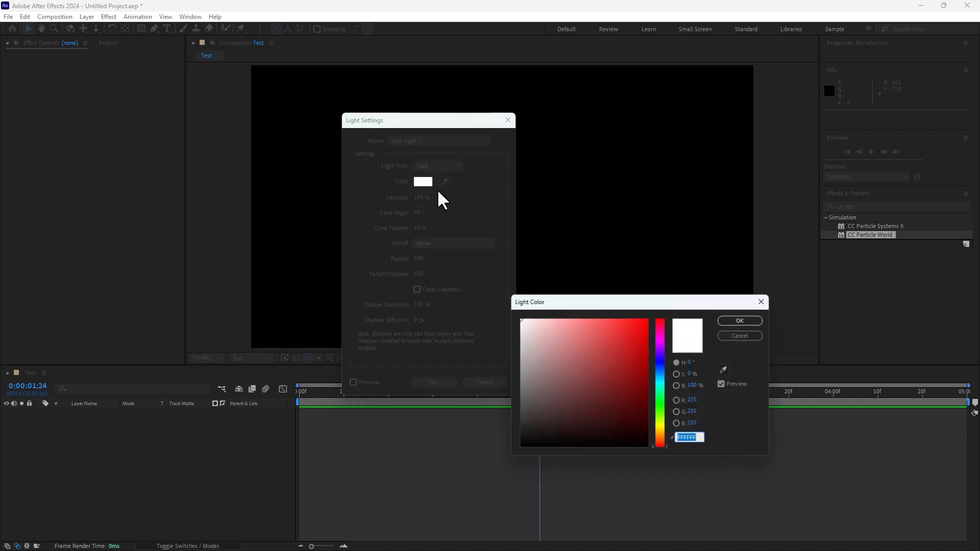
{"action": "left_click_drag", "start_coordinate": [661, 321], "coordinate": [657, 433]}
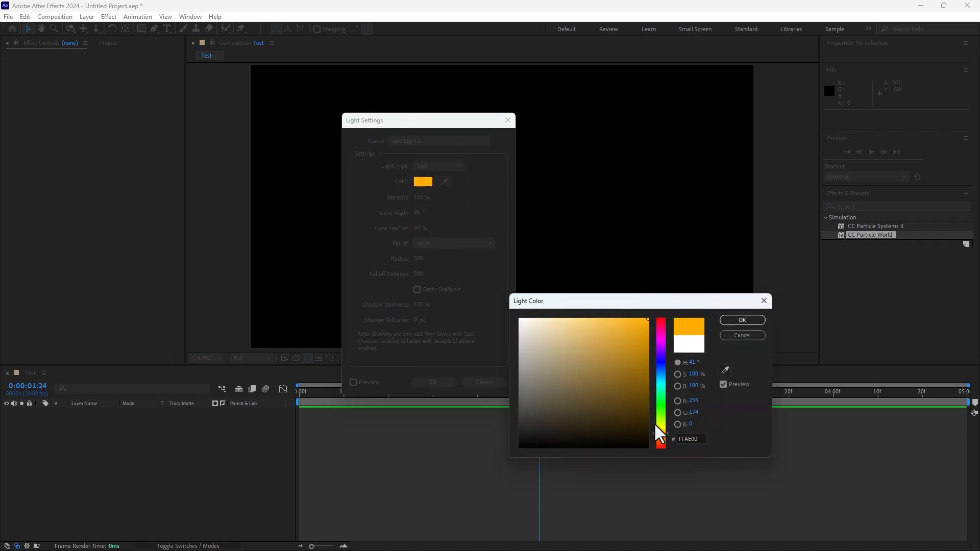
{"action": "left_click", "coordinate": [735, 321]}
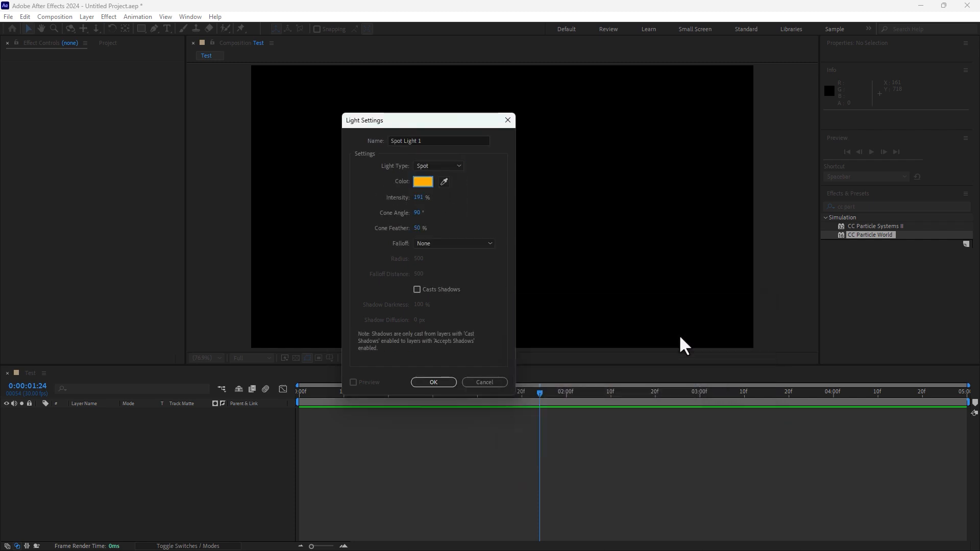
- Create the spot light and shift it along the X axis to position about 657.8, 306.7, -448.7
{"action": "left_click", "coordinate": [433, 384]}
{"action": "left_click", "coordinate": [523, 305]}
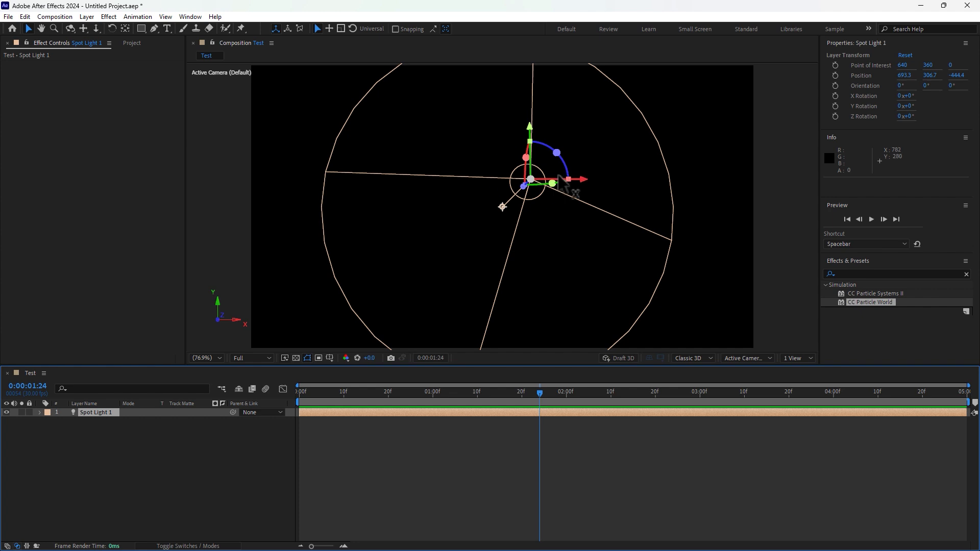
{"action": "left_click_drag", "start_coordinate": [566, 189], "coordinate": [547, 188]}
- Rotate the spot light with its rotation handle so the cone aims further left in the composition
{"action": "left_click", "coordinate": [510, 155]}
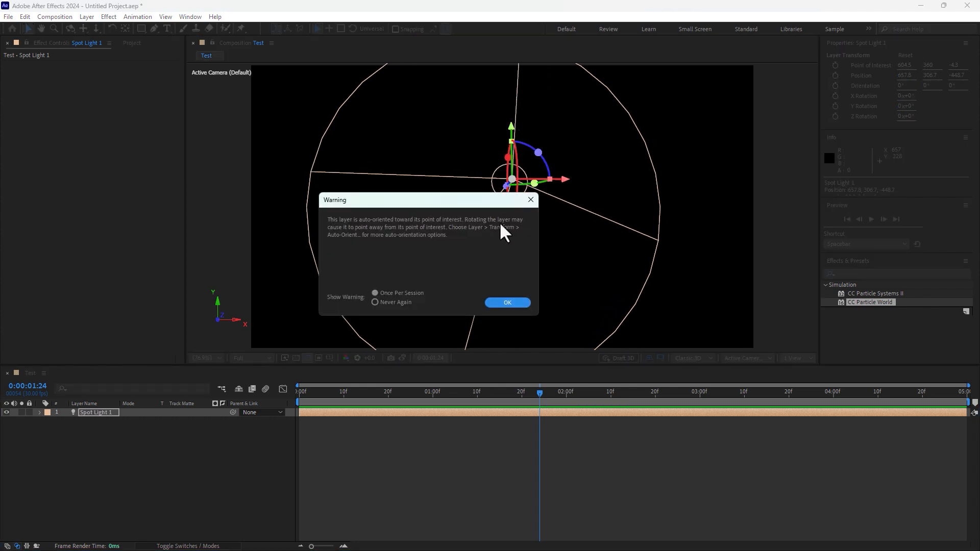
{"action": "left_click", "coordinate": [498, 304]}
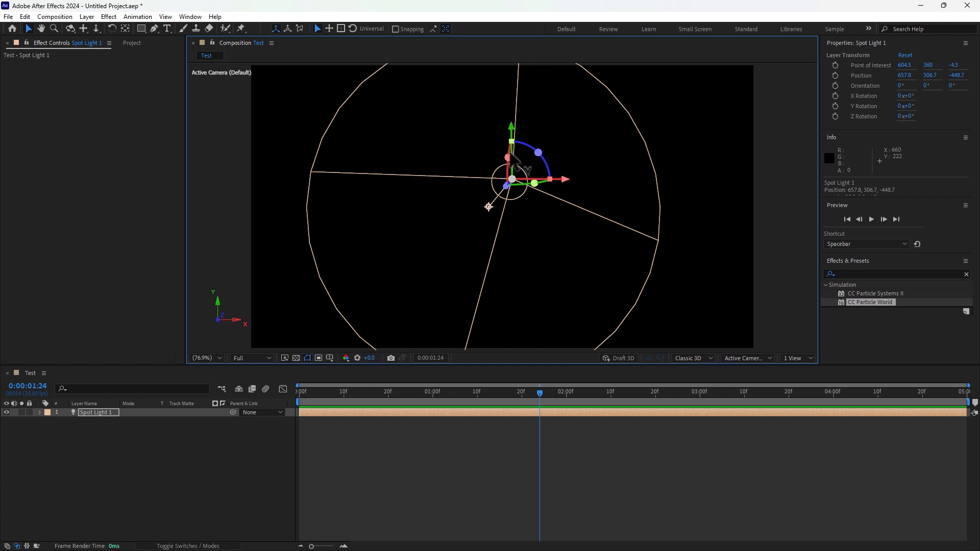
{"action": "mouse_move", "coordinate": [510, 153]}
{"action": "left_mouse_down"}
{"action": "mouse_move", "coordinate": [531, 122]}
{"action": "mouse_move", "coordinate": [526, 152]}
{"action": "mouse_move", "coordinate": [541, 156]}
{"action": "mouse_move", "coordinate": [502, 172]}
{"action": "mouse_move", "coordinate": [493, 153]}
{"action": "left_mouse_up"}
{"action": "left_click", "coordinate": [169, 487]}
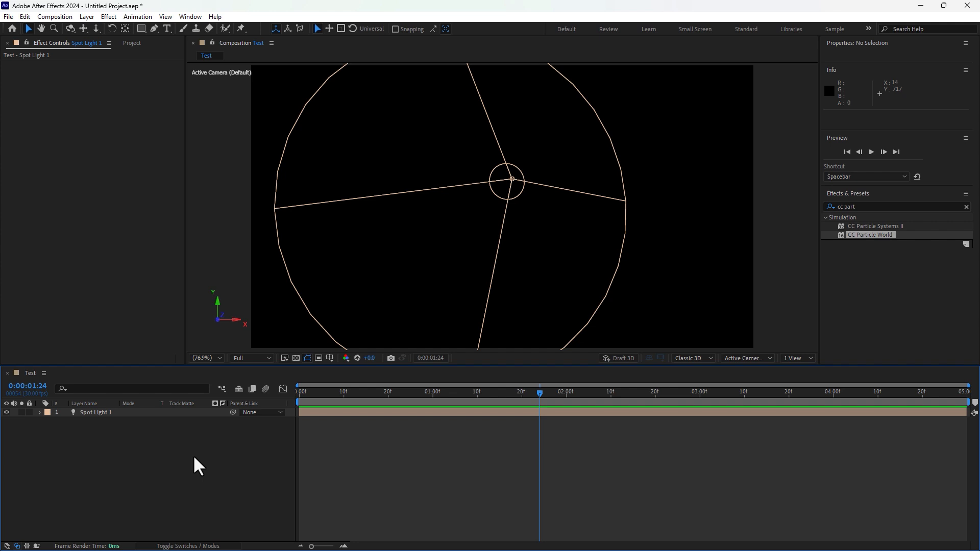
- Add a full-frame royal blue solid beneath the spot light and make it a 3D layer
{"action": "key", "text": "ctrl+y"}
{"action": "left_click", "coordinate": [501, 345]}
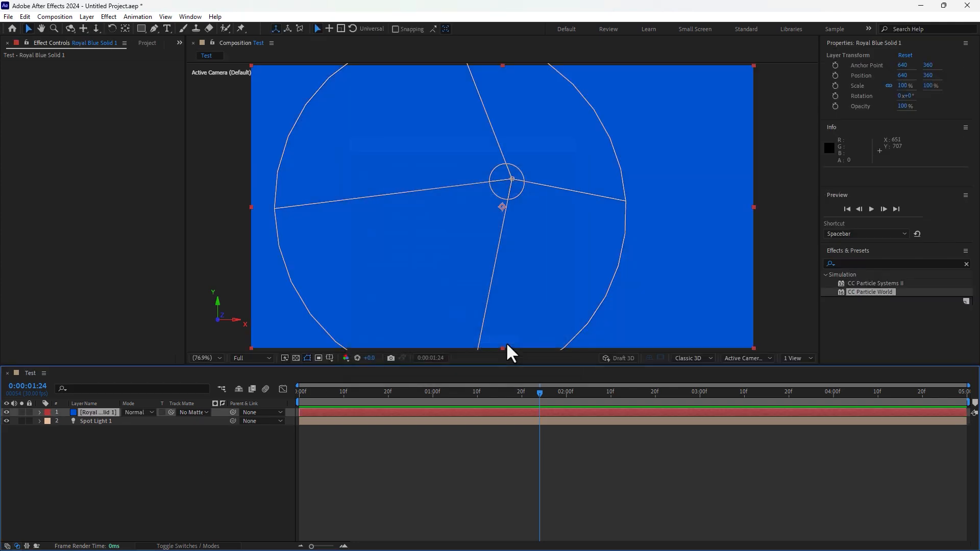
{"action": "left_click_drag", "start_coordinate": [90, 415], "coordinate": [100, 441]}
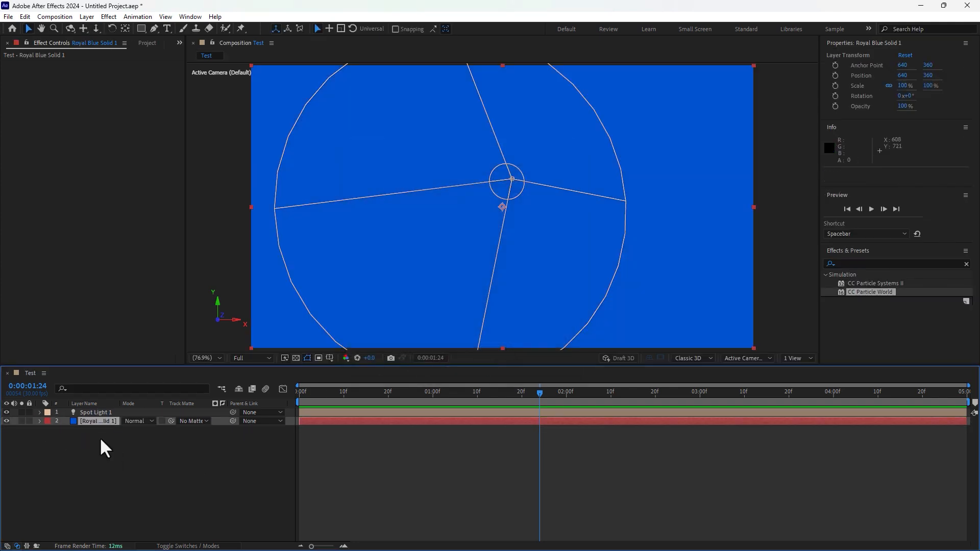
{"action": "key", "text": "F4"}
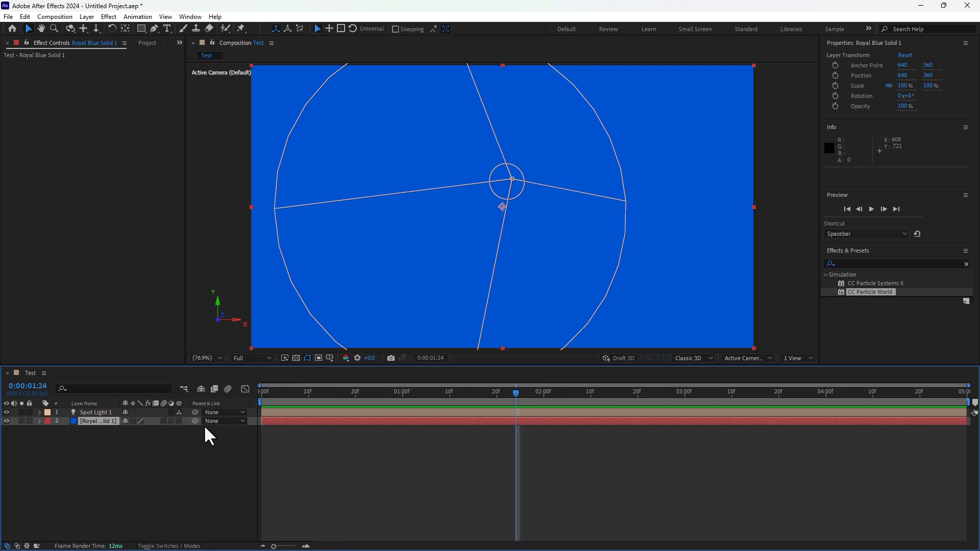
{"action": "left_click", "coordinate": [179, 421]}
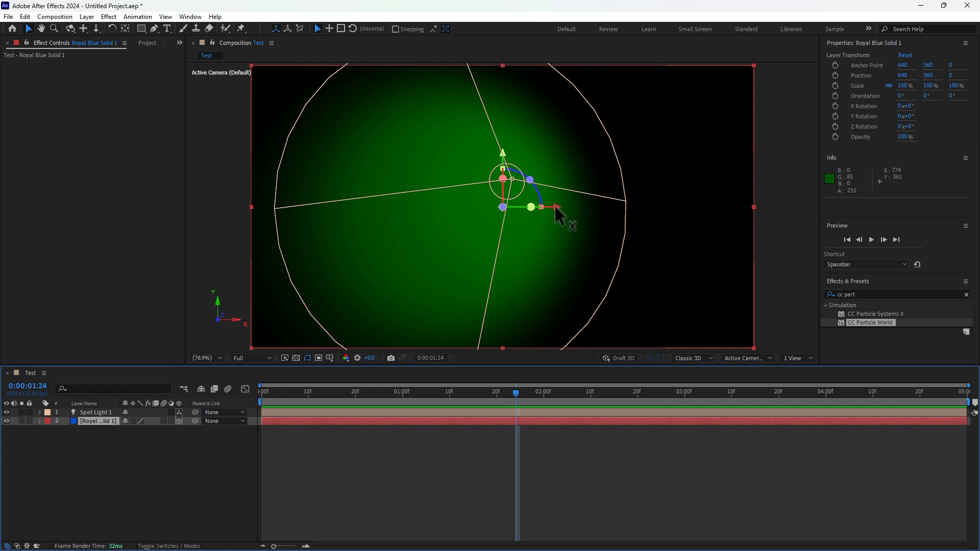
- Move and rotate the spot light over the left part of the solid, to position about 330.6, 382.1, -547.8
{"action": "left_click_drag", "start_coordinate": [555, 205], "coordinate": [755, 210]}
{"action": "key", "text": "ctrl+z"}
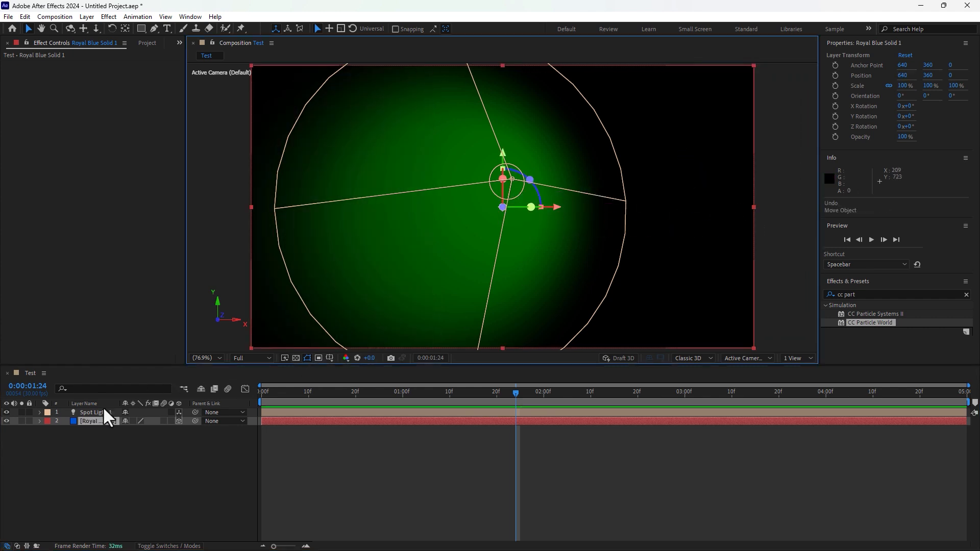
{"action": "left_click", "coordinate": [107, 416]}
{"action": "left_click_drag", "start_coordinate": [562, 169], "coordinate": [393, 271]}
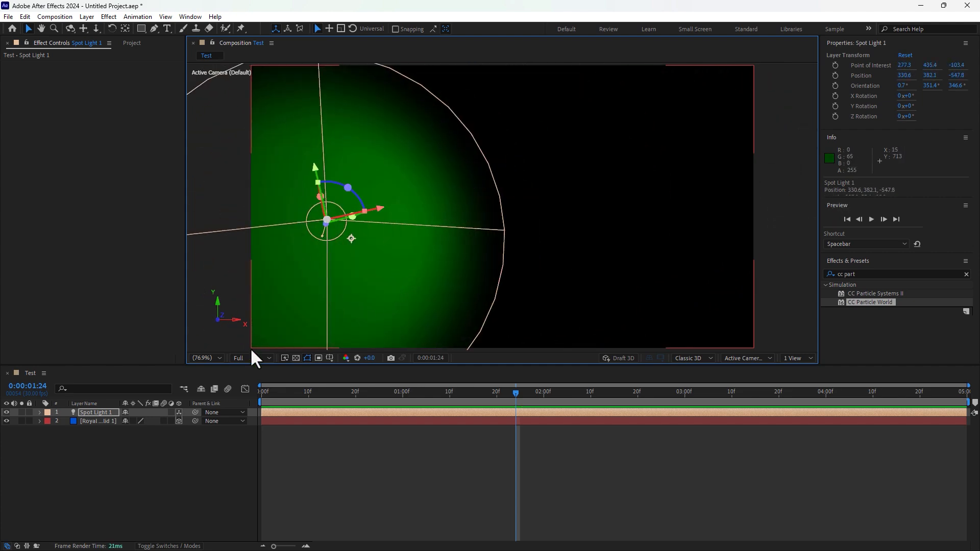
- Reopen the spot light's settings and change its light type to Point
{"action": "left_click", "coordinate": [86, 404]}
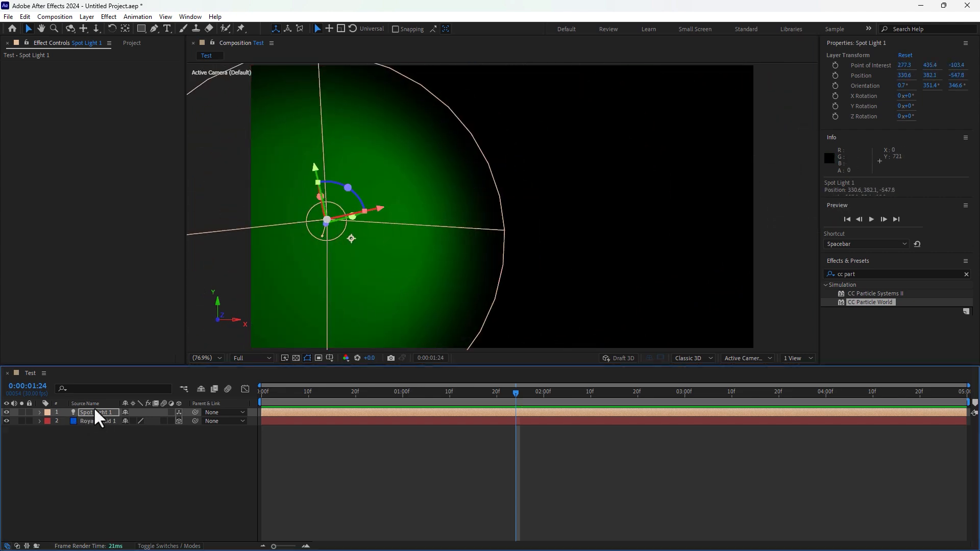
{"action": "left_click", "coordinate": [87, 17]}
{"action": "left_click", "coordinate": [77, 38]}
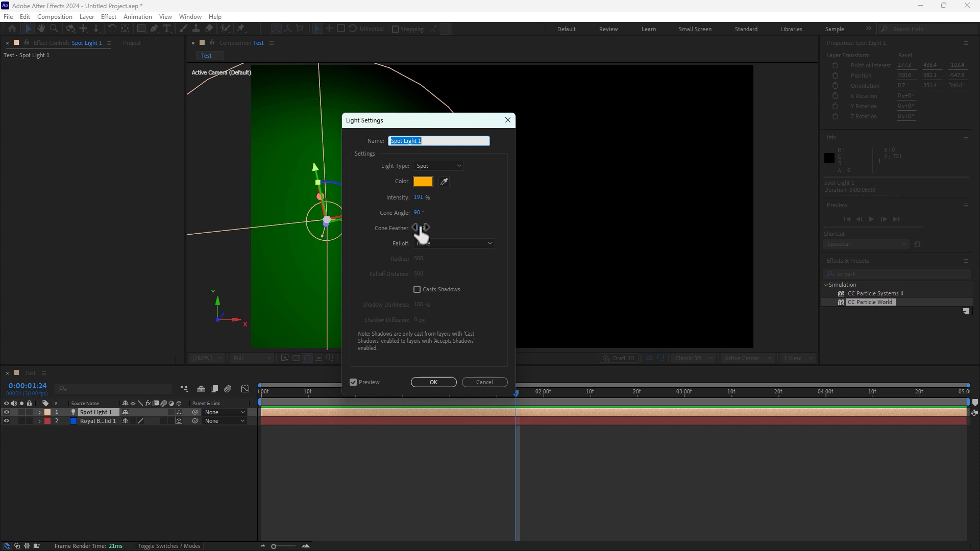
{"action": "left_click", "coordinate": [459, 167]}
{"action": "left_click", "coordinate": [449, 204]}
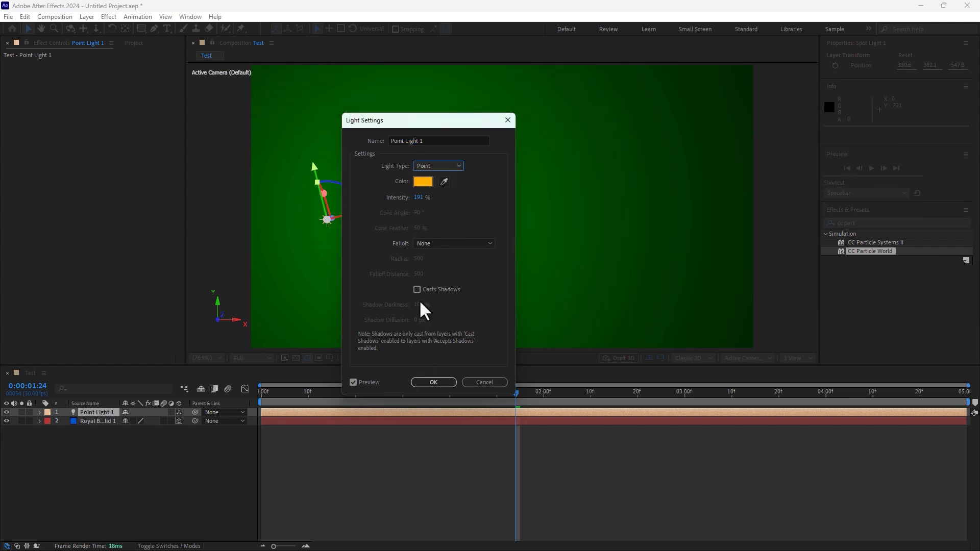
- Try the Parallel and Ambient light types on the light, then set it back to Point
{"action": "left_click_drag", "start_coordinate": [434, 134], "coordinate": [767, 139]}
{"action": "left_click", "coordinate": [757, 172]}
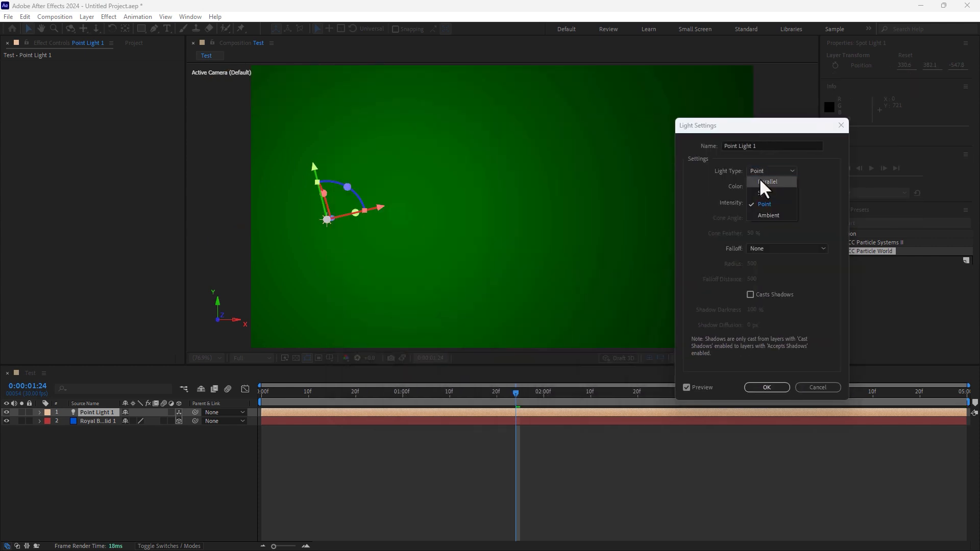
{"action": "left_click", "coordinate": [763, 181]}
{"action": "left_click", "coordinate": [767, 172]}
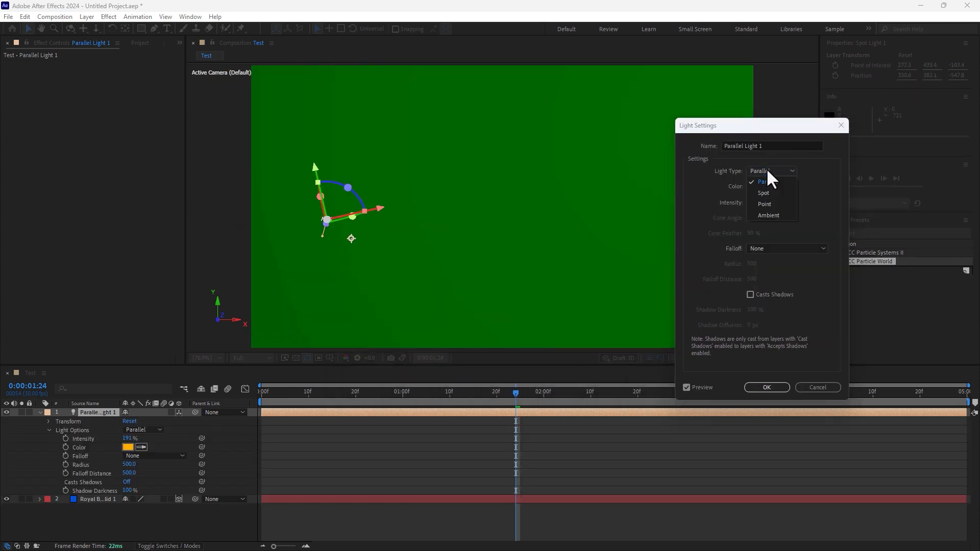
{"action": "left_click", "coordinate": [771, 216]}
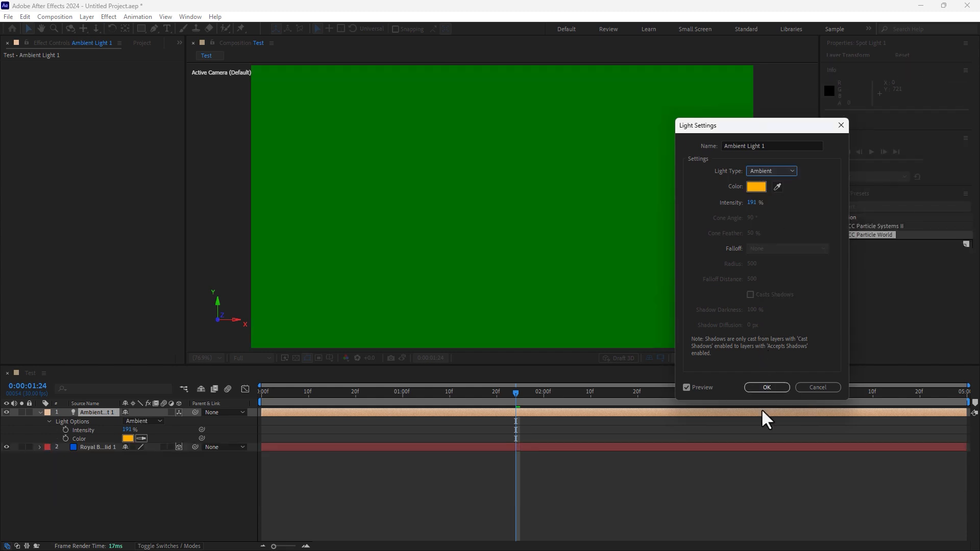
{"action": "left_click", "coordinate": [778, 173]}
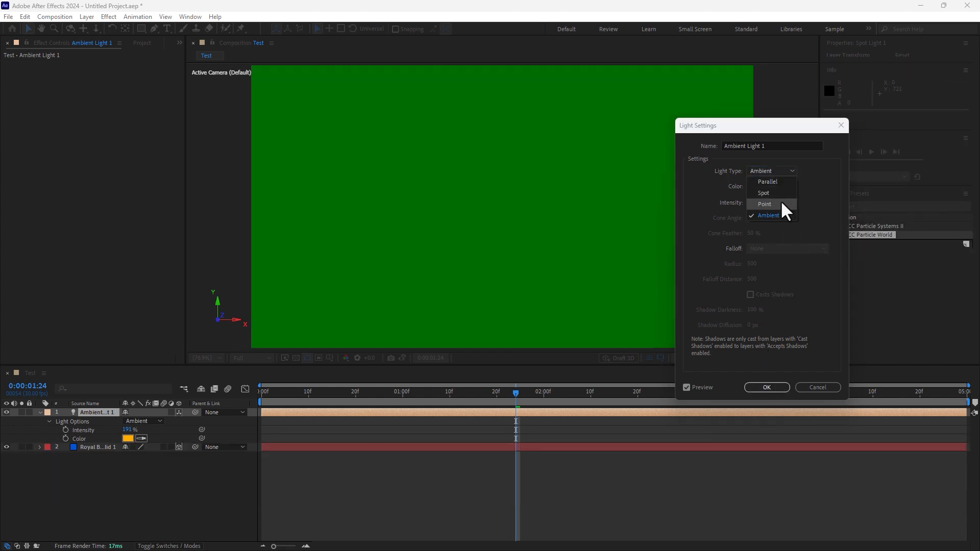
{"action": "left_click", "coordinate": [766, 204]}
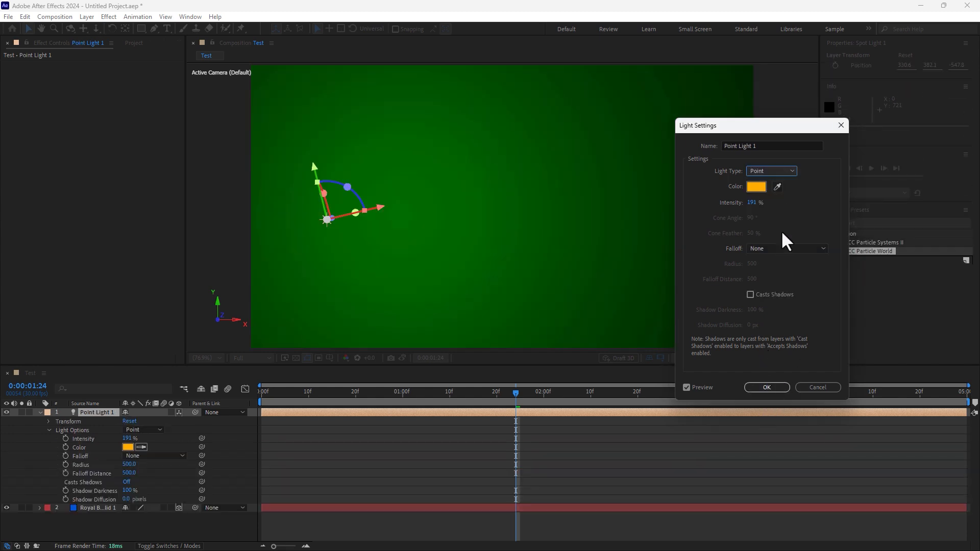
- Change the point light's color to turquoise green and apply the light settings
{"action": "left_click", "coordinate": [756, 187]}
{"action": "left_click_drag", "start_coordinate": [650, 344], "coordinate": [656, 392]}
{"action": "left_click", "coordinate": [739, 321]}
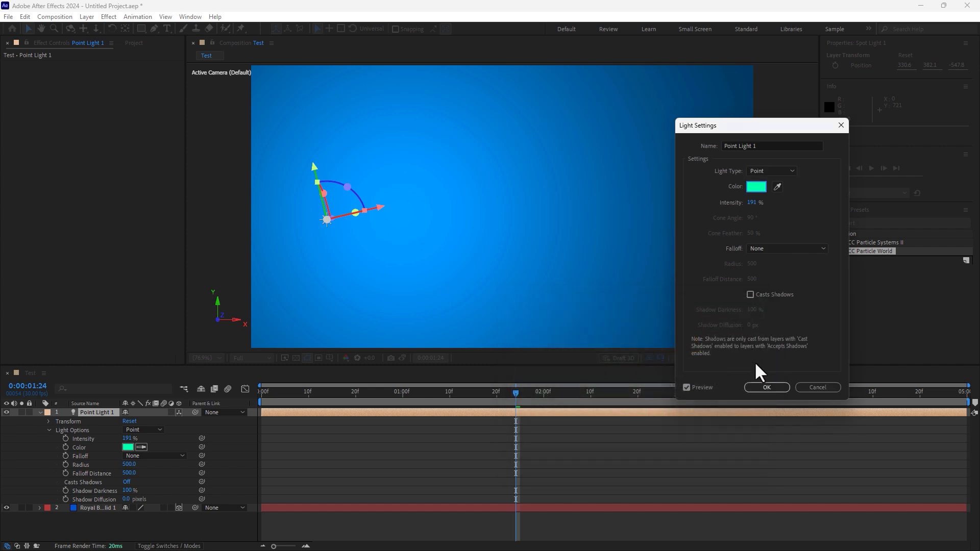
{"action": "left_click", "coordinate": [767, 388]}
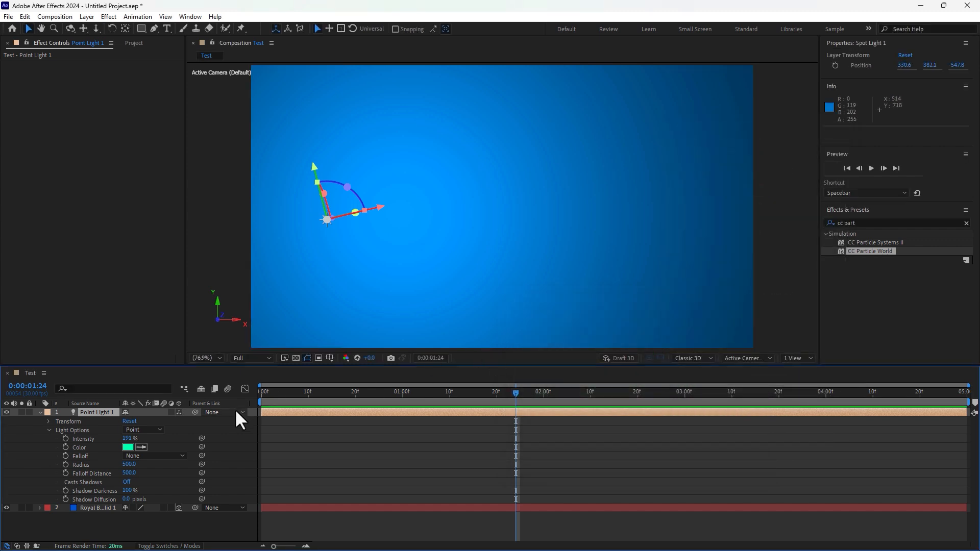
- Set the point light's intensity to 50%
{"action": "key", "text": "t"}
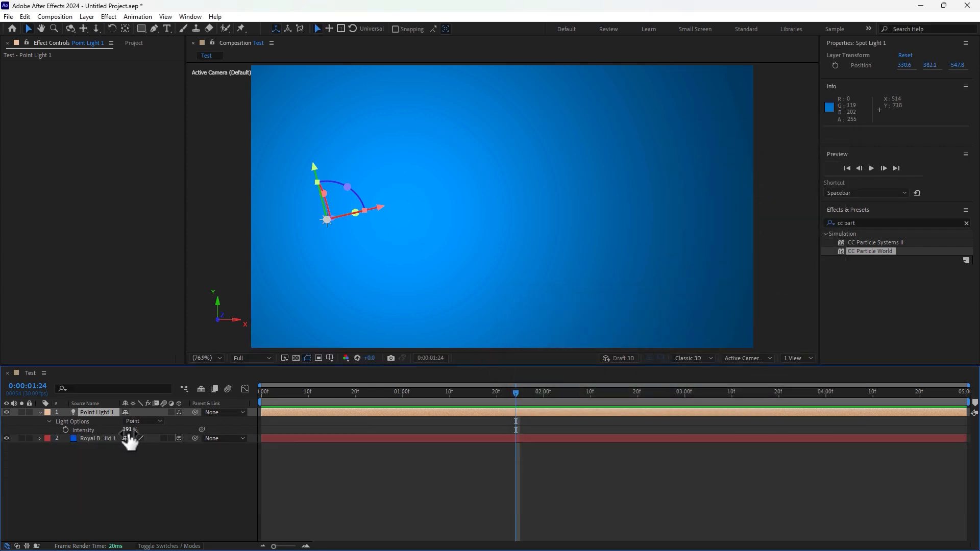
{"action": "left_click_drag", "start_coordinate": [128, 430], "coordinate": [69, 443]}
{"action": "left_click_drag", "start_coordinate": [382, 217], "coordinate": [403, 307]}
- Delete the point light and the royal blue solid from the composition
{"action": "left_click_drag", "start_coordinate": [117, 483], "coordinate": [69, 405]}
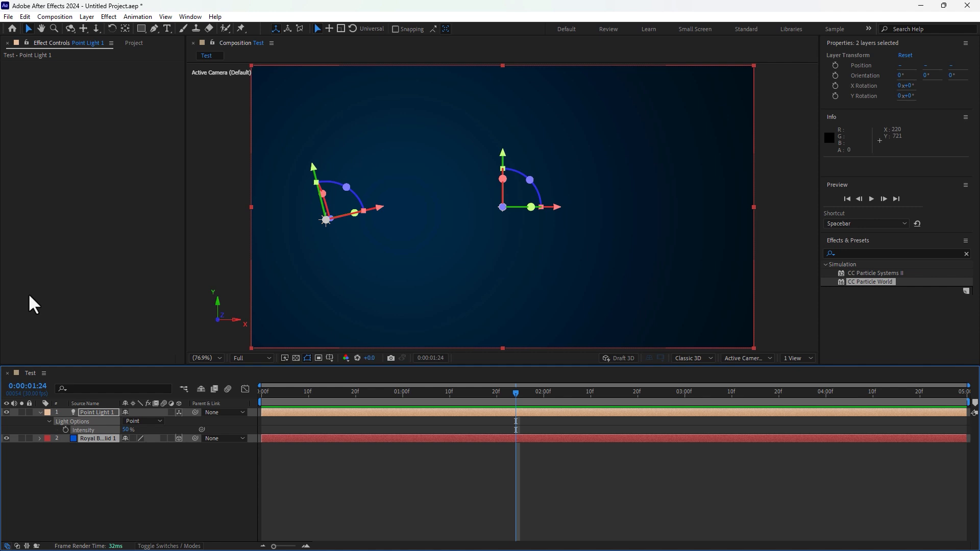
{"action": "key", "text": "Delete"}
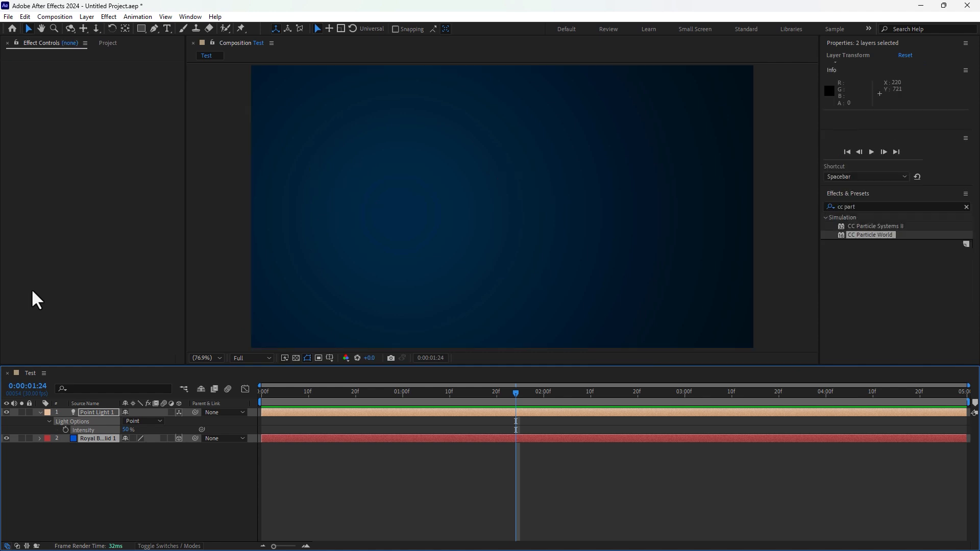
{"action": "left_click", "coordinate": [111, 18]}
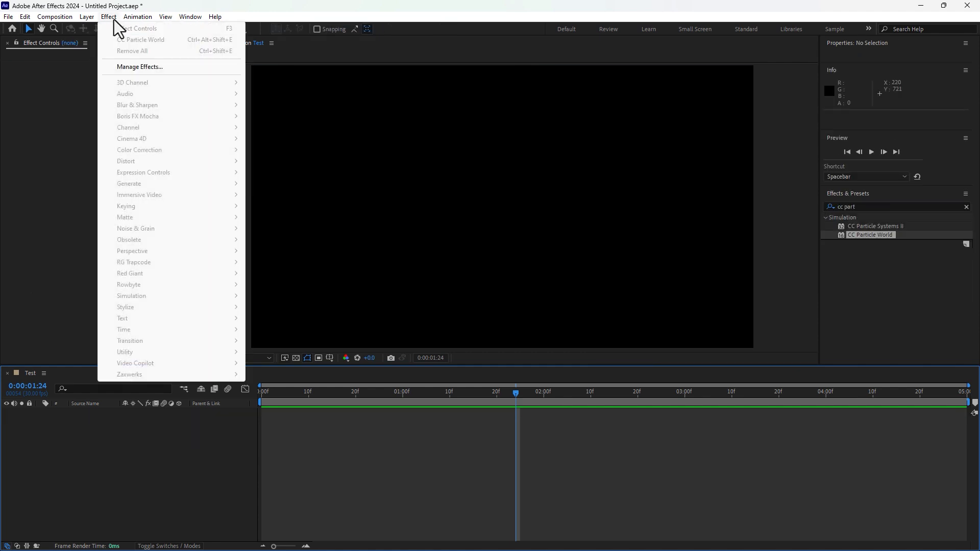
{"action": "mouse_move", "coordinate": [99, 30]}
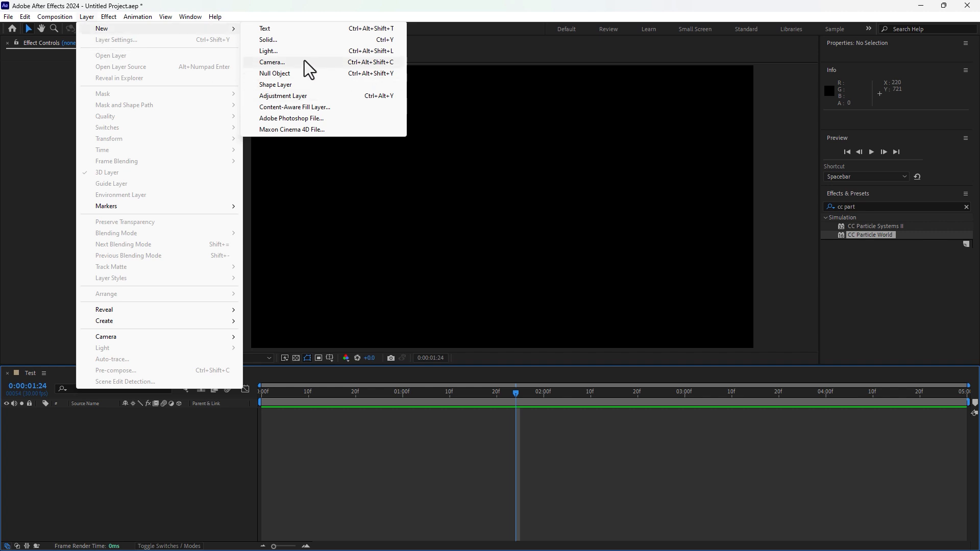
{"action": "left_click", "coordinate": [189, 450]}
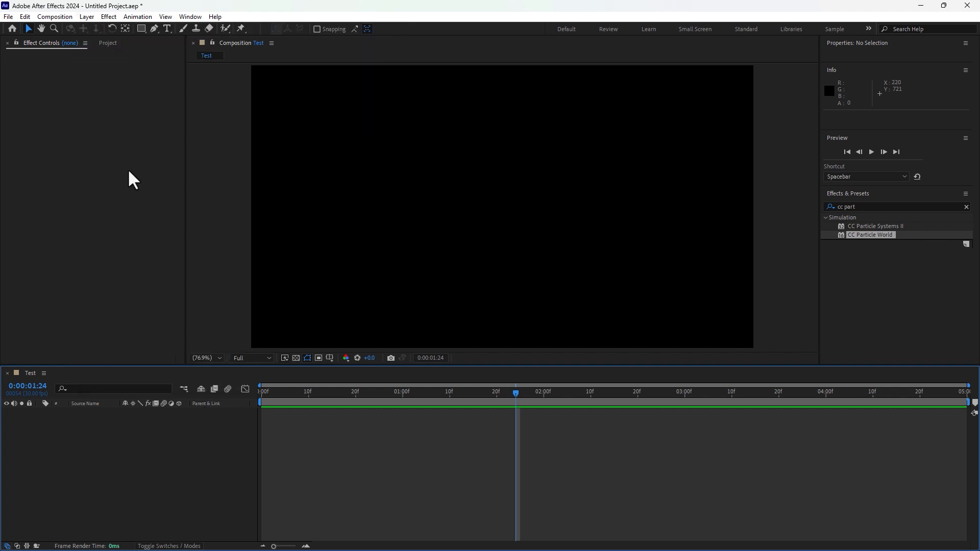
- Add a text layer reading "3D" in the upper middle of the composition
{"action": "left_click", "coordinate": [167, 28]}
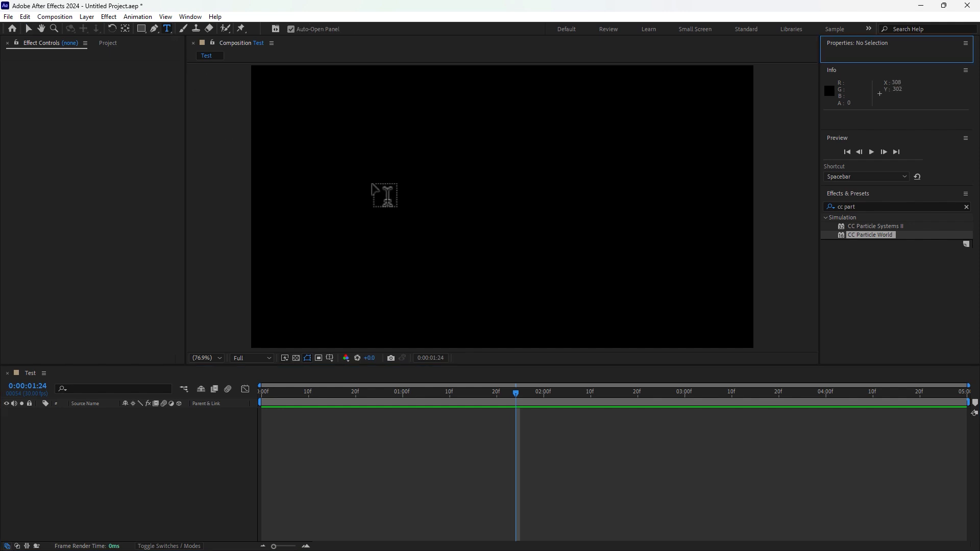
{"action": "left_click", "coordinate": [436, 204]}
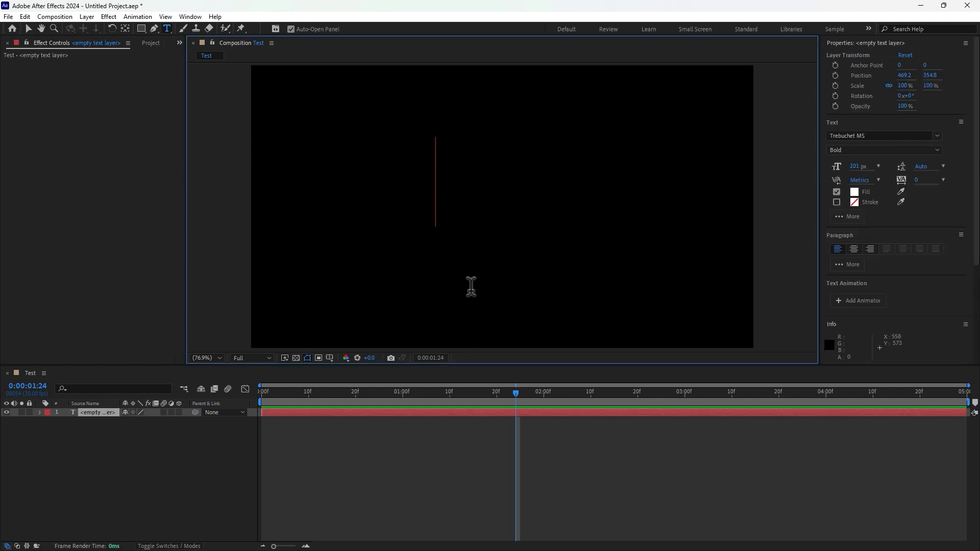
{"action": "type", "text": "3D"}
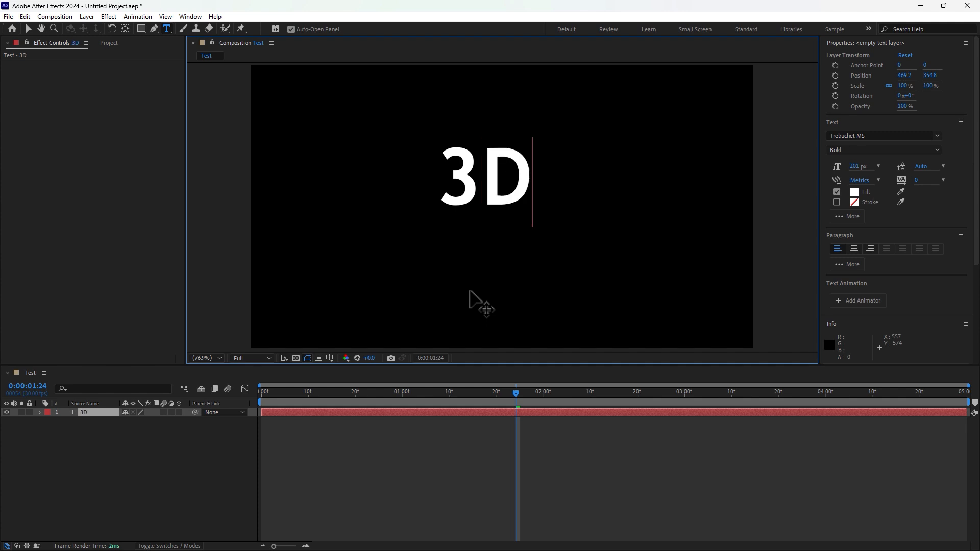
{"action": "left_click", "coordinate": [29, 29]}
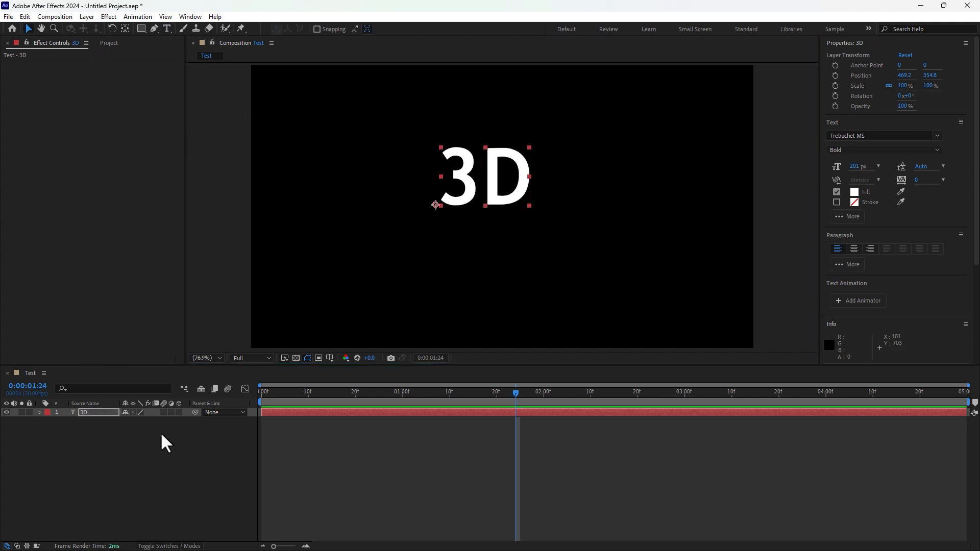
- Make the "3D" text a 3D layer and bring it forward to a Z position of about -703
{"action": "left_click", "coordinate": [179, 412]}
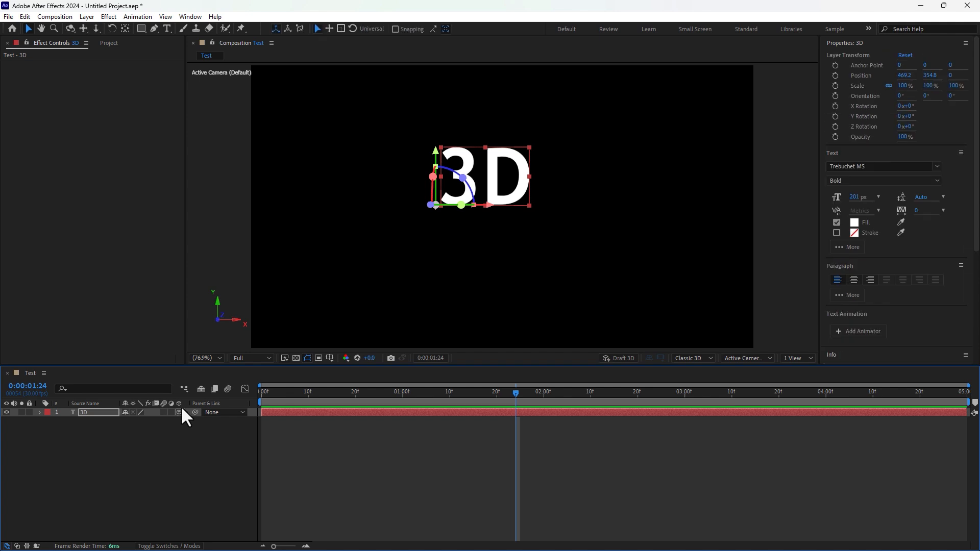
{"action": "left_click_drag", "start_coordinate": [432, 207], "coordinate": [384, 224]}
- Duplicate the "3D" text layer and move the copy down and to the right, to position about 620, 458.5, -669.4
{"action": "key", "text": "ctrl+d"}
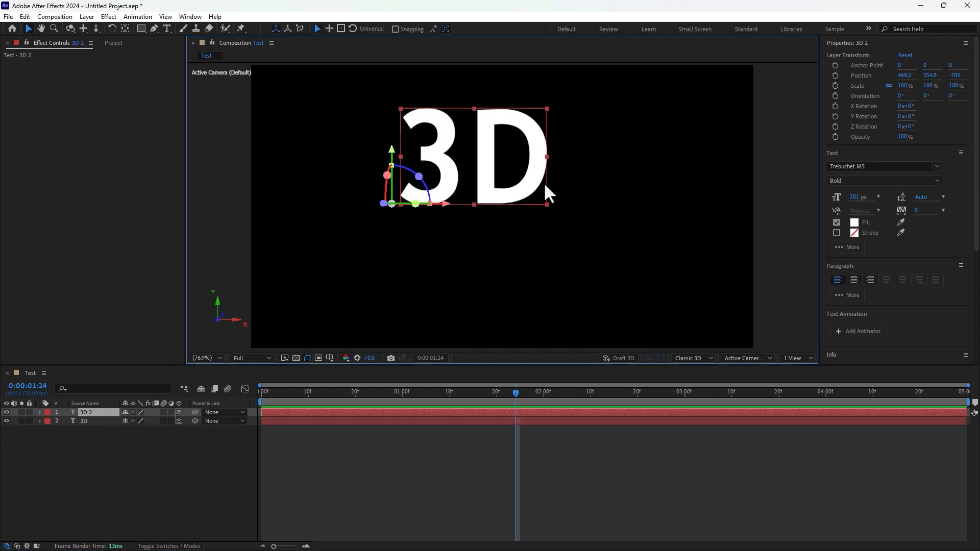
{"action": "left_click", "coordinate": [545, 181]}
{"action": "left_click_drag", "start_coordinate": [543, 148], "coordinate": [639, 215]}
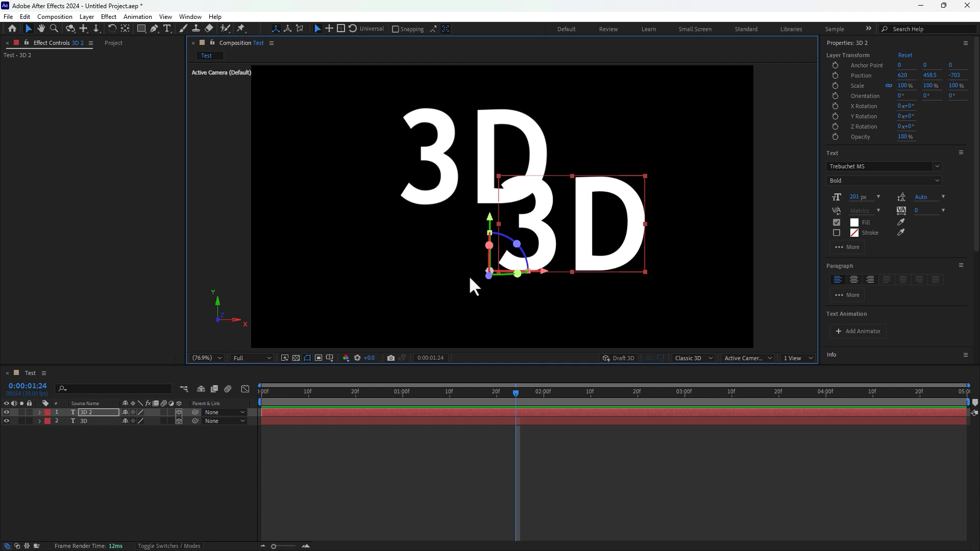
{"action": "left_click_drag", "start_coordinate": [488, 277], "coordinate": [523, 273]}
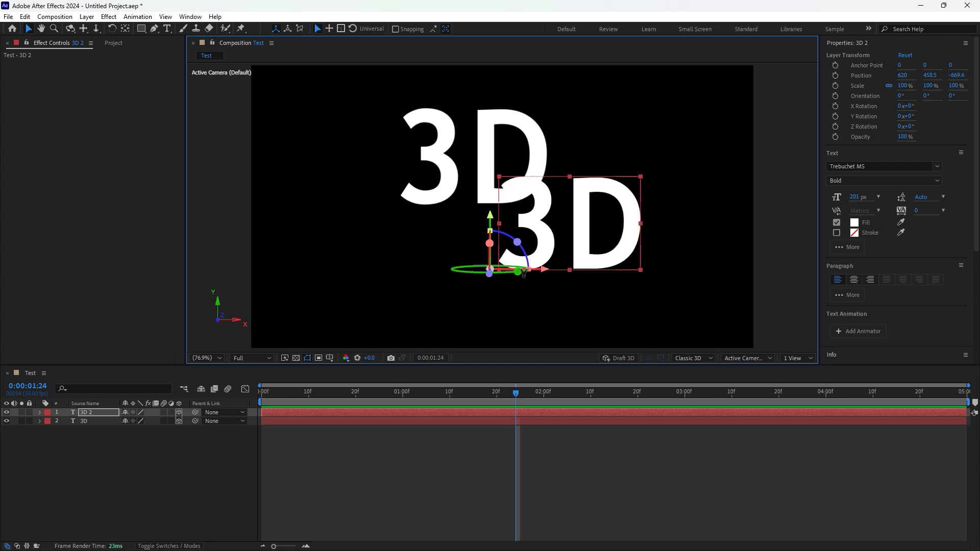
- Duplicate the second "3D" text layer, move the copy to the lower left and push it back, to position about 334, 492.5, -319.4
{"action": "key", "text": "ctrl+d"}
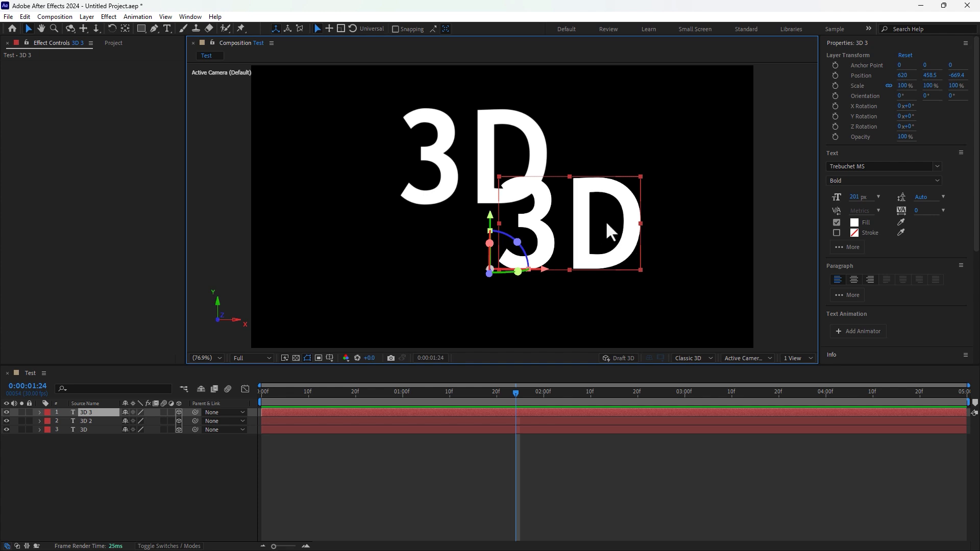
{"action": "left_click_drag", "start_coordinate": [585, 227], "coordinate": [407, 247]}
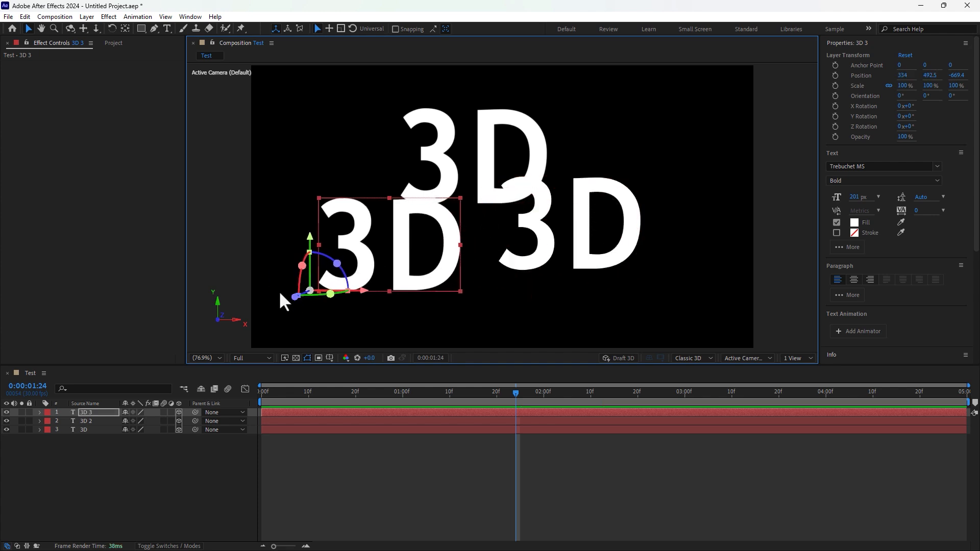
{"action": "left_click_drag", "start_coordinate": [296, 297], "coordinate": [348, 289]}
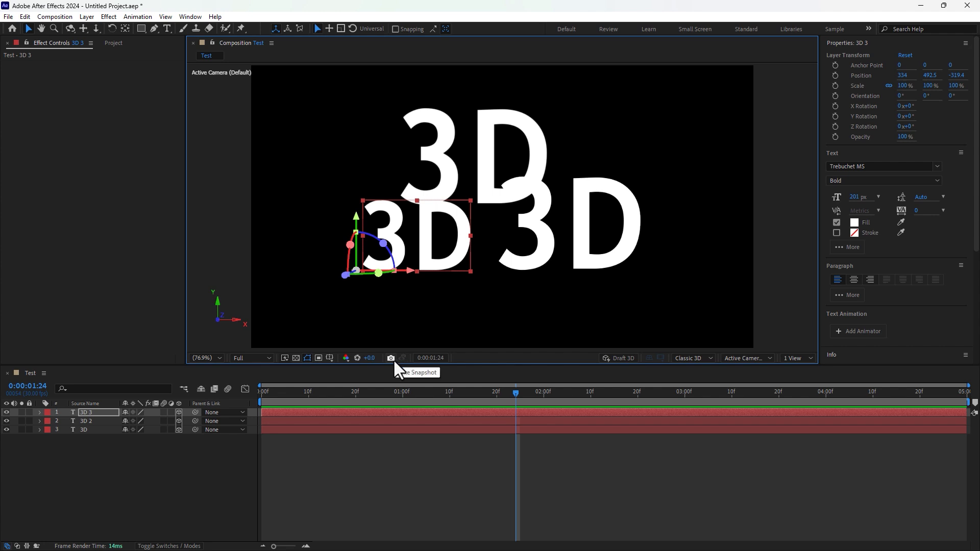
- Add a point light to the composition with an orange color and 65% intensity
{"action": "right_click", "coordinate": [109, 502]}
{"action": "mouse_move", "coordinate": [169, 364]}
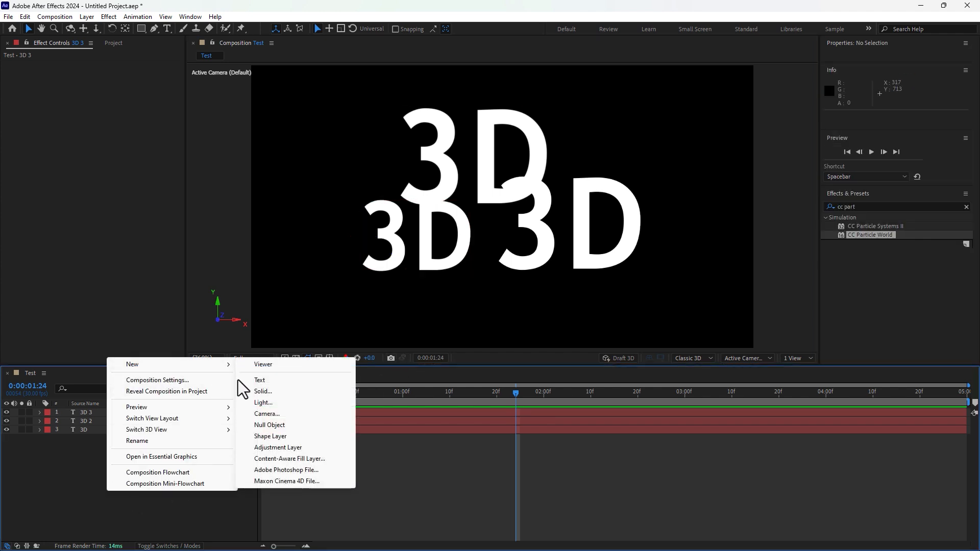
{"action": "left_click", "coordinate": [294, 403]}
{"action": "left_click", "coordinate": [768, 172]}
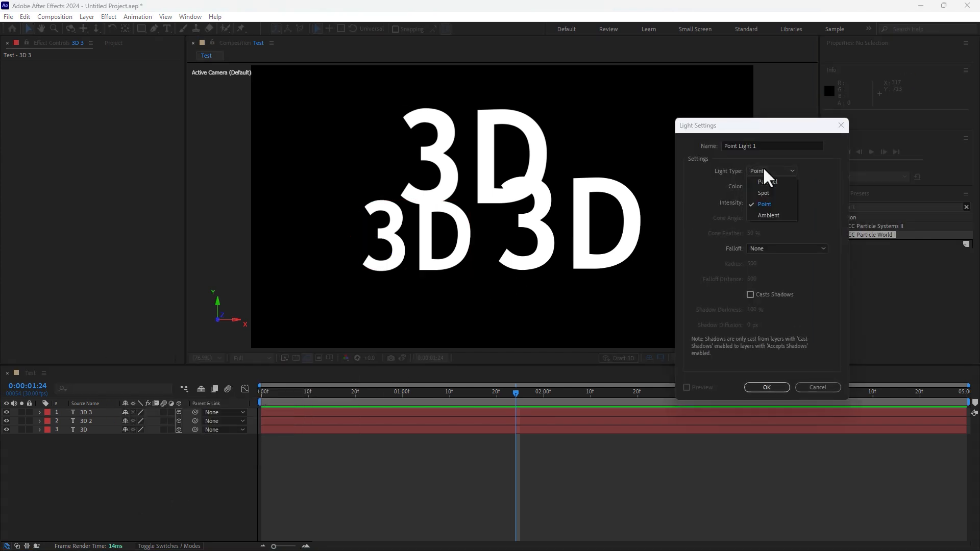
{"action": "left_click", "coordinate": [770, 188]}
{"action": "left_click", "coordinate": [757, 187]}
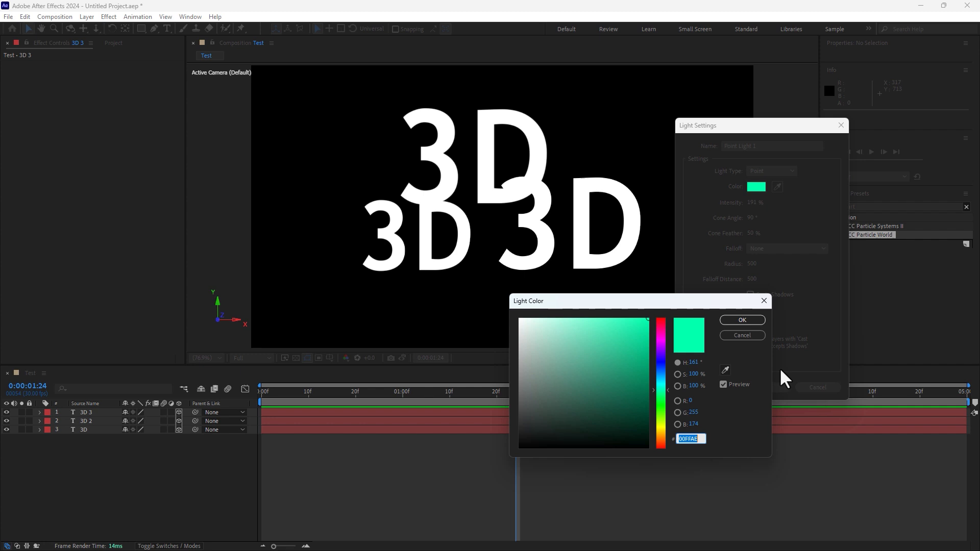
{"action": "left_click", "coordinate": [657, 434]}
{"action": "left_click", "coordinate": [743, 322]}
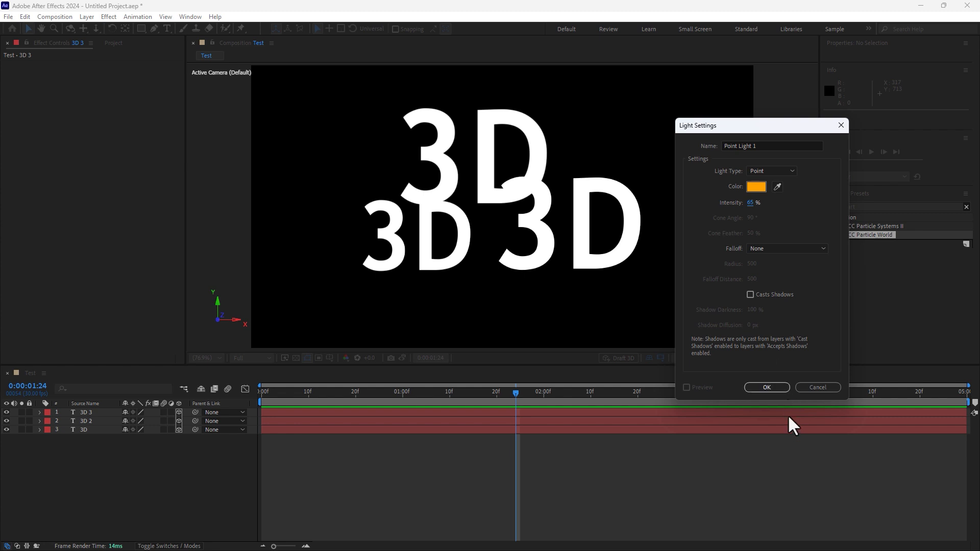
{"action": "left_click", "coordinate": [774, 388]}
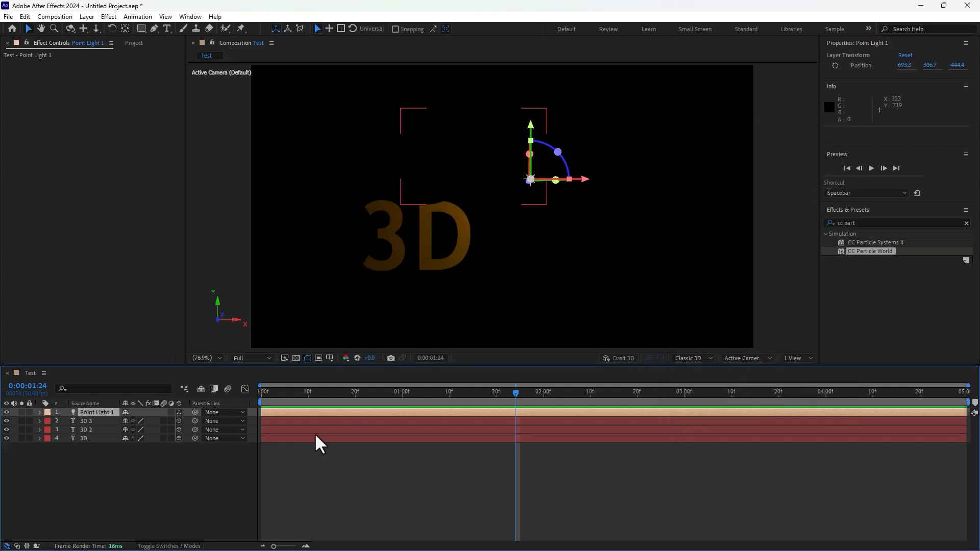
- Reveal the point light's intensity and raise it to 94%
{"action": "key", "text": "t"}
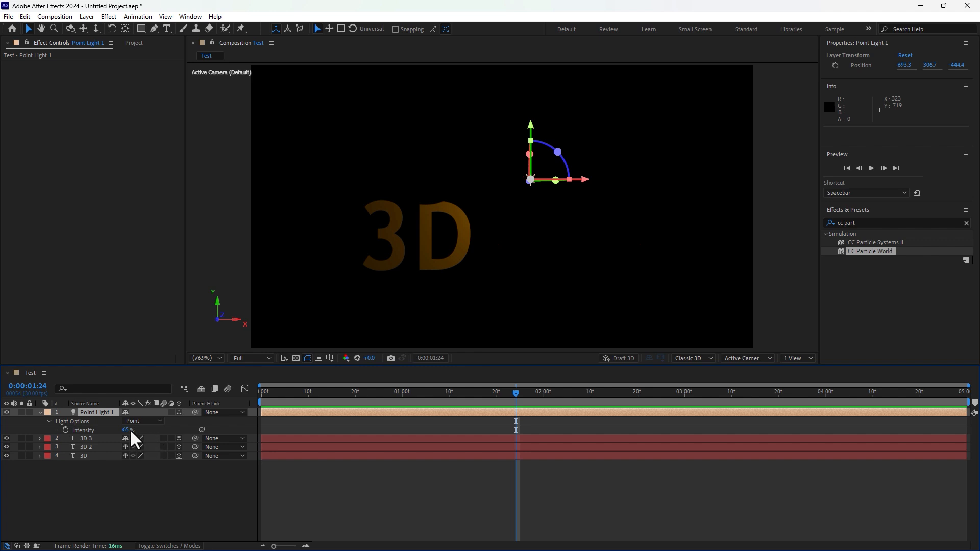
{"action": "left_click", "coordinate": [131, 431]}
{"action": "left_click_drag", "start_coordinate": [126, 429], "coordinate": [667, 443]}
{"action": "left_click_drag", "start_coordinate": [822, 442], "coordinate": [197, 455]}
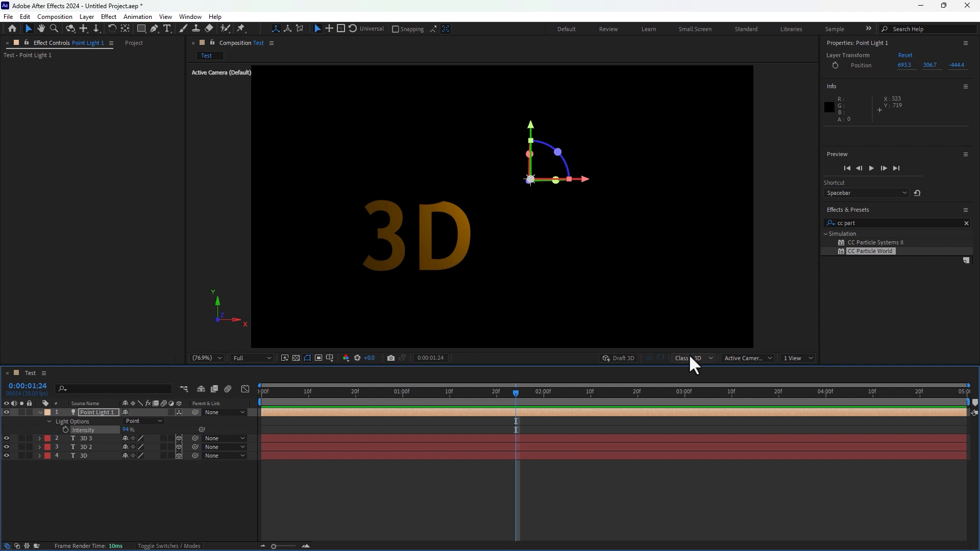
- In the Top view, move layer "3D 2" to a Z position of about -493.4 and layer "3D 3" to about -573.4
{"action": "left_click", "coordinate": [745, 359]}
{"action": "left_click", "coordinate": [746, 415]}
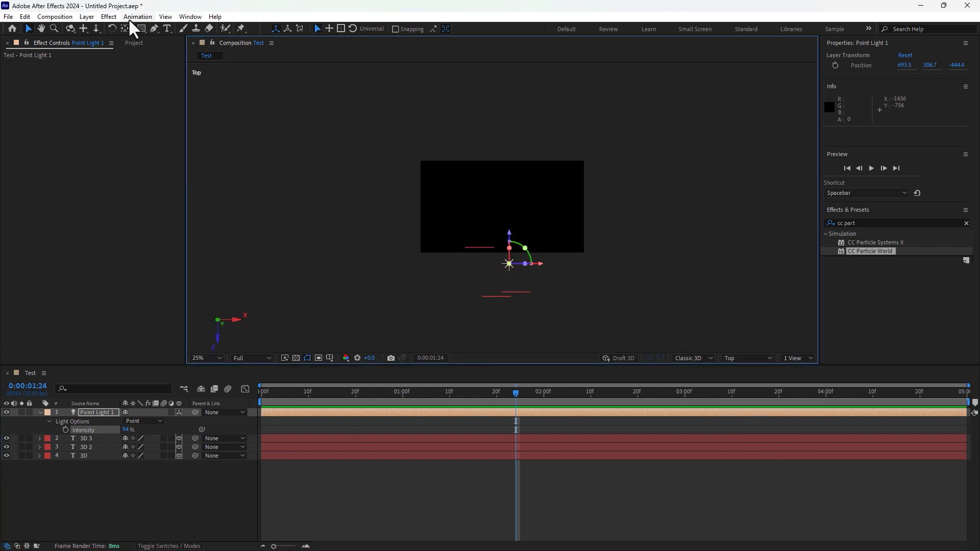
{"action": "left_click", "coordinate": [527, 290]}
{"action": "left_click", "coordinate": [526, 291]}
{"action": "scroll", "coordinate": [520, 291], "scroll_direction": "up", "scroll_amount": 2}
{"action": "left_click_drag", "start_coordinate": [519, 288], "coordinate": [568, 142]}
{"action": "left_click_drag", "start_coordinate": [549, 266], "coordinate": [556, 230]}
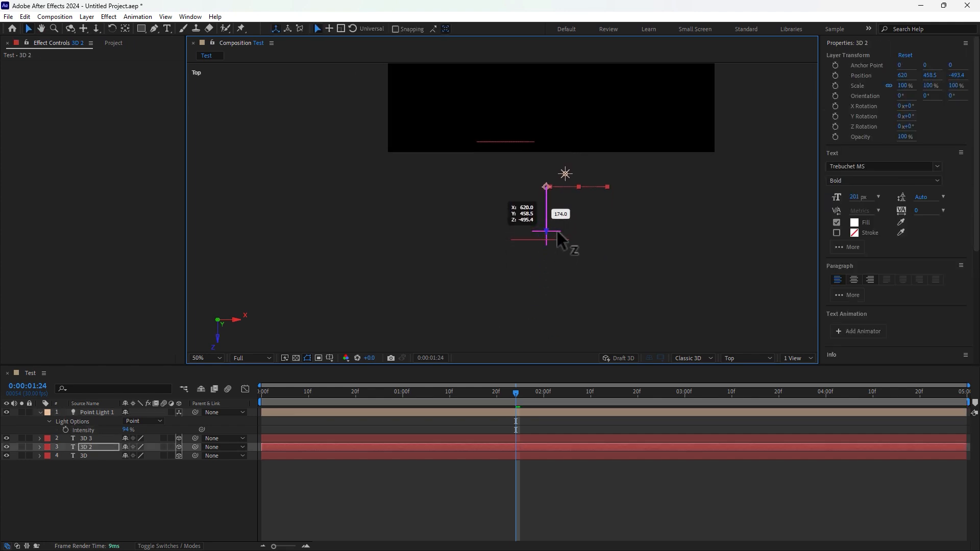
{"action": "left_click", "coordinate": [505, 142]}
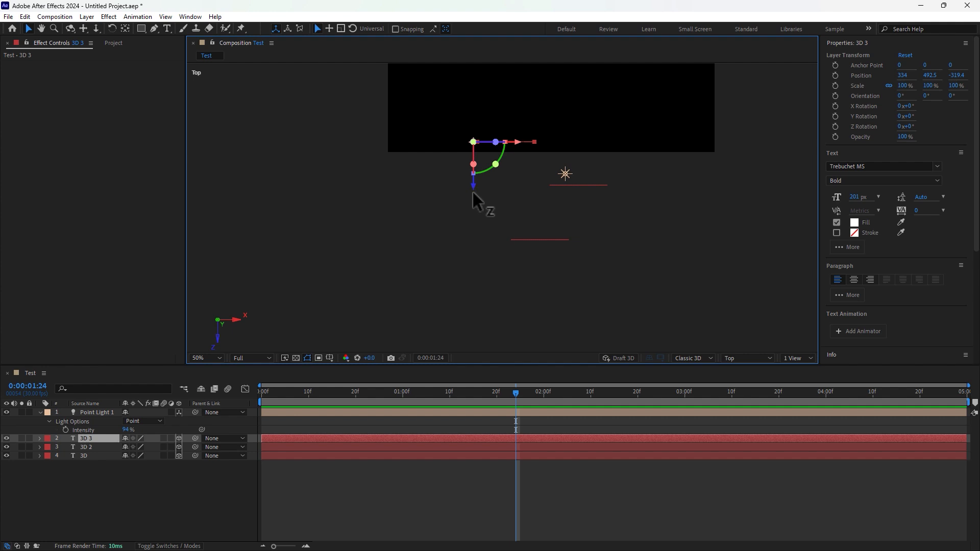
{"action": "left_click_drag", "start_coordinate": [473, 190], "coordinate": [475, 260]}
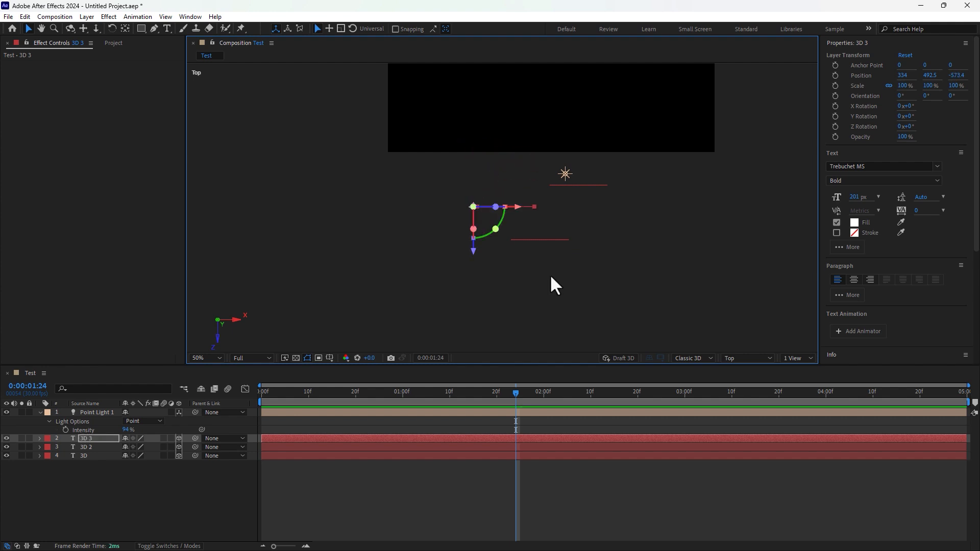
- Move the point light behind the texts to position about 563.3, 306.7, -378.4, and check it from the active camera
{"action": "left_click_drag", "start_coordinate": [571, 172], "coordinate": [538, 158]}
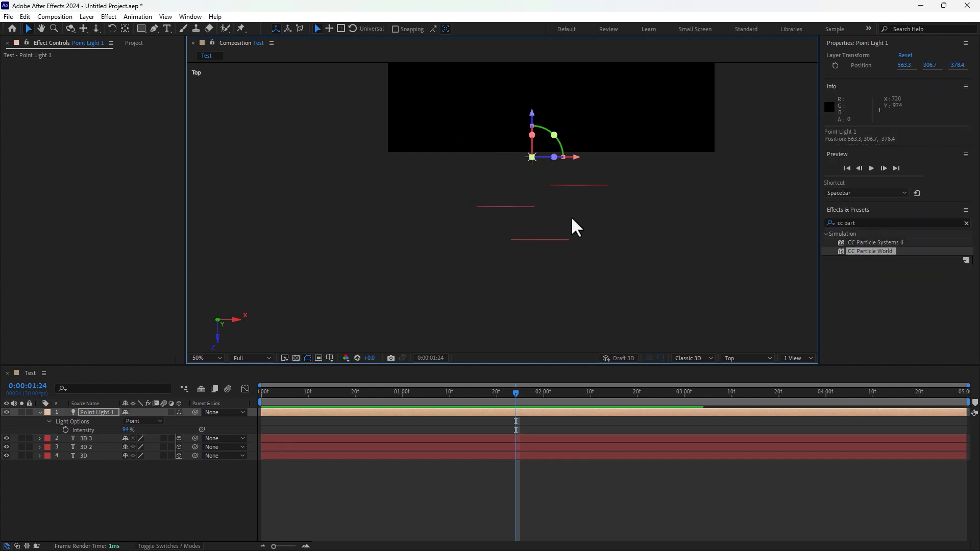
{"action": "left_click", "coordinate": [751, 359]}
{"action": "left_click", "coordinate": [755, 371]}
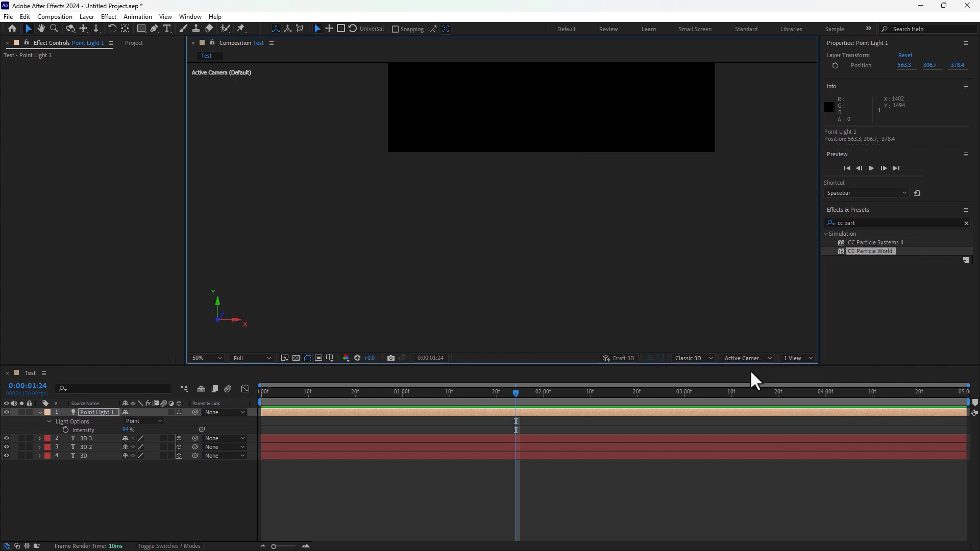
{"action": "left_click_drag", "start_coordinate": [622, 165], "coordinate": [617, 270]}
{"action": "left_click_drag", "start_coordinate": [596, 230], "coordinate": [594, 243]}
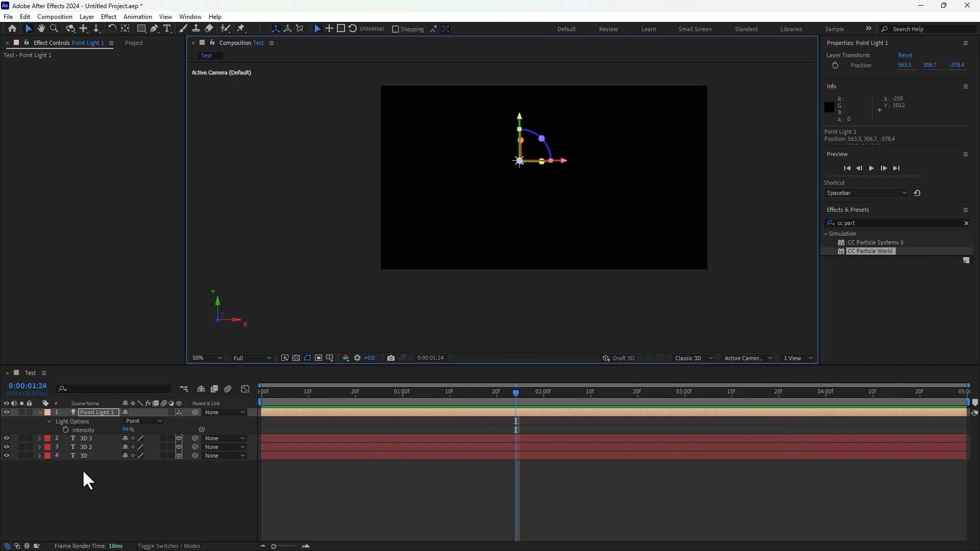
- Set the point light's intensity to 110% and bring it in front of all texts to a Z position of about -902.4, returning to the active camera view
{"action": "left_click_drag", "start_coordinate": [127, 430], "coordinate": [184, 431]}
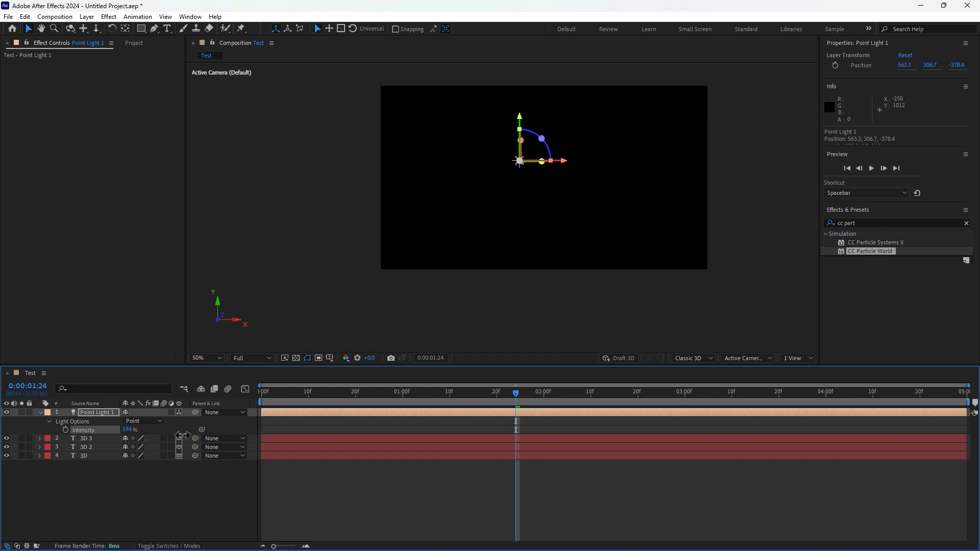
{"action": "left_click", "coordinate": [746, 359]}
{"action": "left_click", "coordinate": [751, 422]}
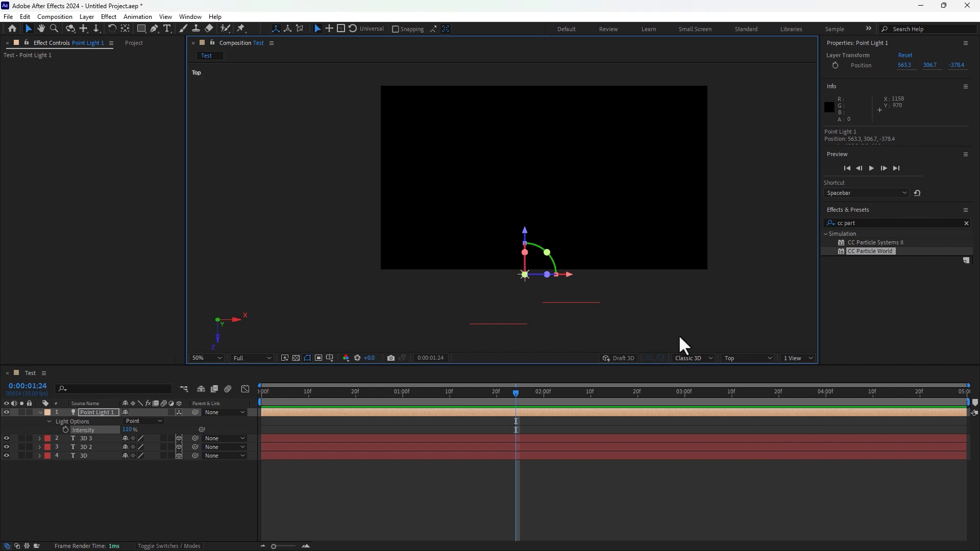
{"action": "left_click_drag", "start_coordinate": [581, 127], "coordinate": [581, 261]}
{"action": "left_click", "coordinate": [757, 359]}
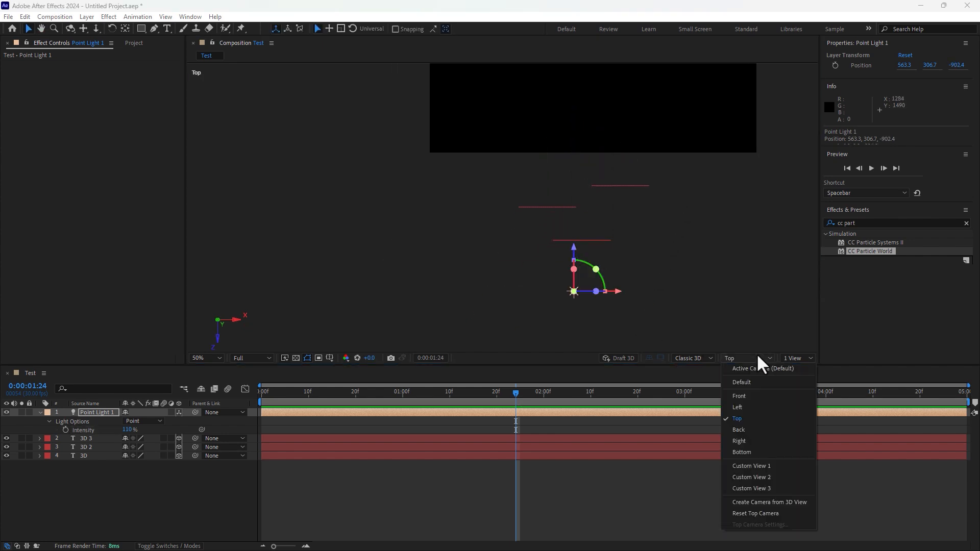
{"action": "left_click", "coordinate": [758, 379]}
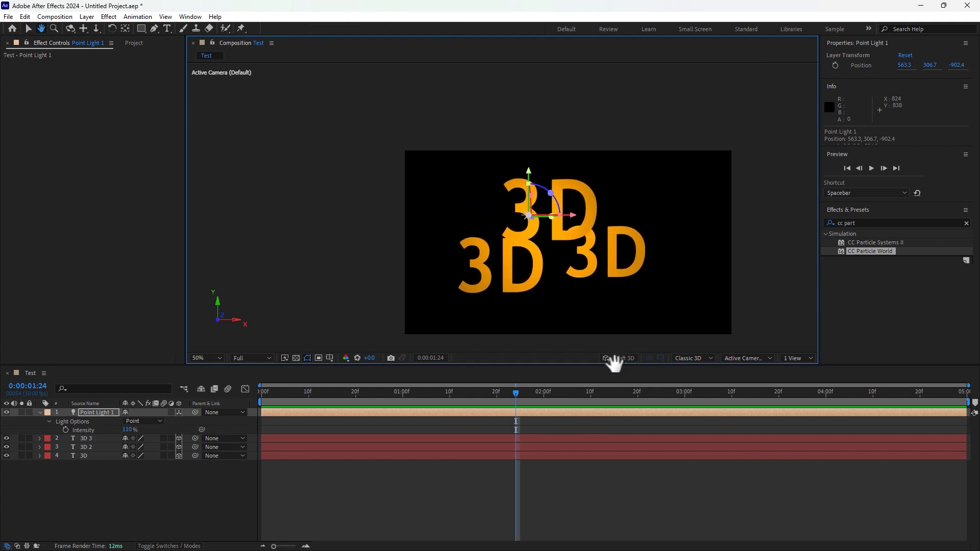
- Add a two-node camera with the 24mm preset to the composition
{"action": "left_click", "coordinate": [181, 489]}
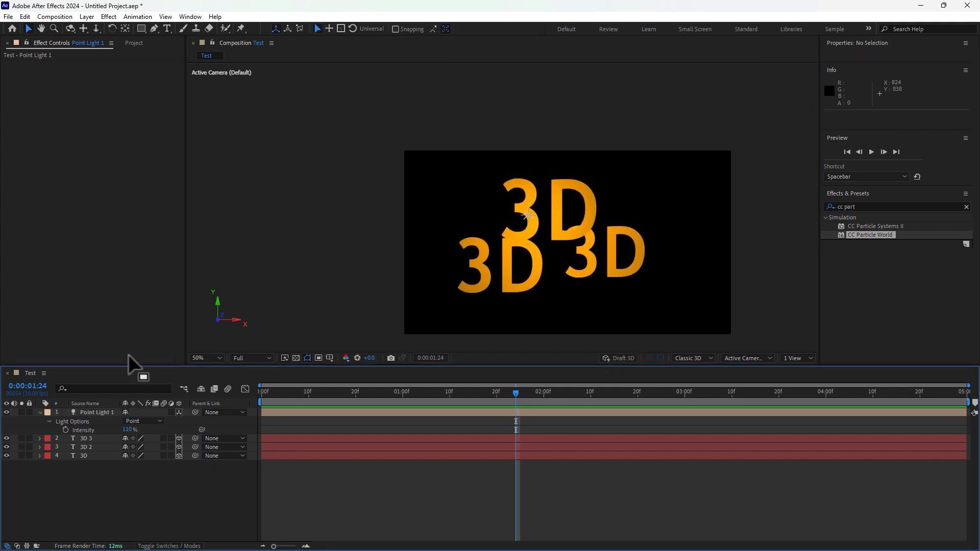
{"action": "left_click", "coordinate": [86, 17]}
{"action": "mouse_move", "coordinate": [97, 29]}
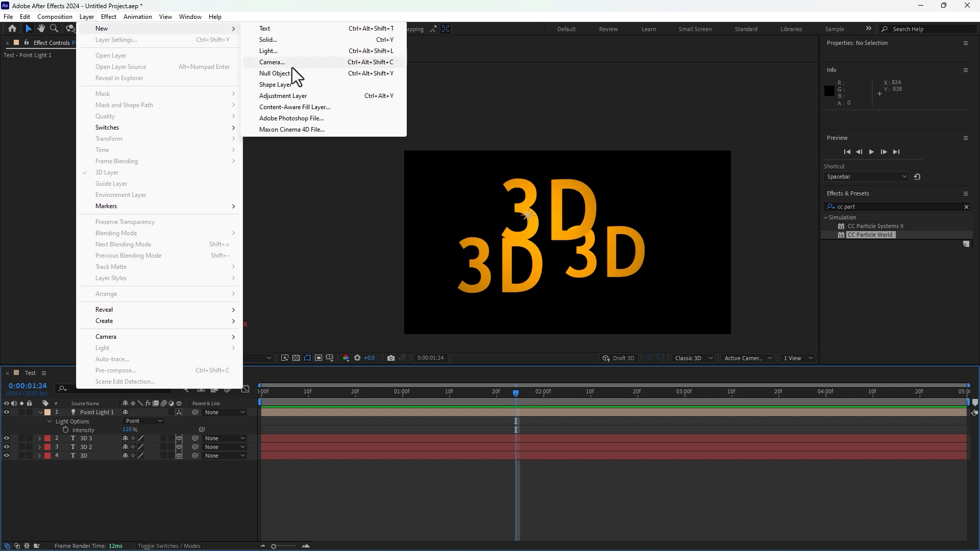
{"action": "left_click", "coordinate": [279, 62]}
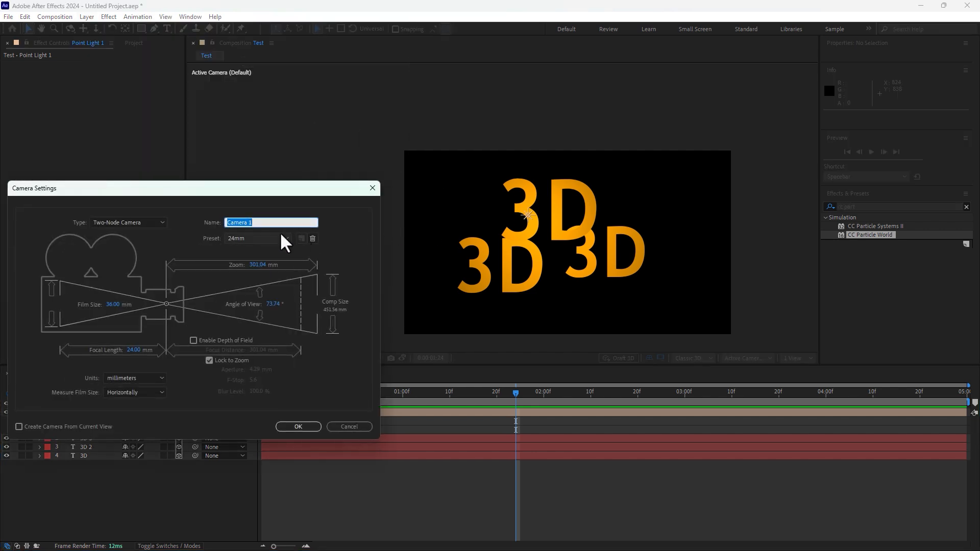
{"action": "left_click", "coordinate": [281, 238]}
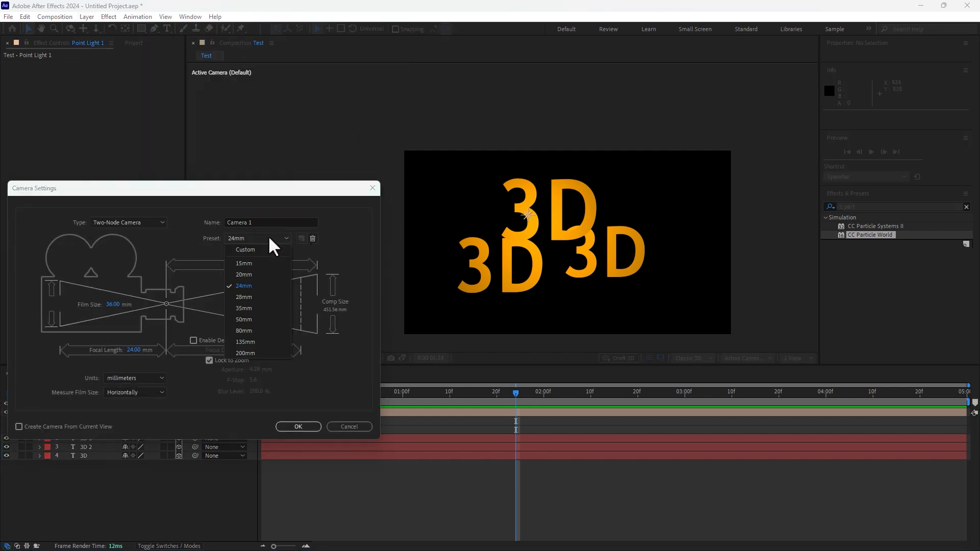
{"action": "left_click", "coordinate": [253, 290]}
{"action": "left_click", "coordinate": [296, 428]}
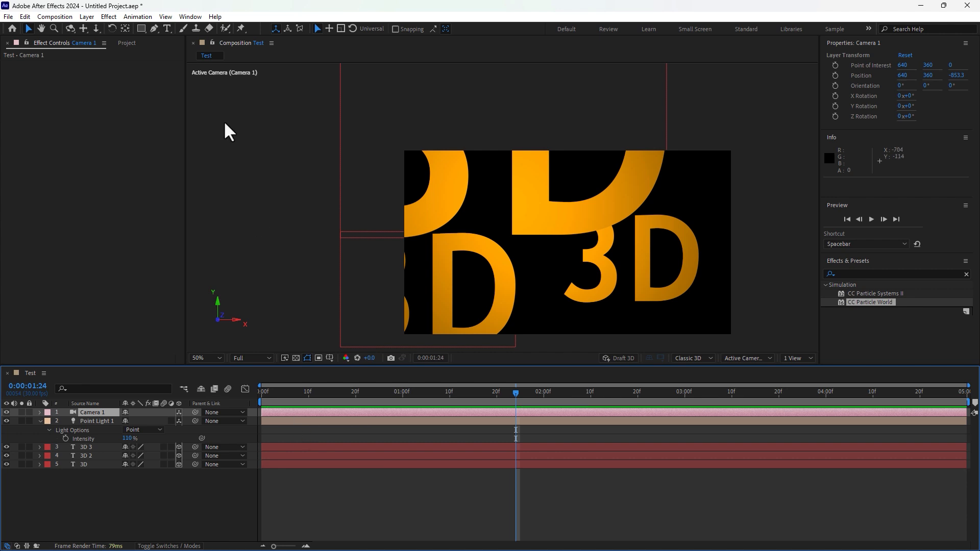
- Orbit the camera slightly around the texts and dolly it back, to position about 616.2, 436.3, -1121.2
{"action": "left_click", "coordinate": [71, 28]}
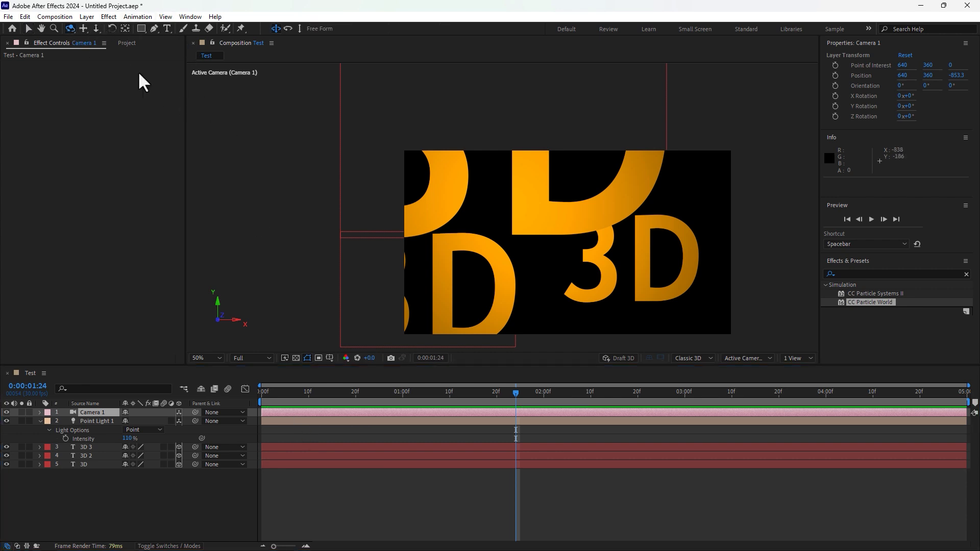
{"action": "left_click_drag", "start_coordinate": [356, 213], "coordinate": [473, 236]}
{"action": "left_click", "coordinate": [96, 29]}
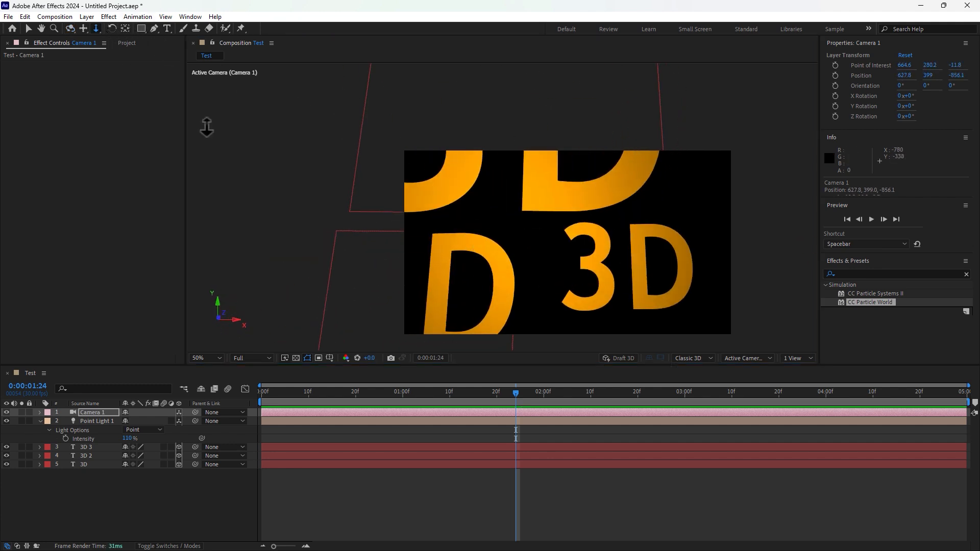
{"action": "left_click_drag", "start_coordinate": [534, 219], "coordinate": [529, 234]}
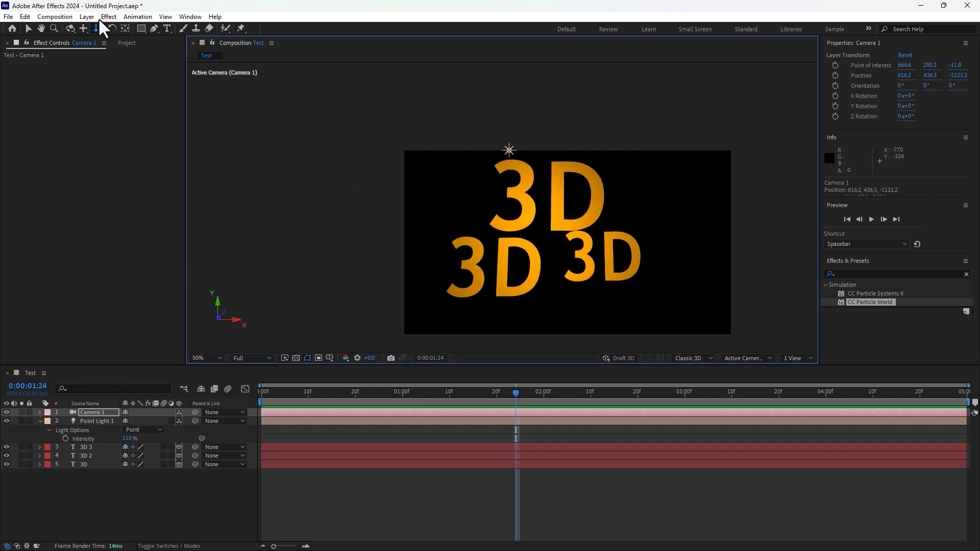
- Pan the camera sideways, and orbit it to view the texts at an angle, from position about 509, 380, -1107.3
{"action": "left_click", "coordinate": [84, 29]}
{"action": "left_click_drag", "start_coordinate": [456, 210], "coordinate": [186, 106]}
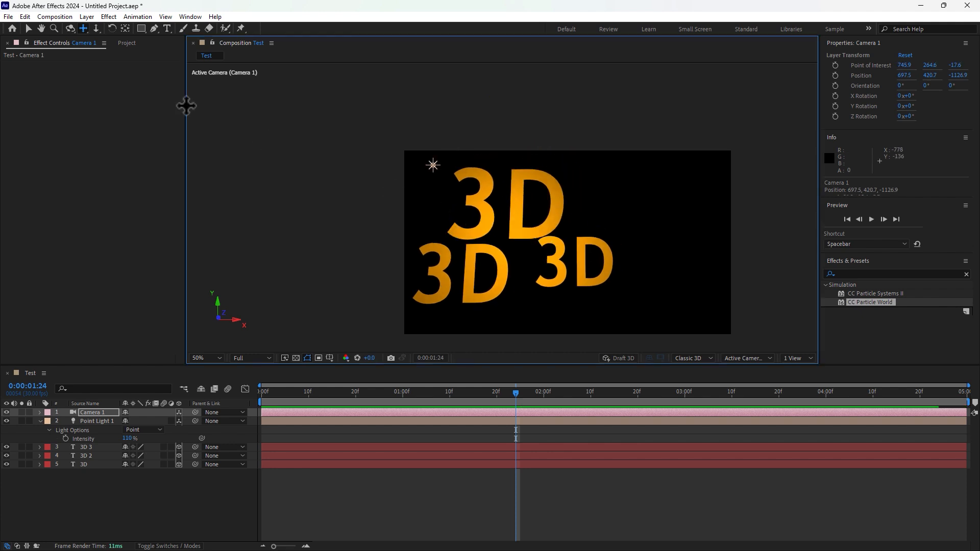
{"action": "left_click", "coordinate": [70, 29]}
{"action": "left_click_drag", "start_coordinate": [422, 208], "coordinate": [484, 264]}
{"action": "left_click_drag", "start_coordinate": [536, 240], "coordinate": [536, 240]}
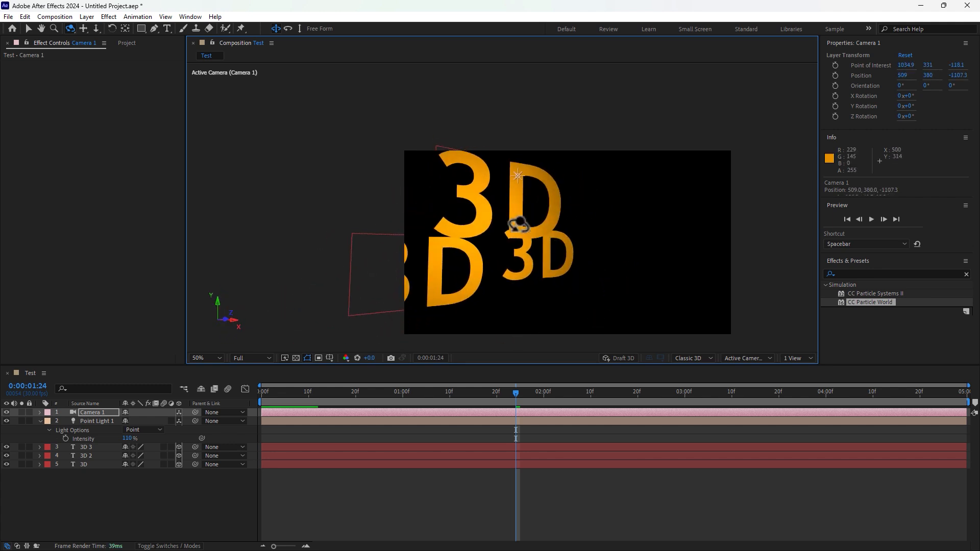
- Change the existing camera's lens preset to 15mm in its camera settings
{"action": "left_click", "coordinate": [87, 17]}
{"action": "left_click", "coordinate": [97, 35]}
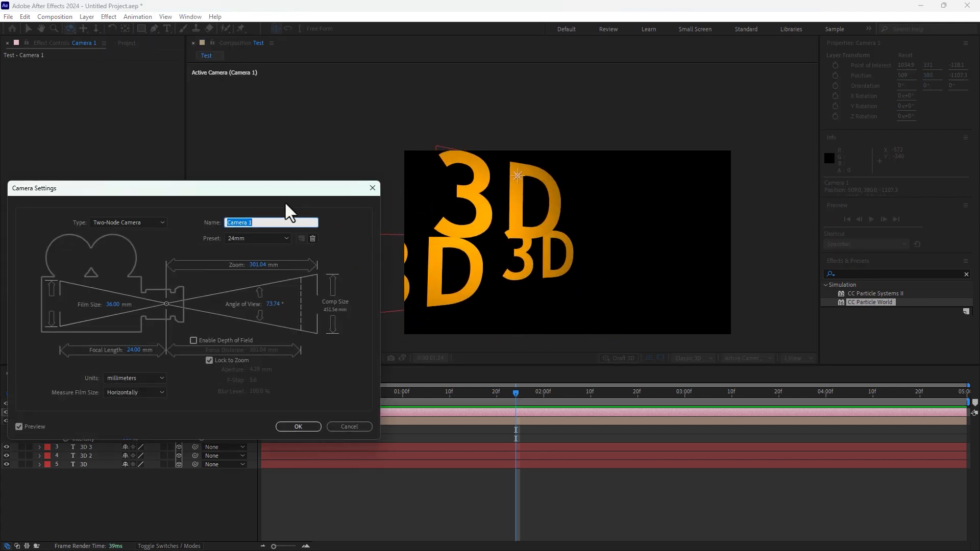
{"action": "left_click", "coordinate": [260, 238]}
{"action": "left_click", "coordinate": [259, 265]}
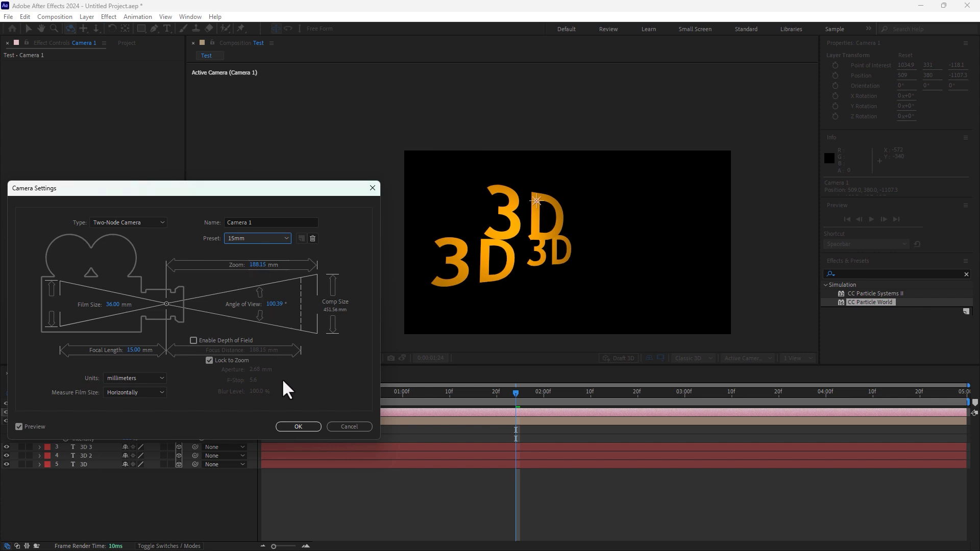
{"action": "left_click", "coordinate": [298, 426]}
- Dolly the camera farther back to position about 394.6, 390.6, -1322.4, and activate the orbit camera tool
{"action": "left_click", "coordinate": [96, 28]}
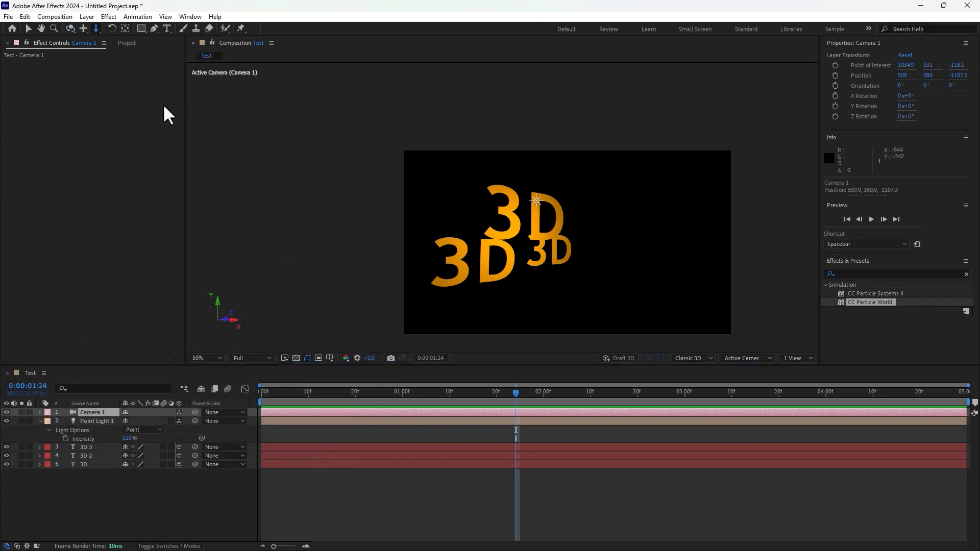
{"action": "left_click_drag", "start_coordinate": [416, 240], "coordinate": [427, 265]}
{"action": "left_click", "coordinate": [71, 28]}
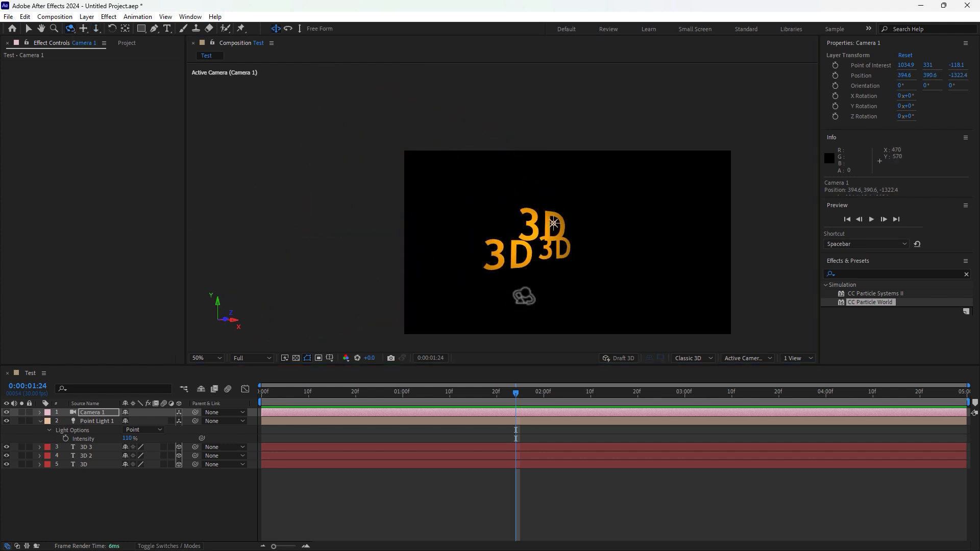
- Orbit the camera to position about 330.7, 587.6, -1260.9, and add a null object to the composition
{"action": "mouse_move", "coordinate": [559, 246]}
{"action": "left_mouse_down"}
{"action": "mouse_move", "coordinate": [539, 264]}
{"action": "mouse_move", "coordinate": [459, 254]}
{"action": "mouse_move", "coordinate": [430, 181]}
{"action": "mouse_move", "coordinate": [554, 198]}
{"action": "mouse_move", "coordinate": [580, 260]}
{"action": "mouse_move", "coordinate": [551, 219]}
{"action": "mouse_move", "coordinate": [573, 245]}
{"action": "mouse_move", "coordinate": [565, 234]}
{"action": "left_mouse_up"}
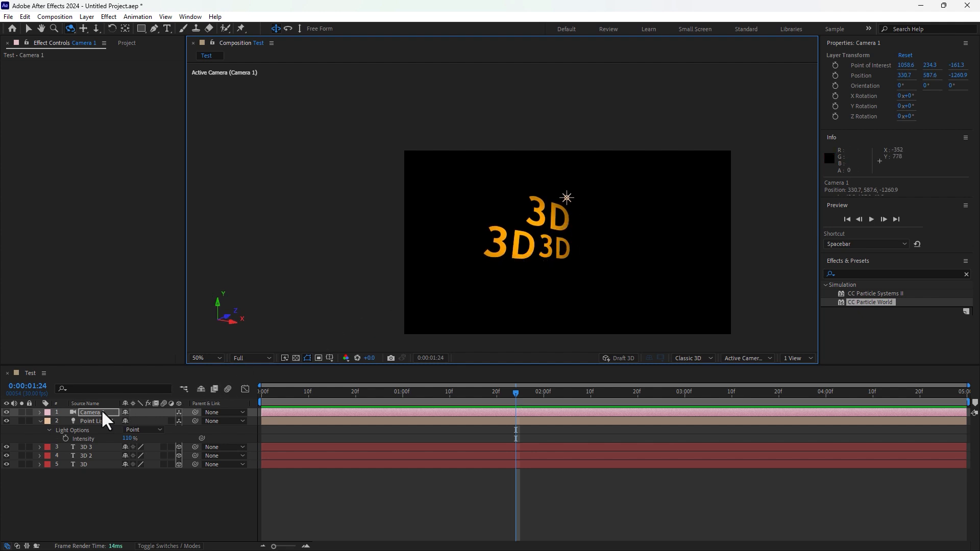
{"action": "left_click", "coordinate": [86, 17]}
{"action": "mouse_move", "coordinate": [97, 30]}
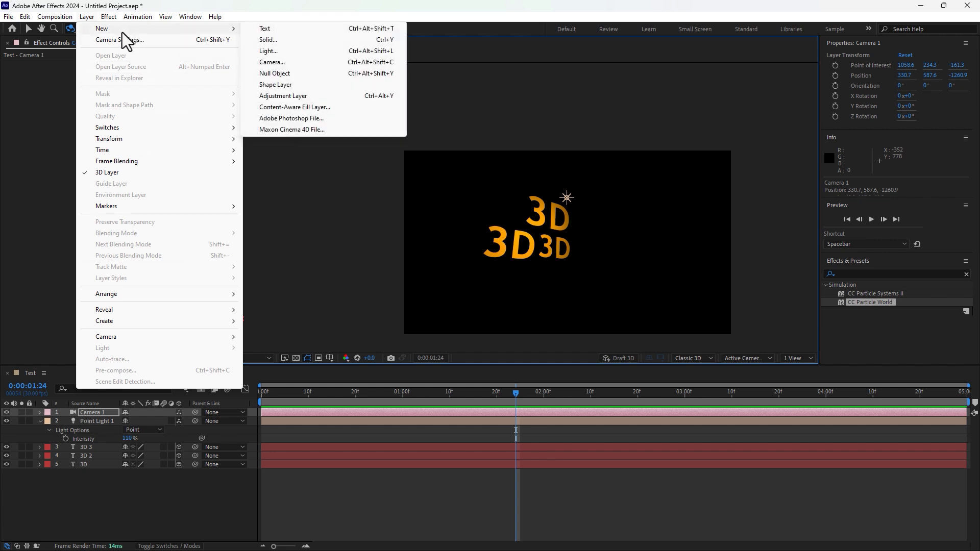
{"action": "left_click", "coordinate": [284, 75]}
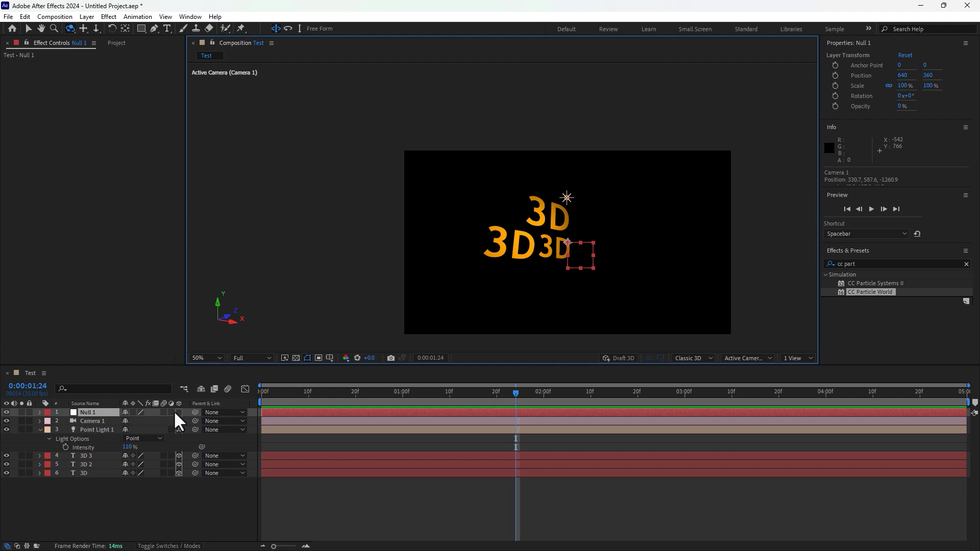
- Parent the Camera 1 layer to the null object
{"action": "right_click", "coordinate": [210, 412]}
{"action": "mouse_move", "coordinate": [233, 437]}
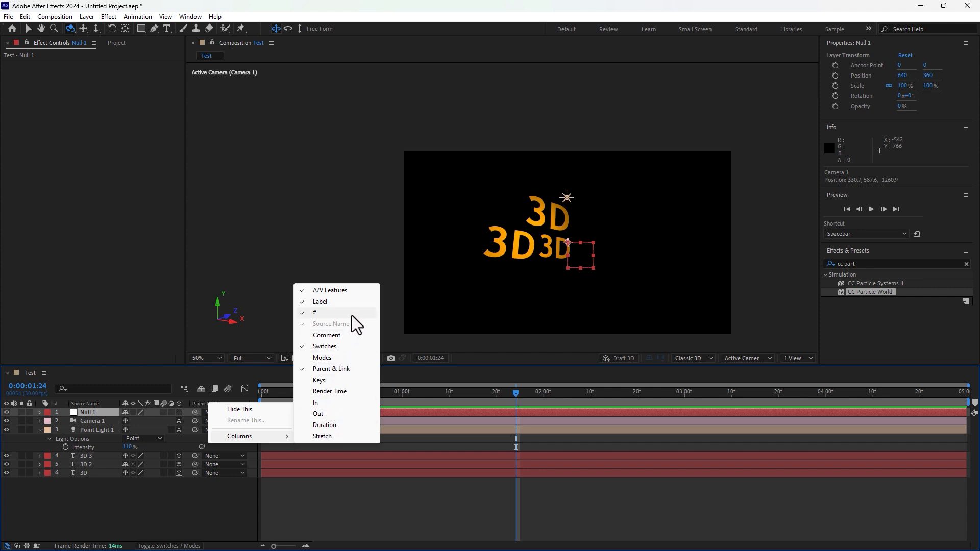
{"action": "left_click", "coordinate": [340, 515]}
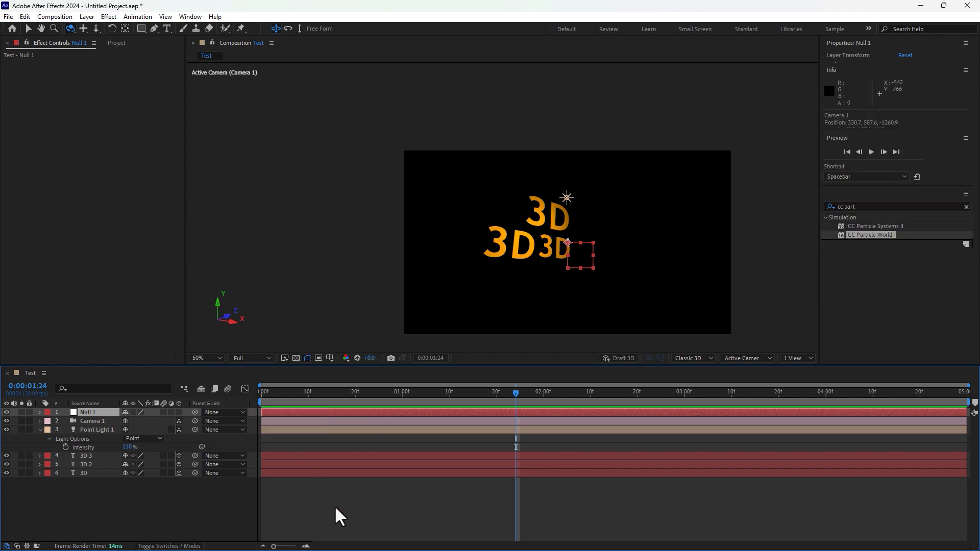
{"action": "left_click", "coordinate": [90, 422]}
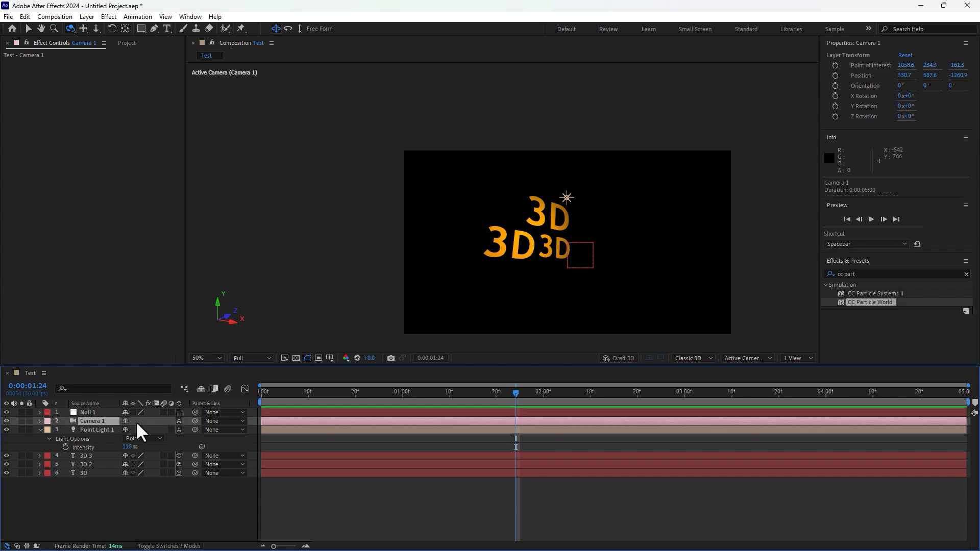
{"action": "left_click_drag", "start_coordinate": [193, 422], "coordinate": [82, 415]}
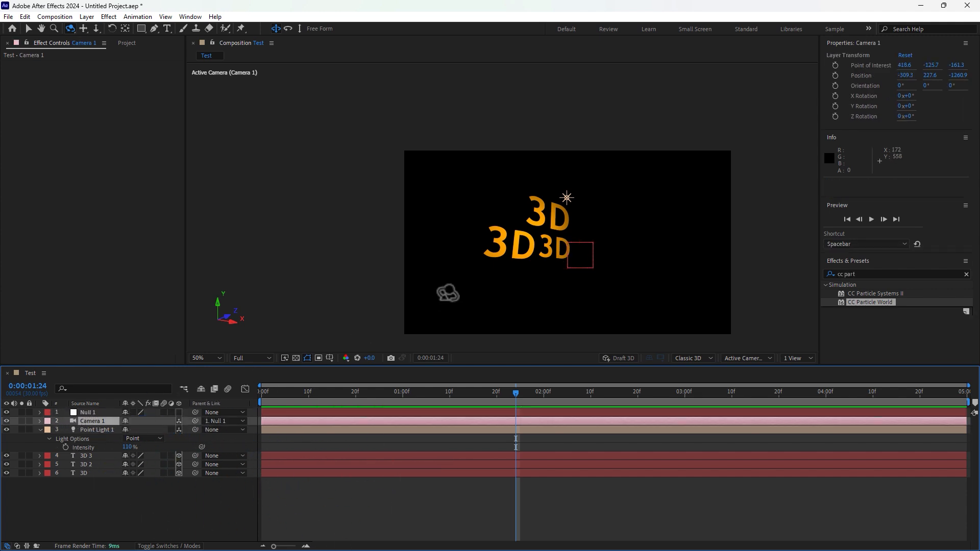
- Move the null object to position 593, 306 beside the texts, and make it a 3D layer
{"action": "key", "text": "period"}
{"action": "key", "text": "period"}
{"action": "key", "text": "v"}
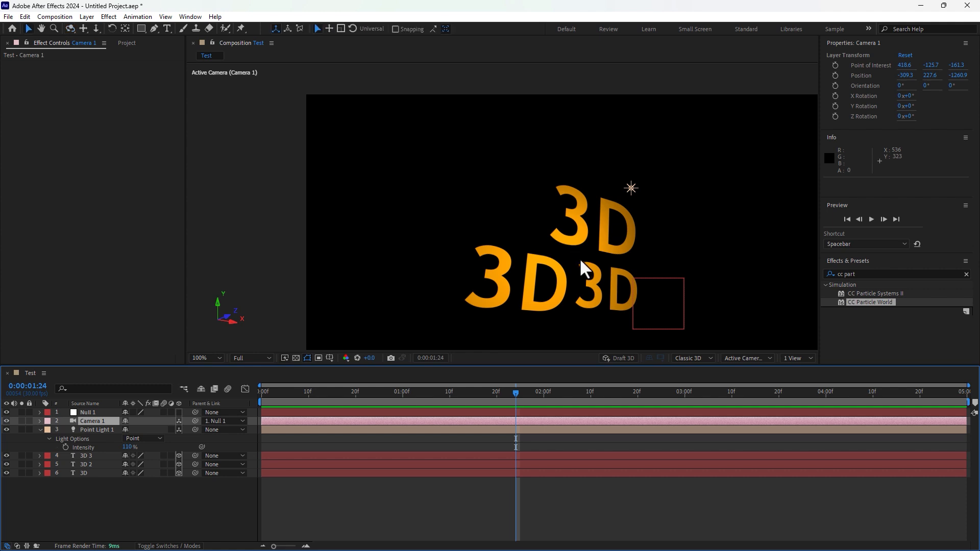
{"action": "left_click_drag", "start_coordinate": [700, 284], "coordinate": [669, 253]}
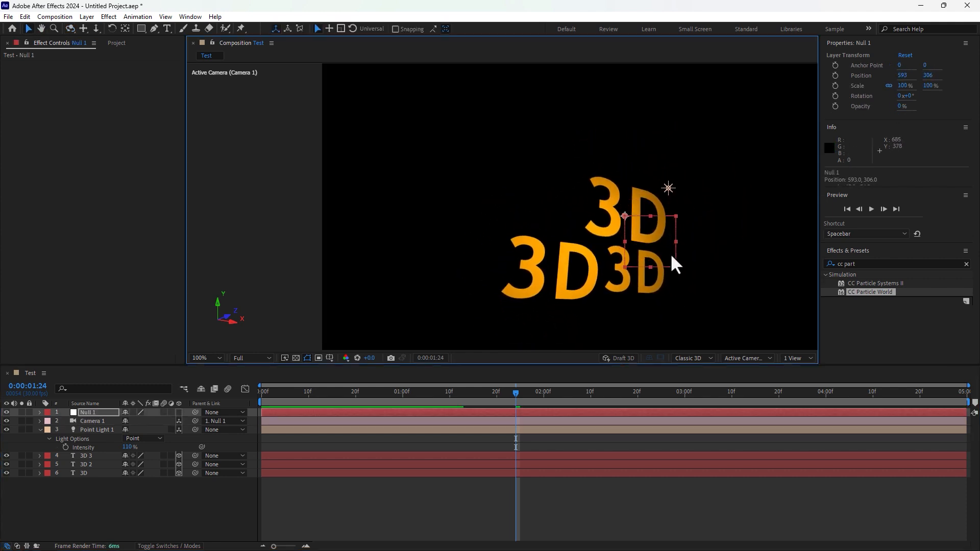
{"action": "left_click", "coordinate": [179, 412]}
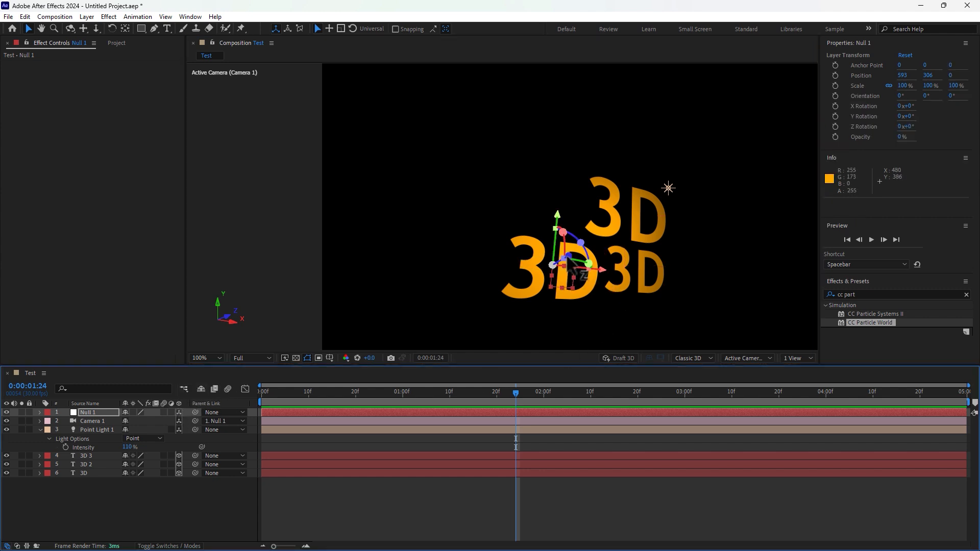
- Try to move the 3D null along its Z axis, and undo the move
{"action": "left_click_drag", "start_coordinate": [566, 254], "coordinate": [546, 279]}
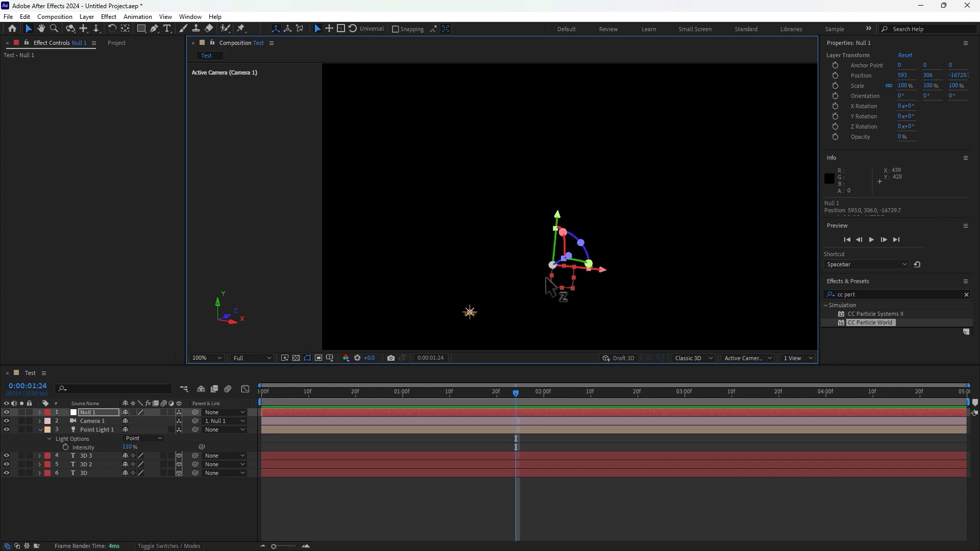
{"action": "key", "text": "ctrl+z"}
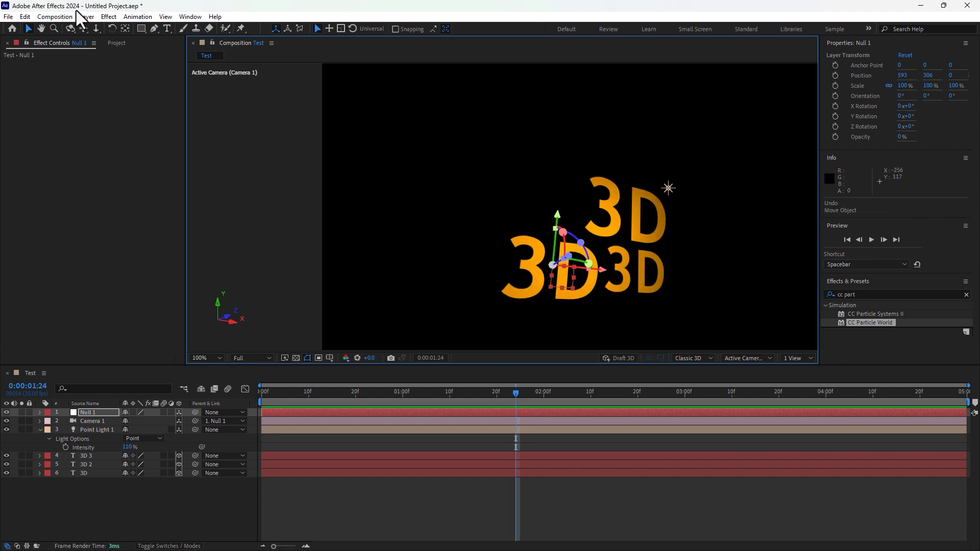
{"action": "left_click", "coordinate": [84, 16]}
{"action": "mouse_move", "coordinate": [102, 28]}
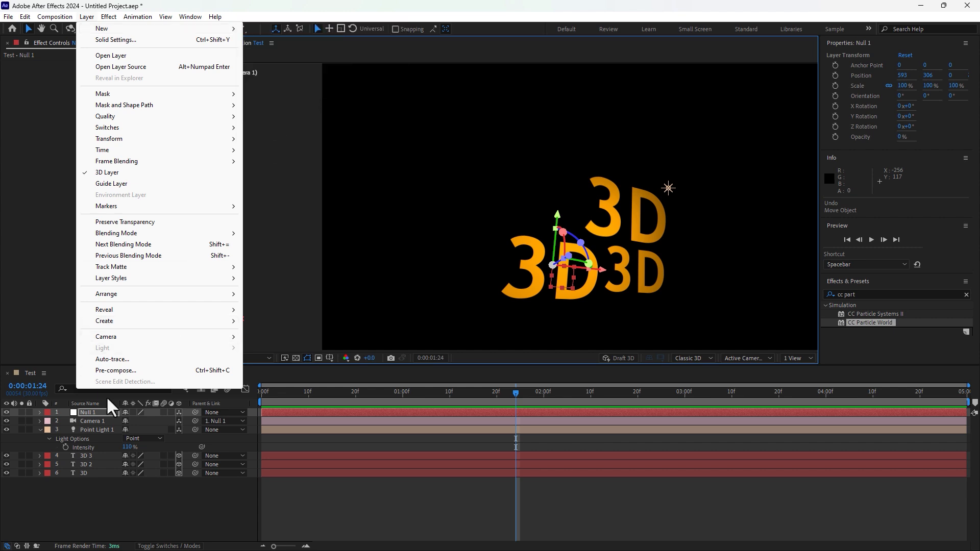
- Delete all the layers from the Test composition
{"action": "left_click_drag", "start_coordinate": [97, 522], "coordinate": [78, 335]}
{"action": "key", "text": "Delete"}
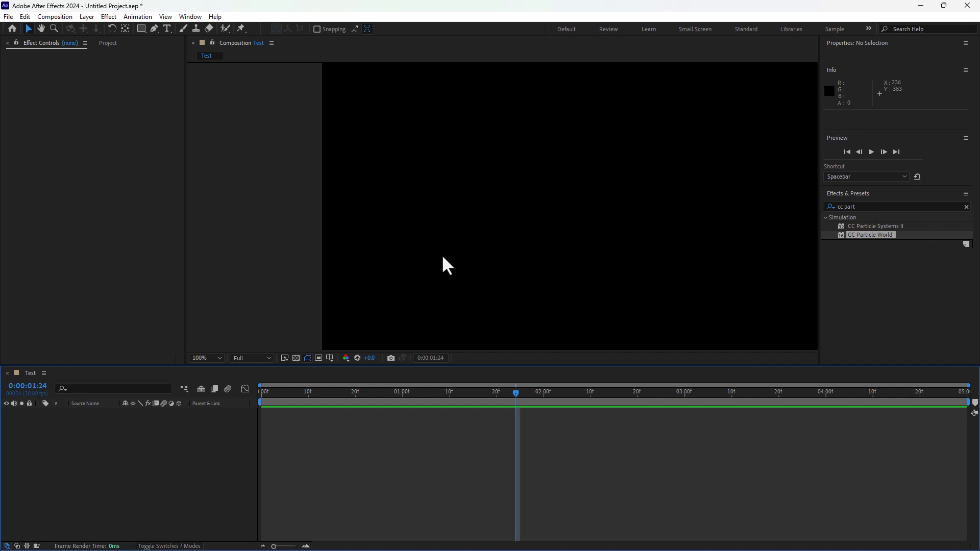
- Create a shape layer and draw a red ellipse about 181 by 176 px on it with the Ellipse tool
{"action": "left_click_drag", "start_coordinate": [447, 266], "coordinate": [368, 224]}
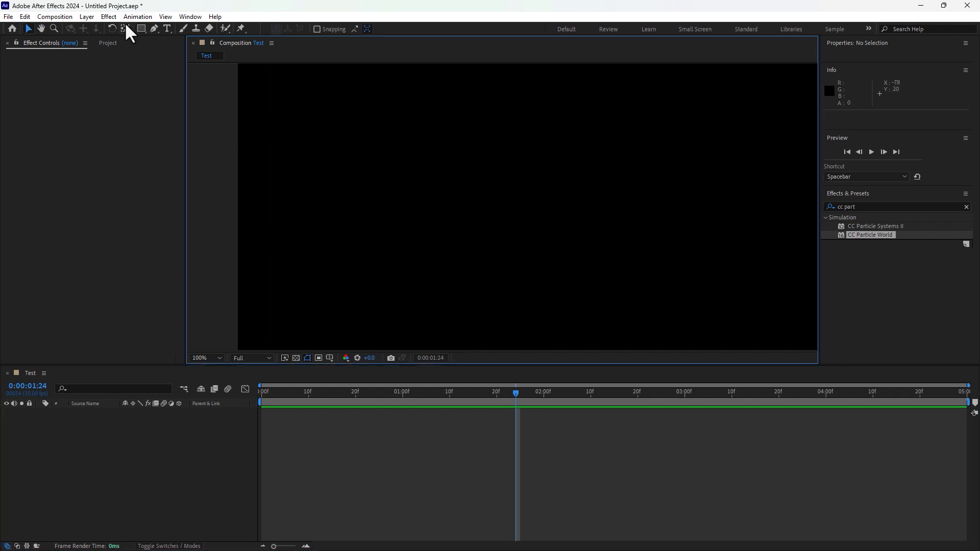
{"action": "left_click", "coordinate": [142, 30]}
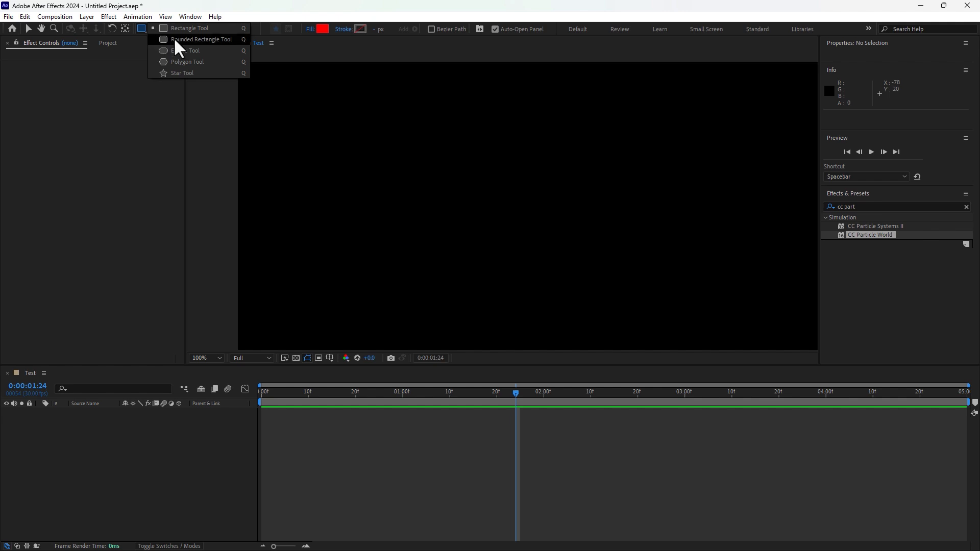
{"action": "left_click", "coordinate": [87, 16]}
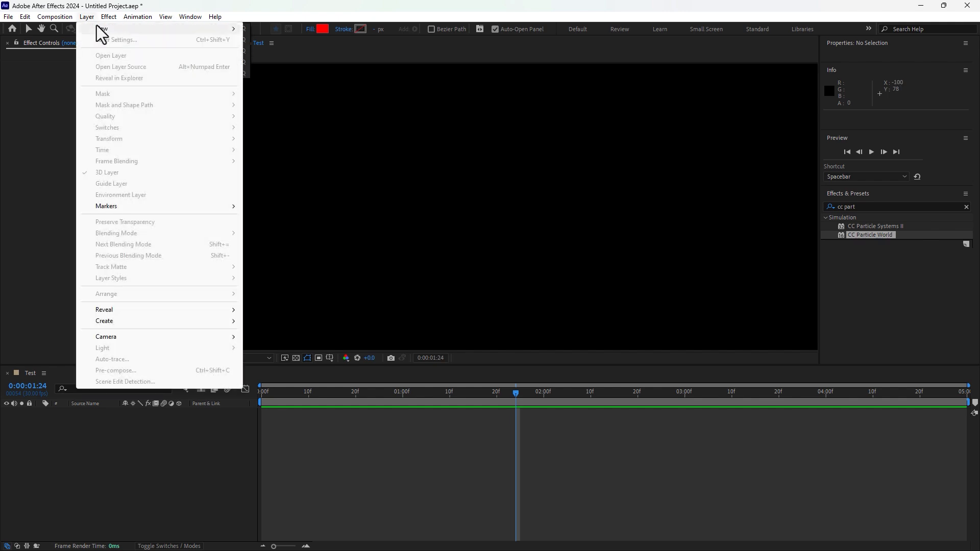
{"action": "mouse_move", "coordinate": [100, 29]}
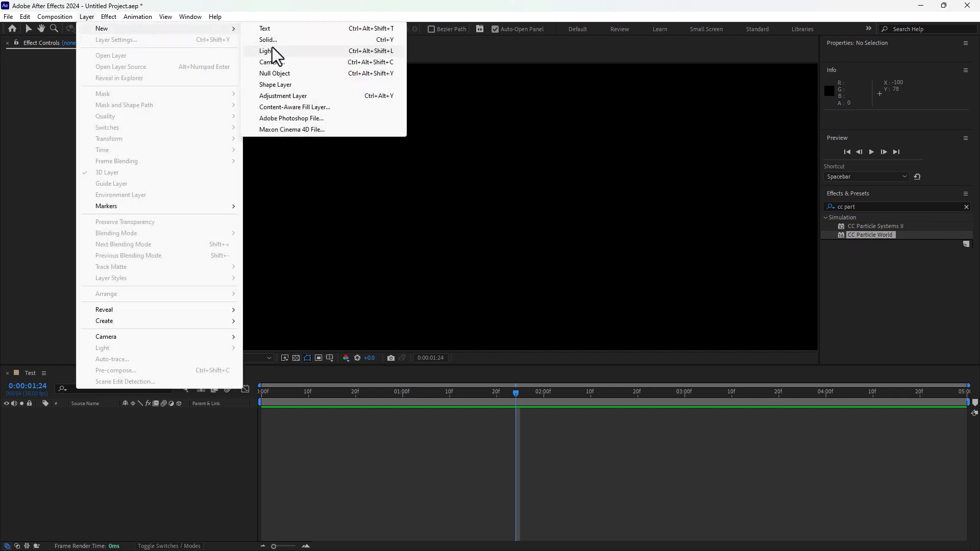
{"action": "left_click", "coordinate": [281, 85]}
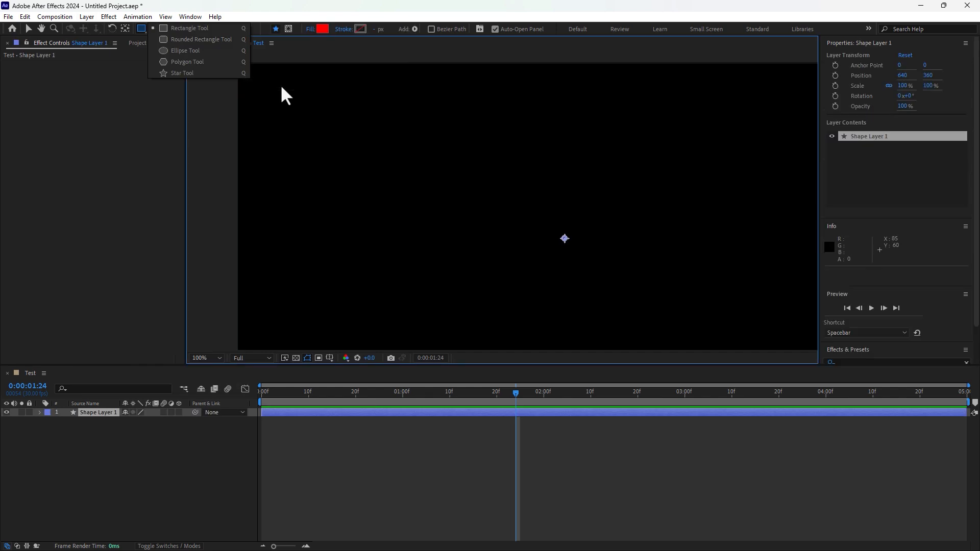
{"action": "left_click", "coordinate": [185, 51]}
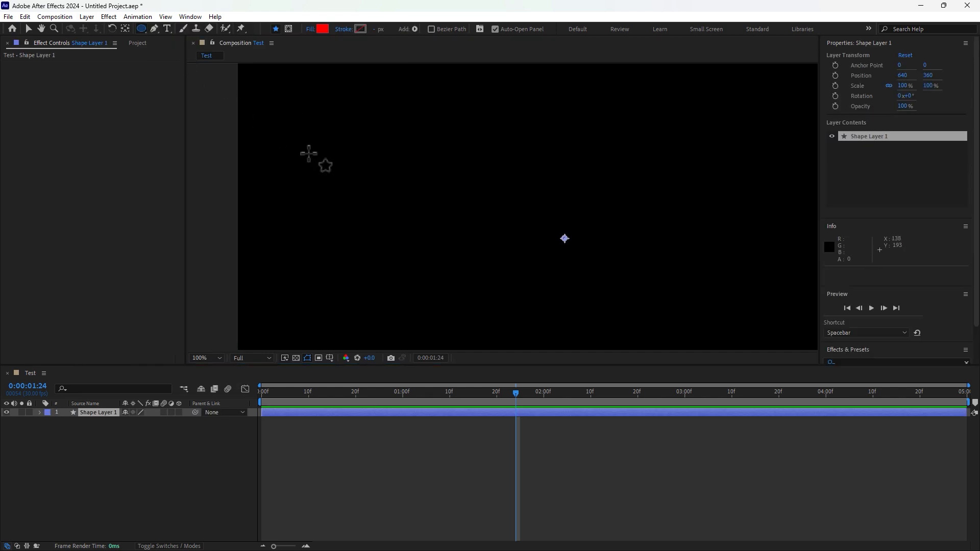
{"action": "mouse_move", "coordinate": [463, 197]}
{"action": "left_mouse_down"}
{"action": "mouse_move", "coordinate": [480, 227]}
{"action": "mouse_move", "coordinate": [556, 286]}
{"action": "left_mouse_up"}
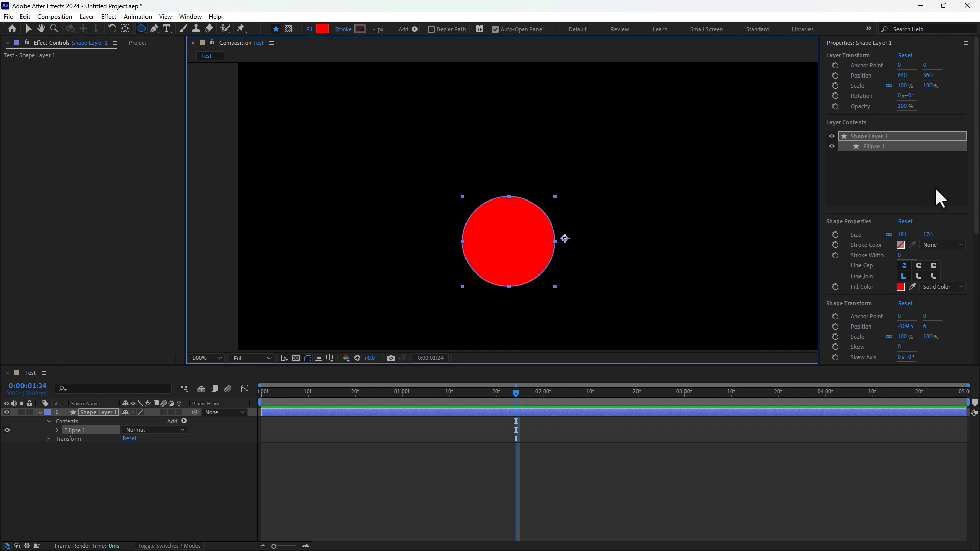
- Draw a red star beside the ellipse, and set its points to 6, inner radius to 66.2 and outer radius to 145.5
{"action": "left_click_drag", "start_coordinate": [973, 169], "coordinate": [976, 232]}
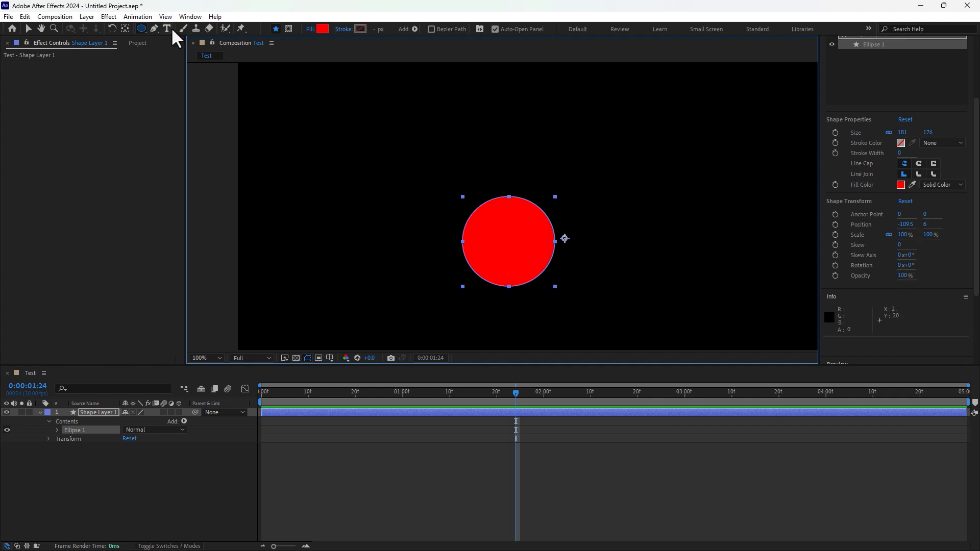
{"action": "left_click", "coordinate": [146, 29]}
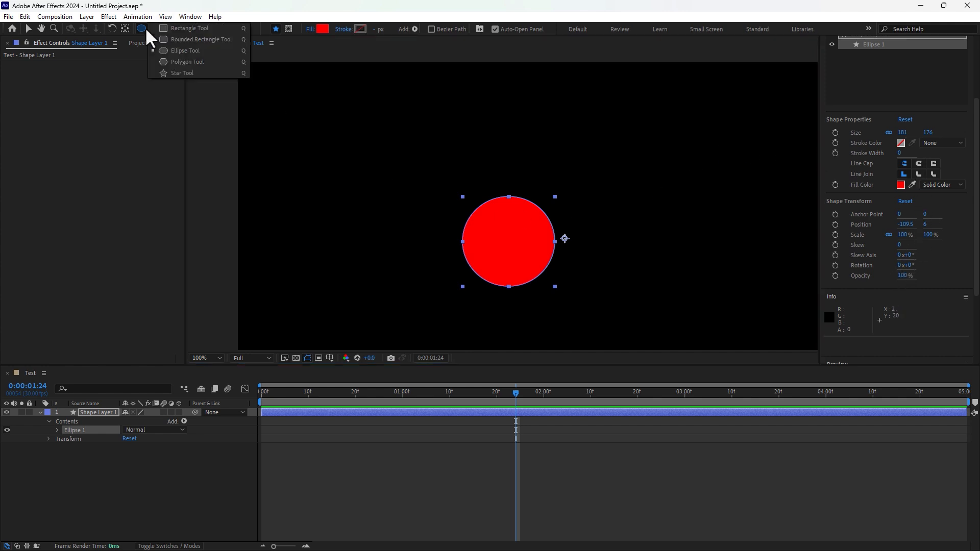
{"action": "left_click", "coordinate": [174, 73]}
{"action": "left_click_drag", "start_coordinate": [329, 204], "coordinate": [363, 251]}
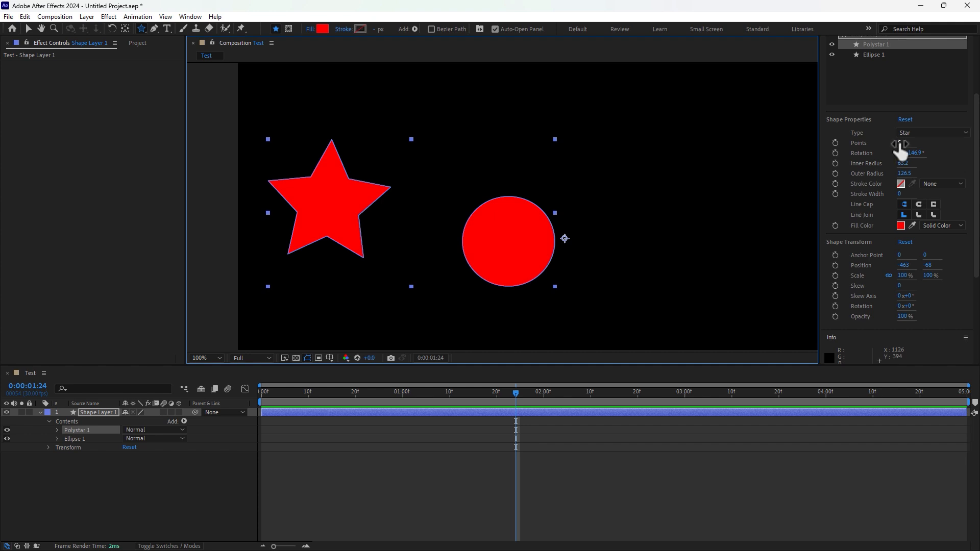
{"action": "left_click_drag", "start_coordinate": [901, 150], "coordinate": [916, 176]}
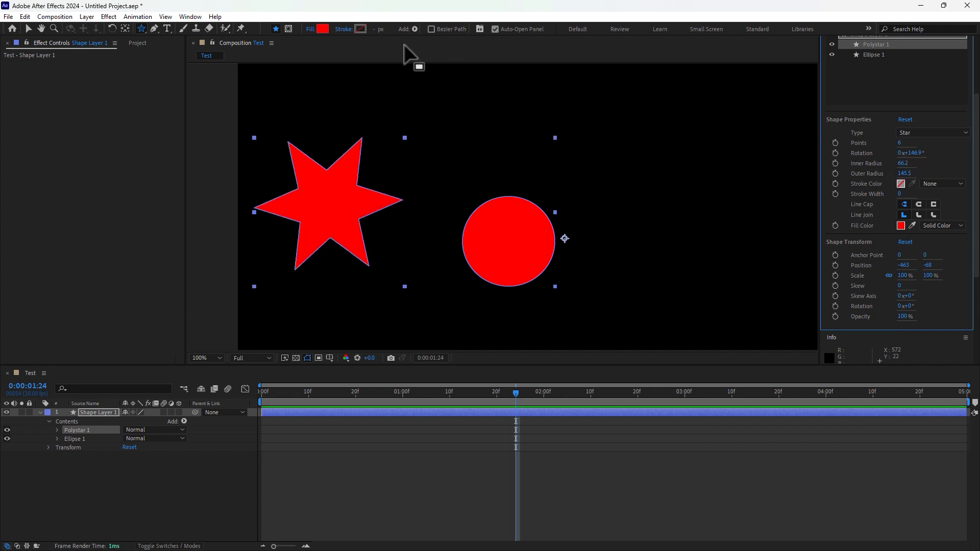
- Delete the shape layer with the star and the ellipse
{"action": "left_click", "coordinate": [96, 464]}
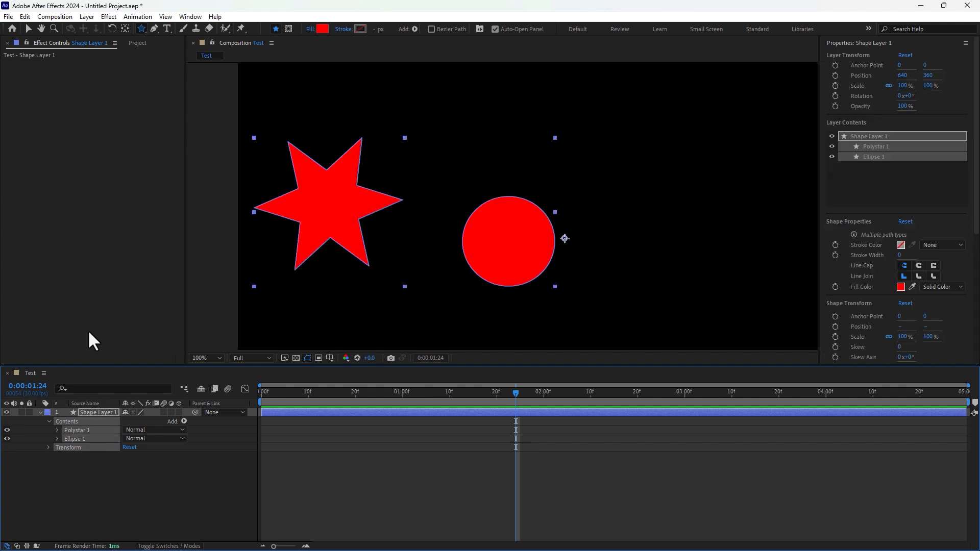
{"action": "key", "text": "Delete"}
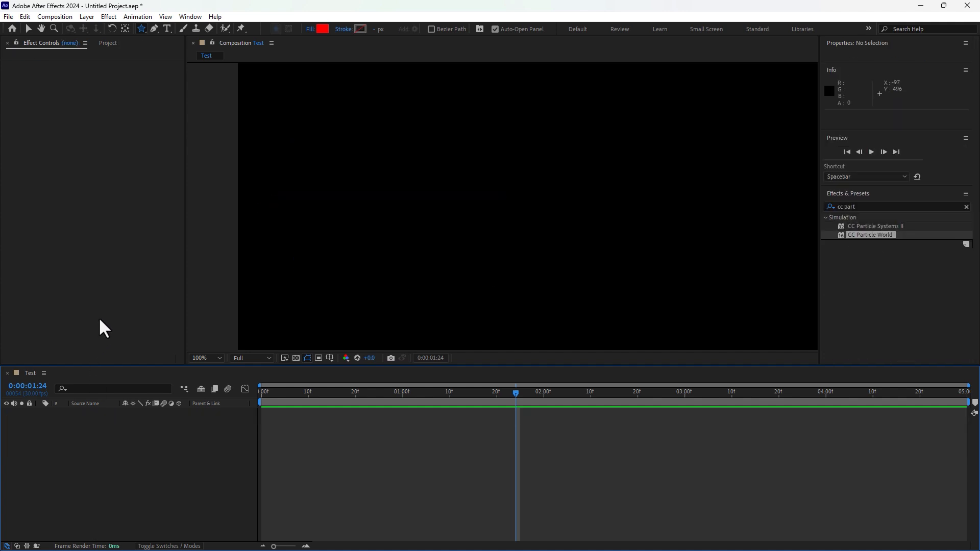
- Create a 1280 x 720 px royal blue solid, and draw a large five-pointed star mask on it
{"action": "key", "text": "ctrl+y"}
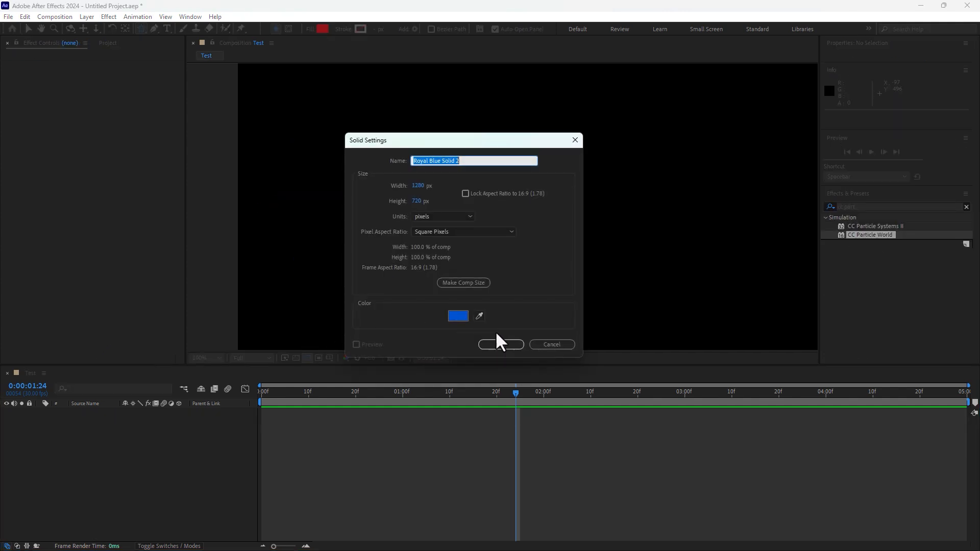
{"action": "left_click", "coordinate": [506, 343]}
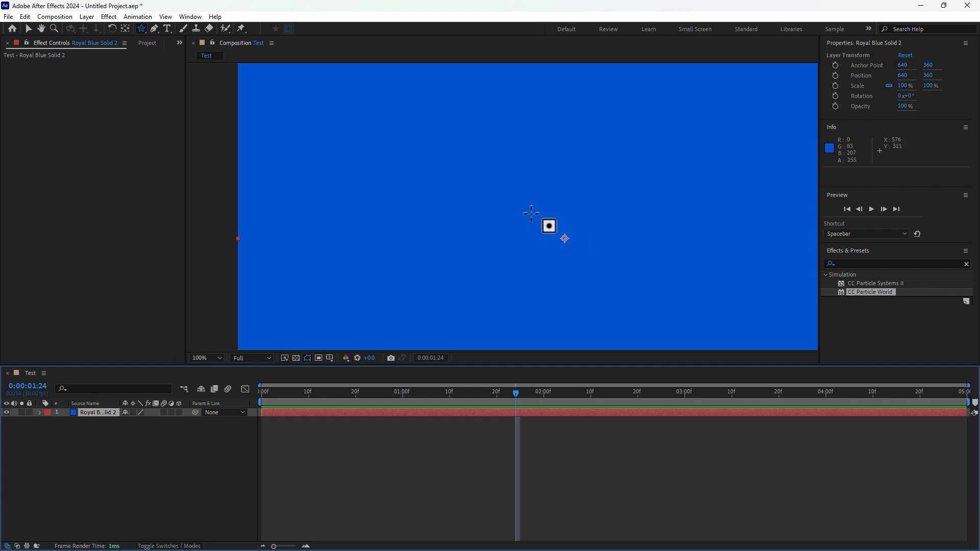
{"action": "left_click_drag", "start_coordinate": [532, 213], "coordinate": [595, 303]}
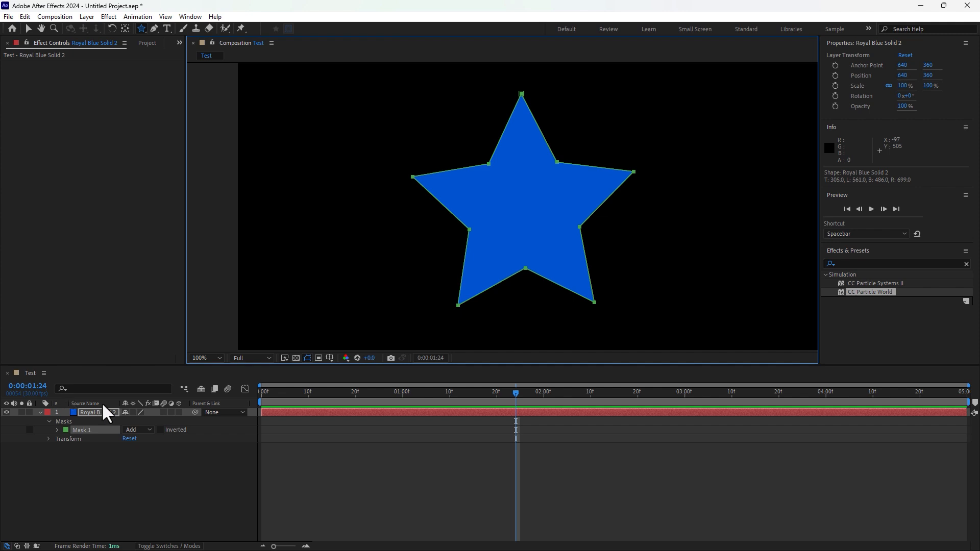
- Move the masked solid to position 649, 344, and pull the star mask's upper-left inner vertex across to its lower right
{"action": "left_click", "coordinate": [97, 412]}
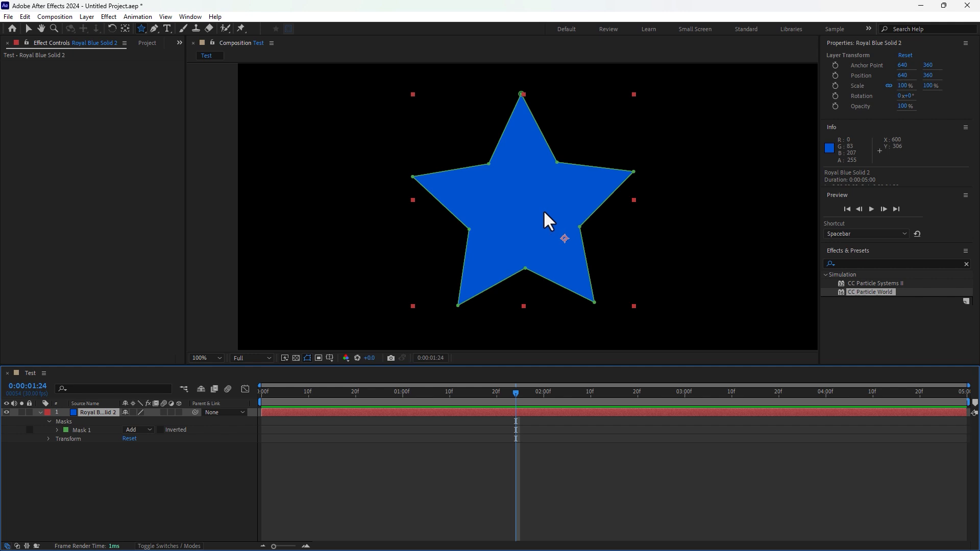
{"action": "key", "text": "v"}
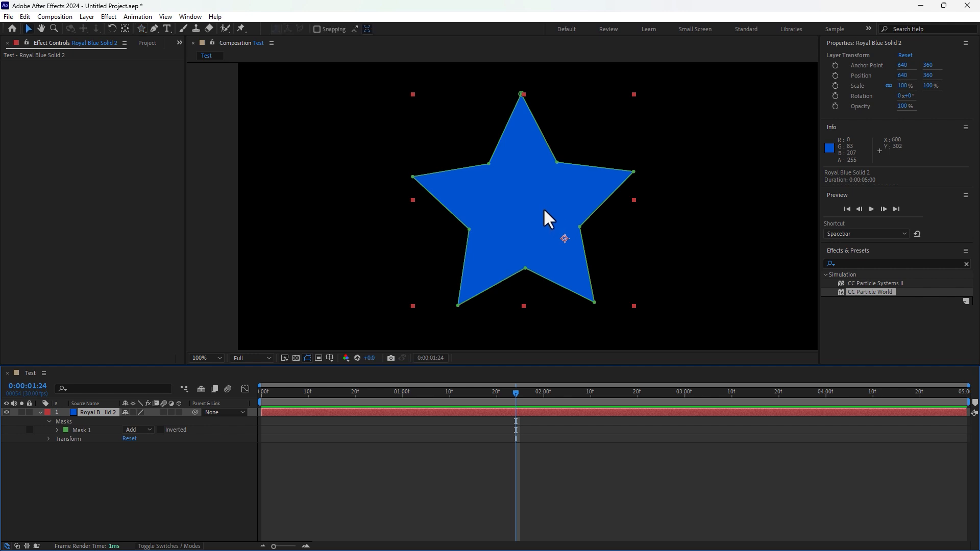
{"action": "left_click_drag", "start_coordinate": [476, 147], "coordinate": [582, 272]}
{"action": "left_click", "coordinate": [492, 155]}
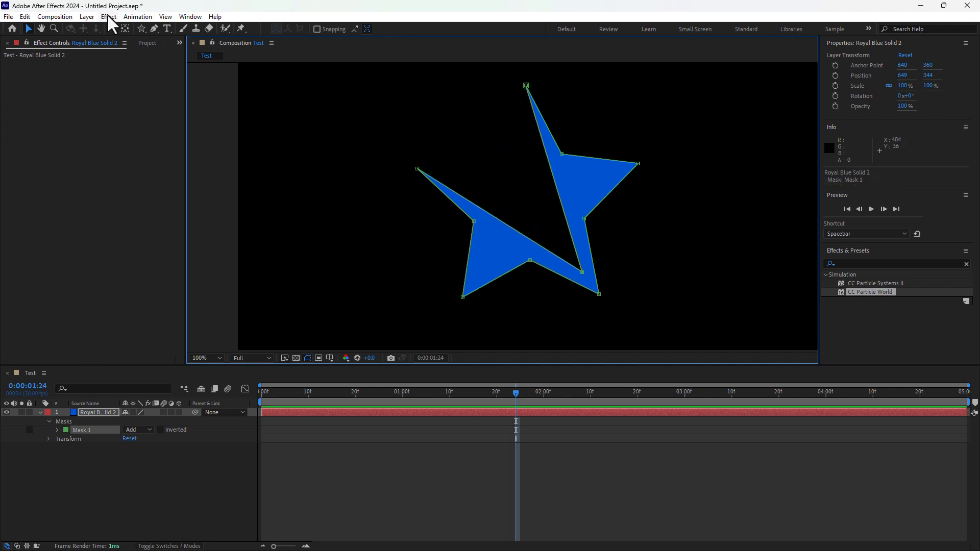
{"action": "left_click", "coordinate": [86, 17]}
{"action": "mouse_move", "coordinate": [103, 30]}
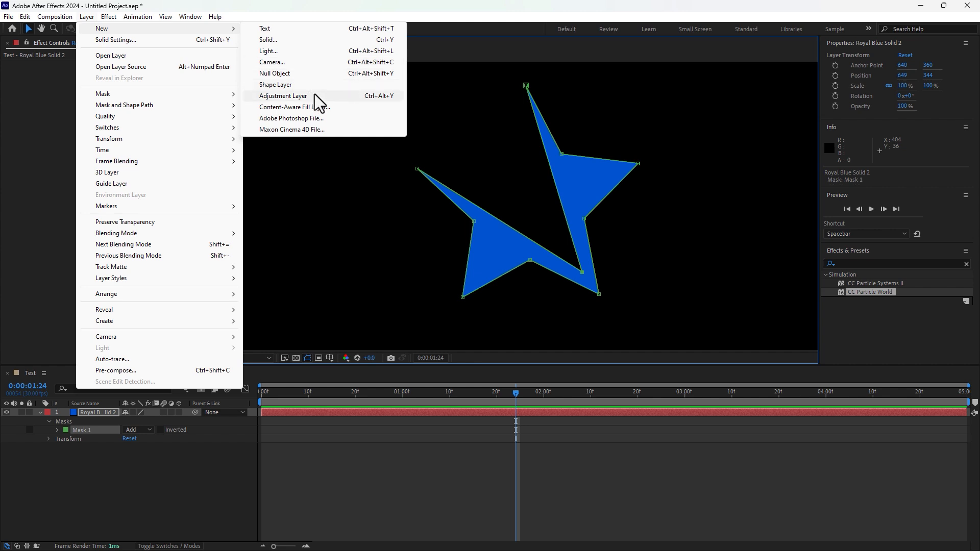
{"action": "left_click", "coordinate": [539, 4]}
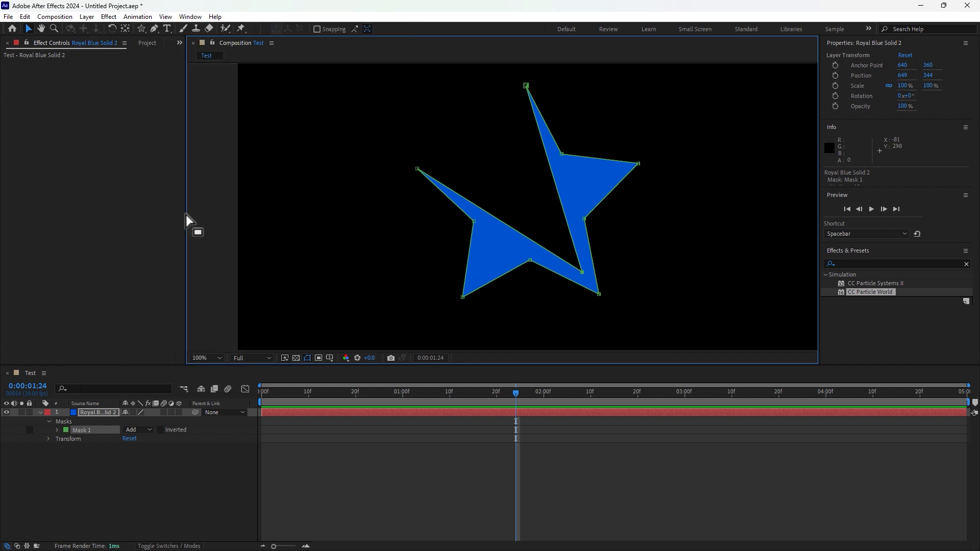
- Delete the royal blue solid with the star mask from the composition
{"action": "left_click", "coordinate": [147, 43]}
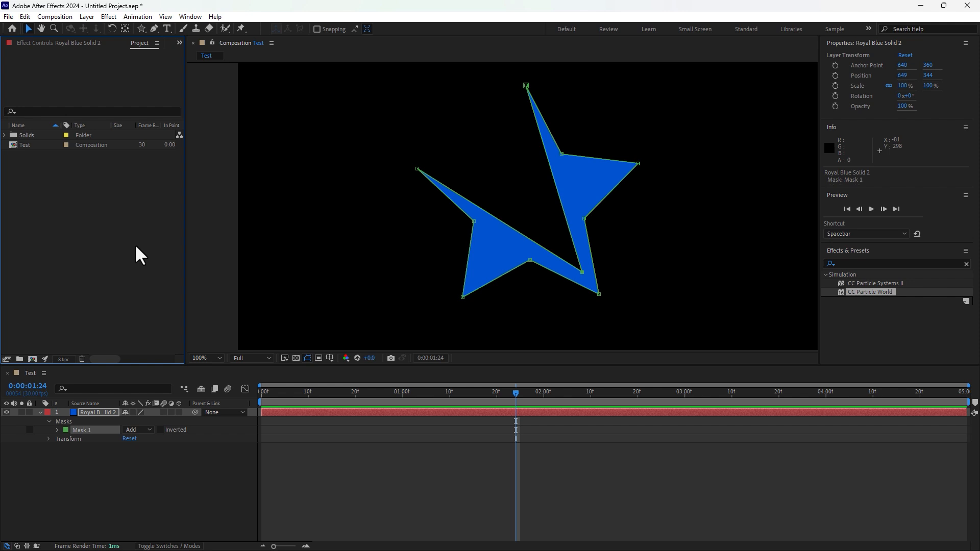
{"action": "left_click", "coordinate": [149, 469]}
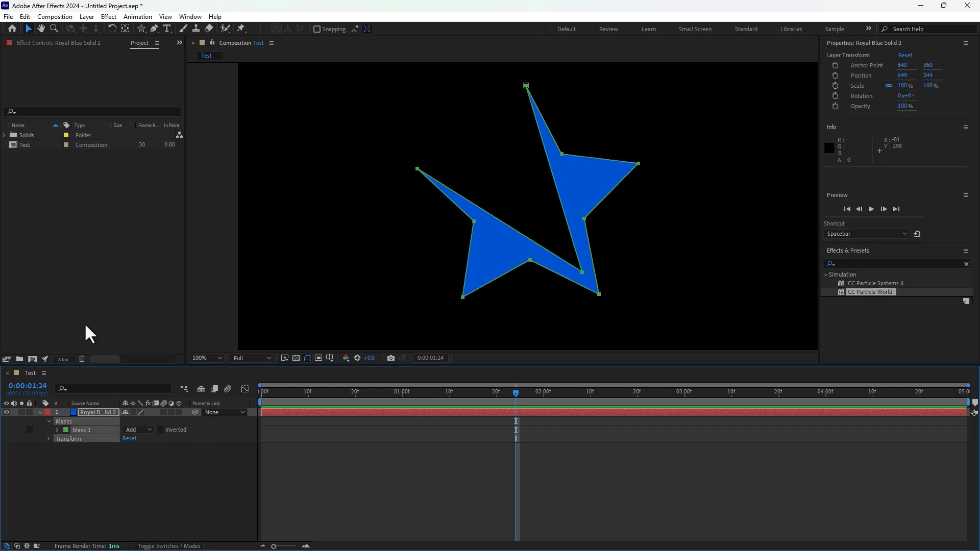
{"action": "key", "text": "Delete"}
{"action": "key", "text": "Delete"}
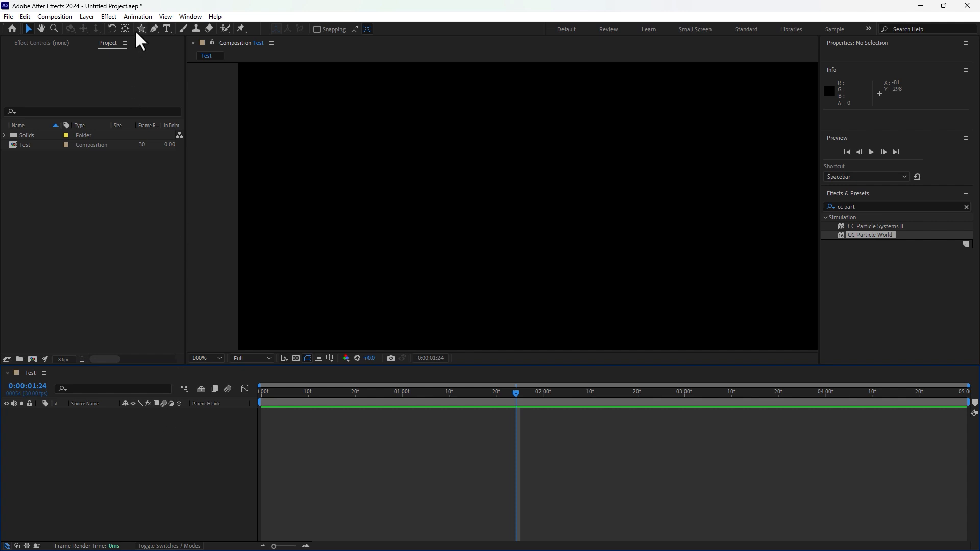
- Add a text layer reading REFLECTION, and shift and shrink it to 116 px so the whole word fits the frame
{"action": "left_click", "coordinate": [167, 29]}
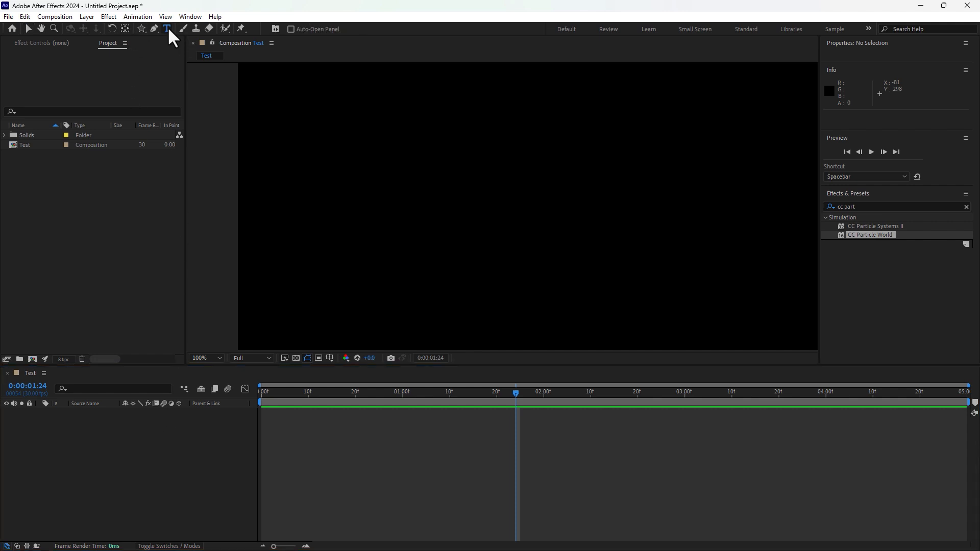
{"action": "left_click", "coordinate": [483, 210]}
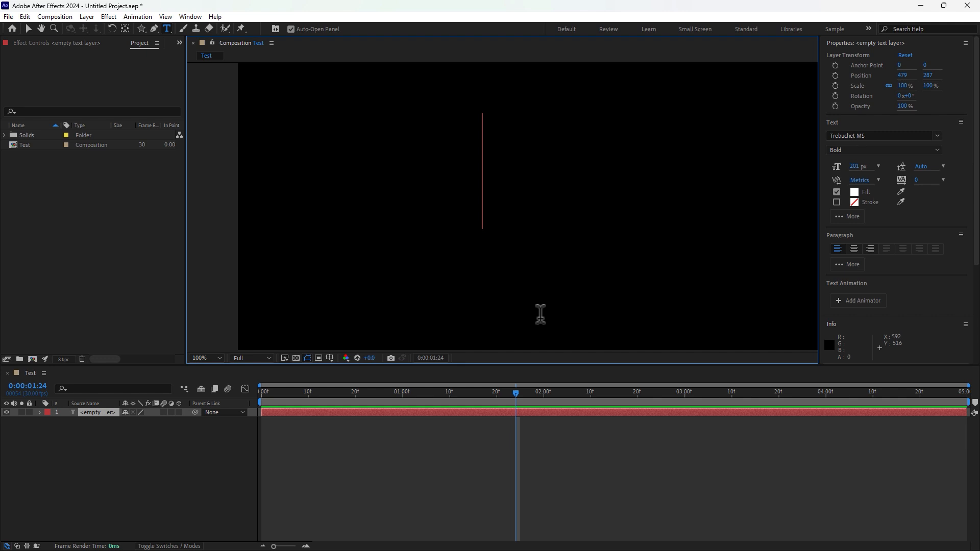
{"action": "type", "text": "R"}
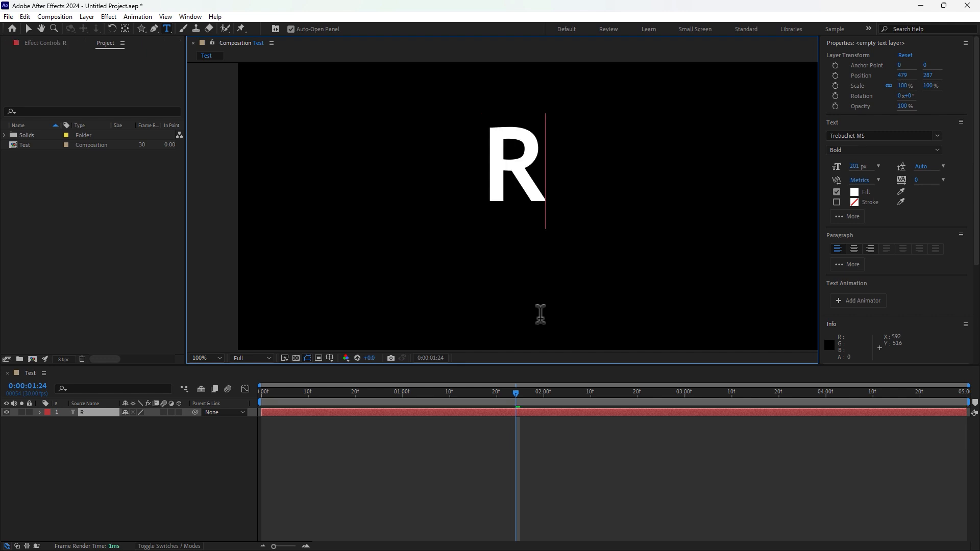
{"action": "type", "text": "EF"}
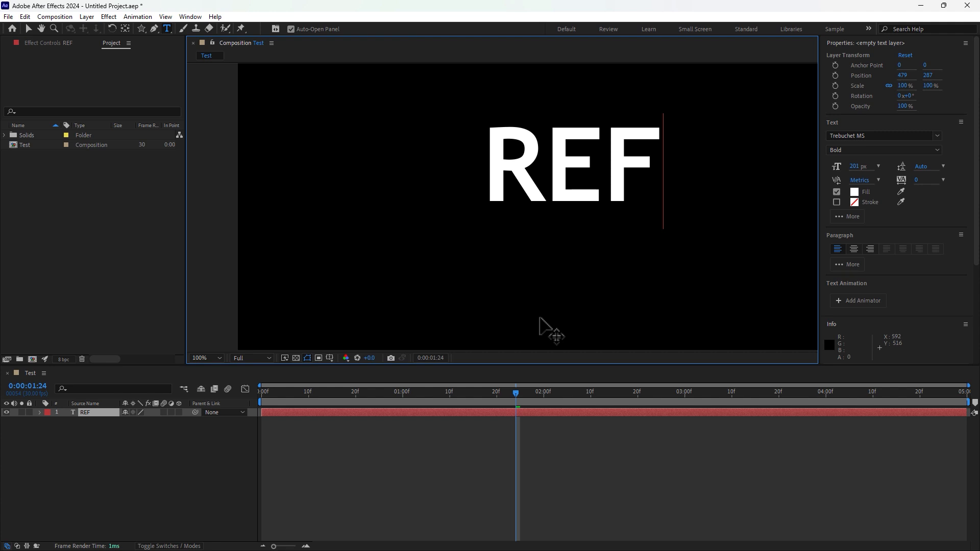
{"action": "type", "text": "LECT"}
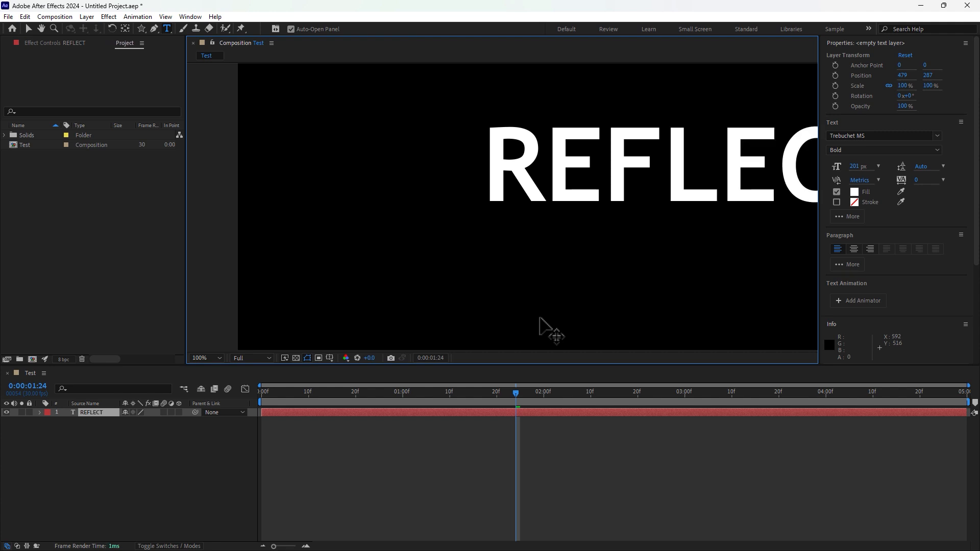
{"action": "type", "text": "ION"}
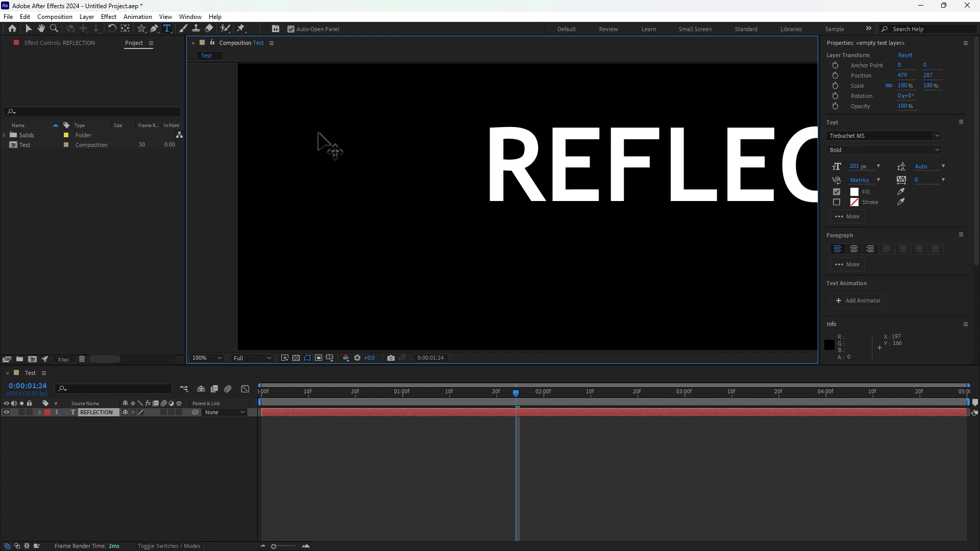
{"action": "left_click", "coordinate": [28, 29]}
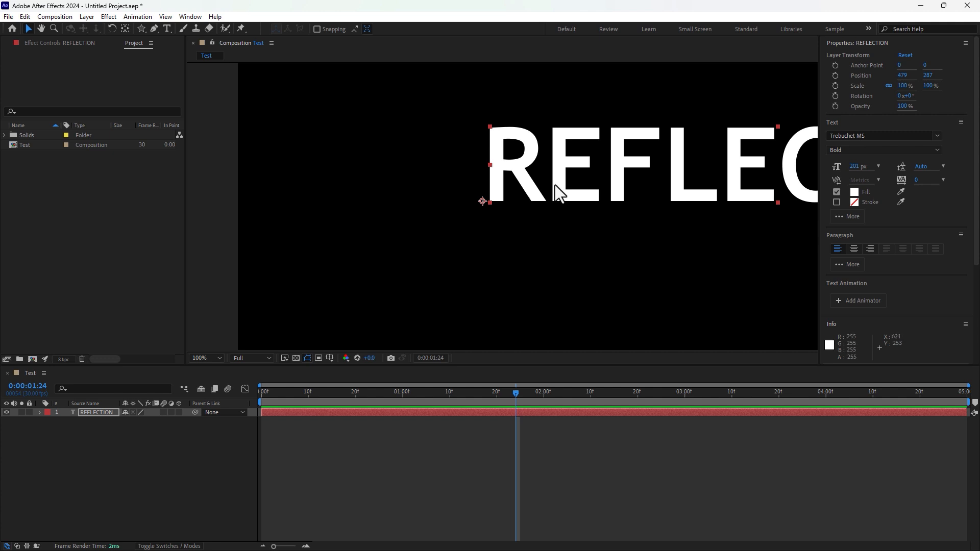
{"action": "left_click_drag", "start_coordinate": [572, 194], "coordinate": [434, 202]}
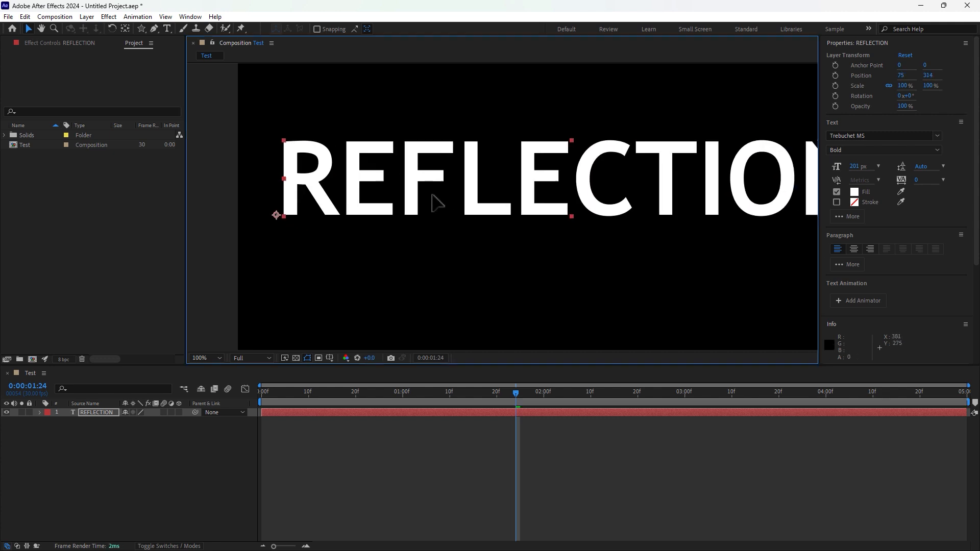
{"action": "left_click_drag", "start_coordinate": [857, 174], "coordinate": [810, 164]}
- Fill the REFLECTION text with bright blue (RGB 0, 48, 255) and move it to position 208, 285
{"action": "left_click", "coordinate": [855, 193]}
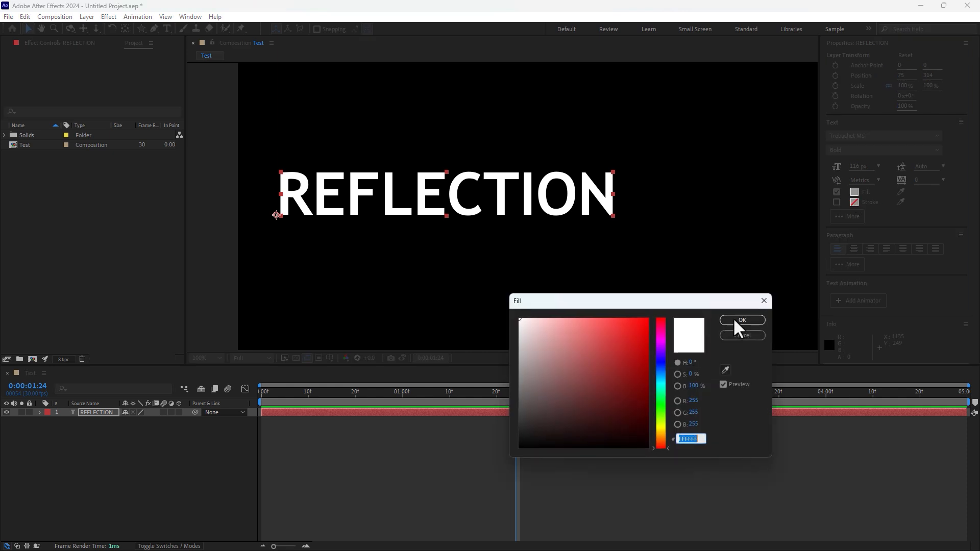
{"action": "left_click", "coordinate": [661, 365]}
{"action": "left_click", "coordinate": [649, 388]}
{"action": "left_click_drag", "start_coordinate": [648, 388], "coordinate": [647, 321]}
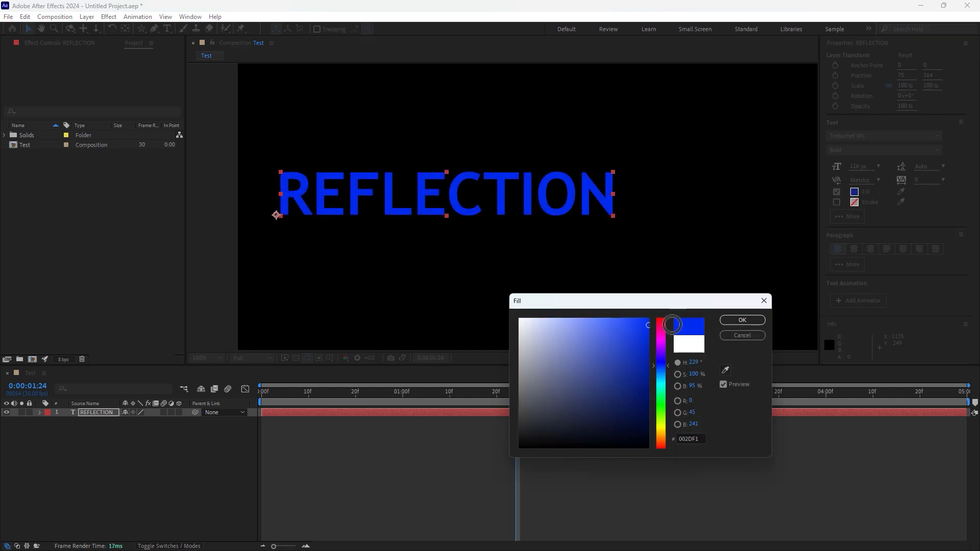
{"action": "left_click", "coordinate": [742, 320]}
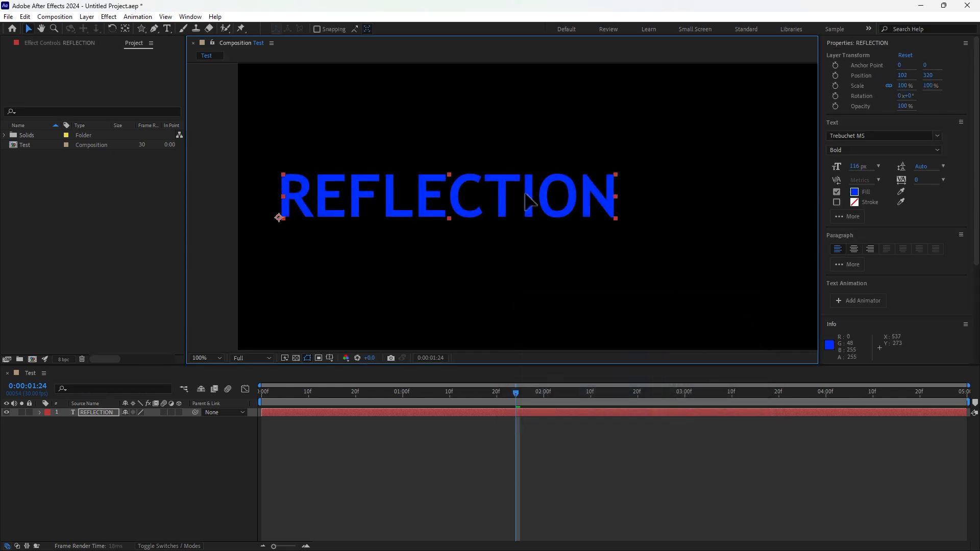
{"action": "left_click_drag", "start_coordinate": [519, 191], "coordinate": [587, 176]}
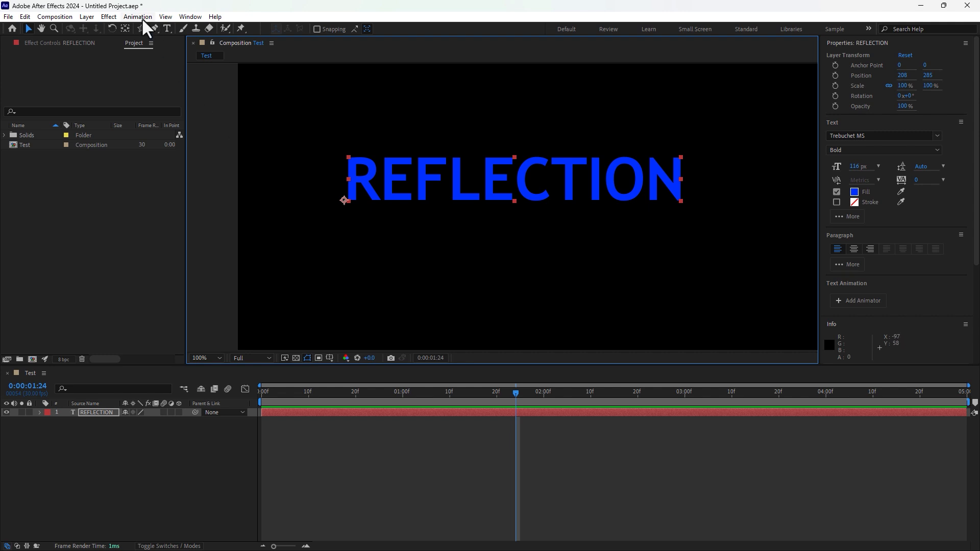
- Create a composition-sized solid in gray, colour 616161
{"action": "left_click", "coordinate": [90, 17]}
{"action": "mouse_move", "coordinate": [104, 29]}
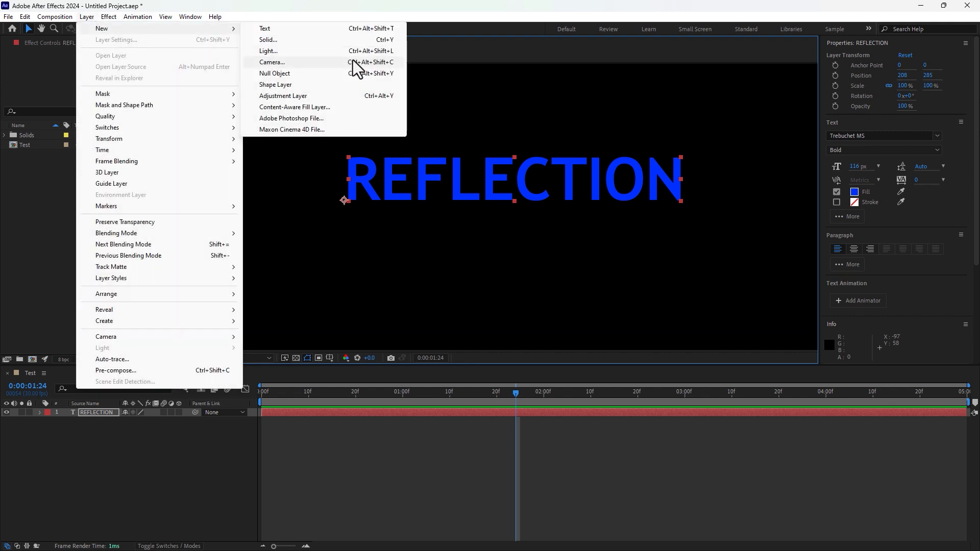
{"action": "left_click", "coordinate": [304, 41]}
{"action": "left_click", "coordinate": [465, 315]}
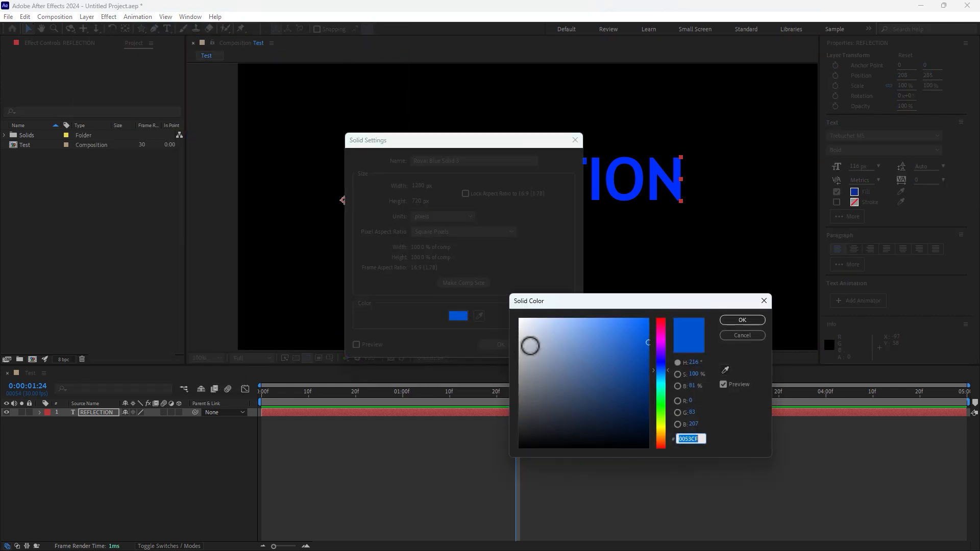
{"action": "left_click_drag", "start_coordinate": [528, 346], "coordinate": [504, 399]}
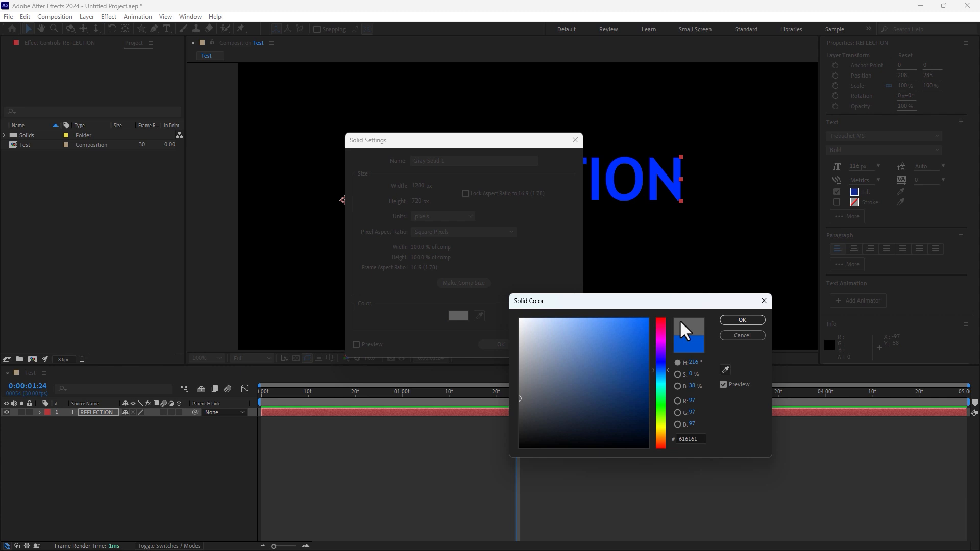
{"action": "left_click", "coordinate": [735, 321]}
{"action": "left_click", "coordinate": [510, 346]}
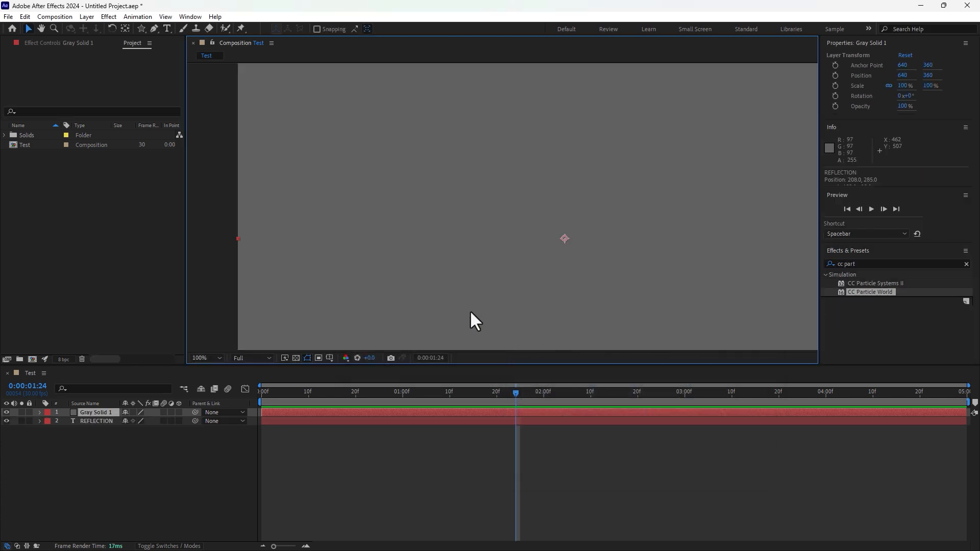
- Make the gray solid and the REFLECTION text 3D layers, and place the solid below the text in the layer order
{"action": "left_click", "coordinate": [179, 412]}
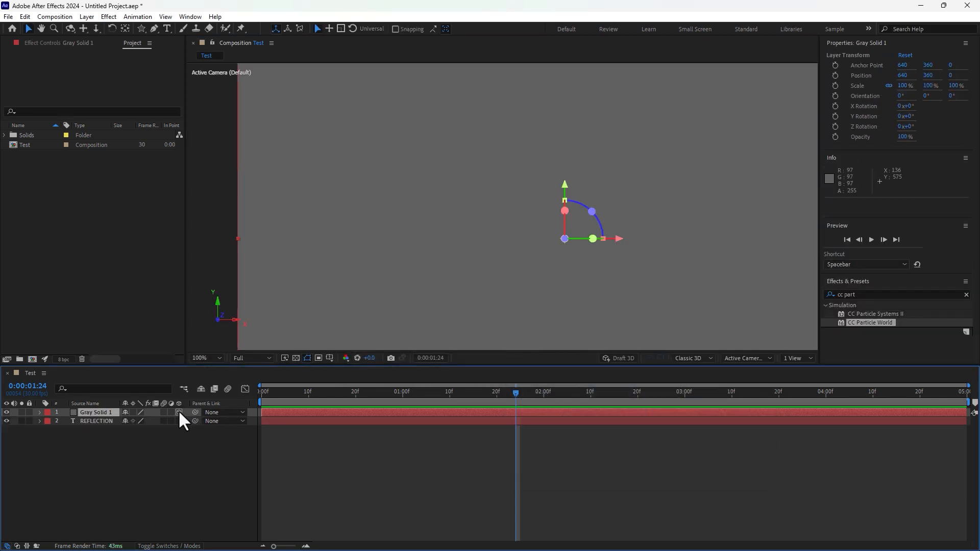
{"action": "left_click", "coordinate": [113, 420]}
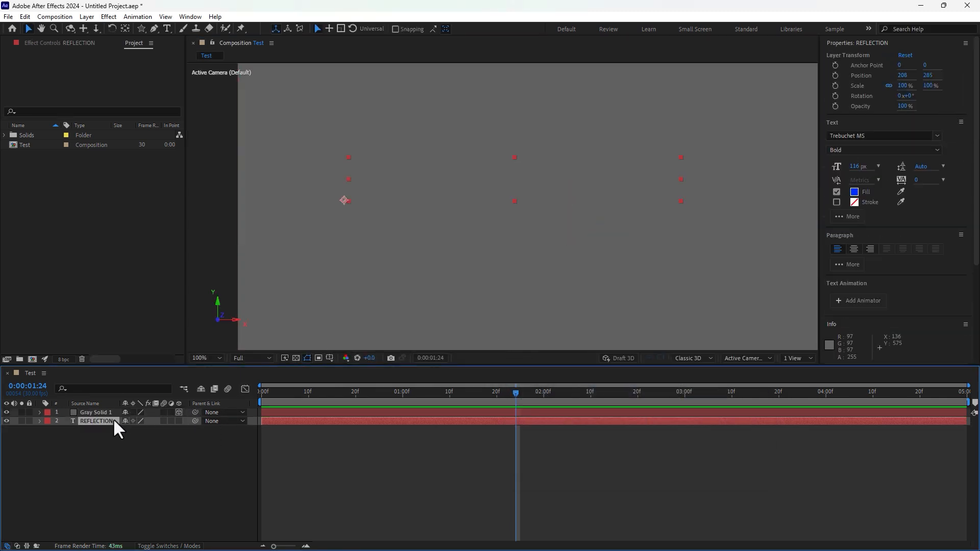
{"action": "left_click", "coordinate": [179, 421]}
{"action": "mouse_move", "coordinate": [107, 414]}
{"action": "left_mouse_down"}
{"action": "mouse_move", "coordinate": [102, 436]}
{"action": "mouse_move", "coordinate": [104, 421]}
{"action": "left_mouse_up"}
- Rotate the gray solid about its X axis into a low, flat floor, and move the REFLECTION text down onto it at position 247, 462
{"action": "key", "text": "w"}
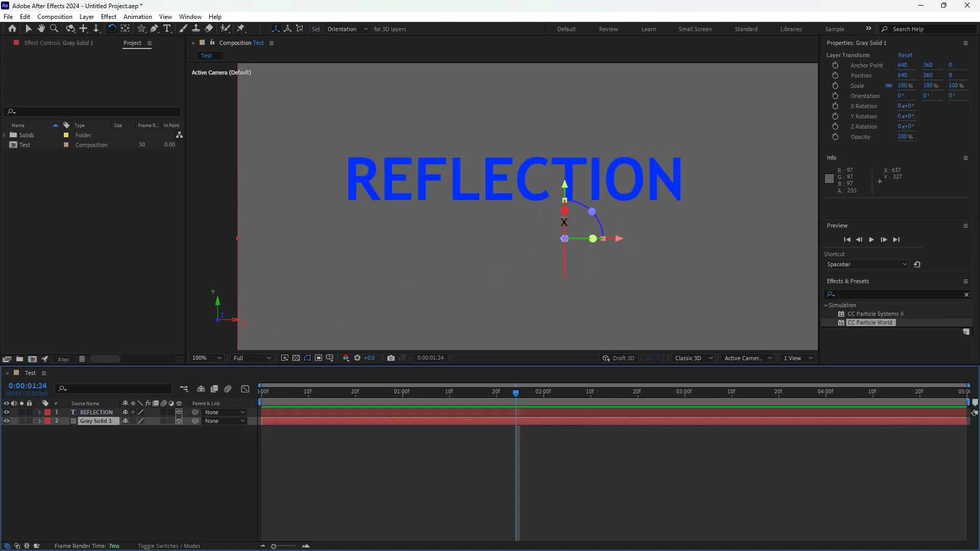
{"action": "mouse_move", "coordinate": [565, 215]}
{"action": "left_mouse_down"}
{"action": "mouse_move", "coordinate": [574, 183]}
{"action": "mouse_move", "coordinate": [572, 232]}
{"action": "left_mouse_up"}
{"action": "key", "text": "v"}
{"action": "left_click_drag", "start_coordinate": [562, 303], "coordinate": [545, 336]}
{"action": "left_click", "coordinate": [533, 165]}
{"action": "left_click_drag", "start_coordinate": [547, 170], "coordinate": [548, 254]}
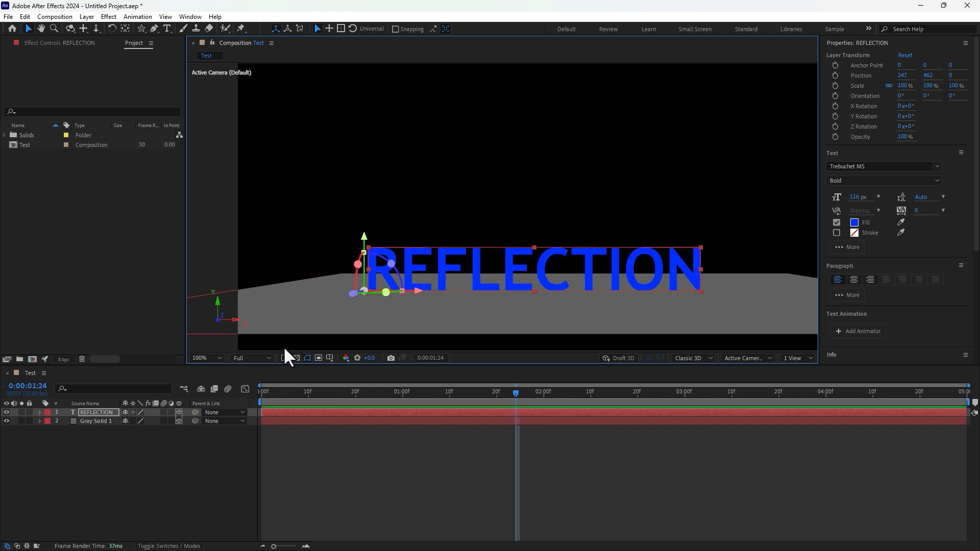
- Duplicate the REFLECTION text layer and flip the copy vertically
{"action": "left_click", "coordinate": [101, 412]}
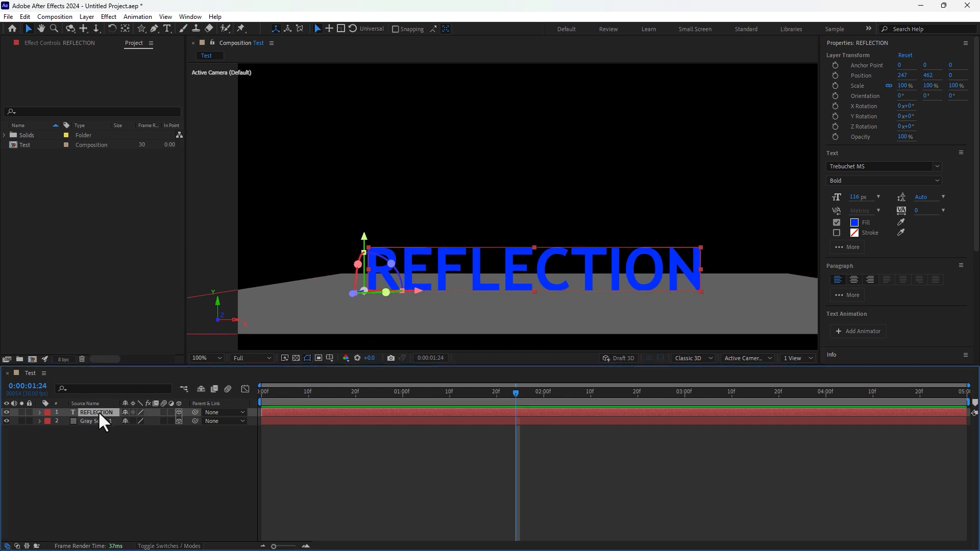
{"action": "key", "text": "ctrl+d"}
{"action": "key", "text": "w"}
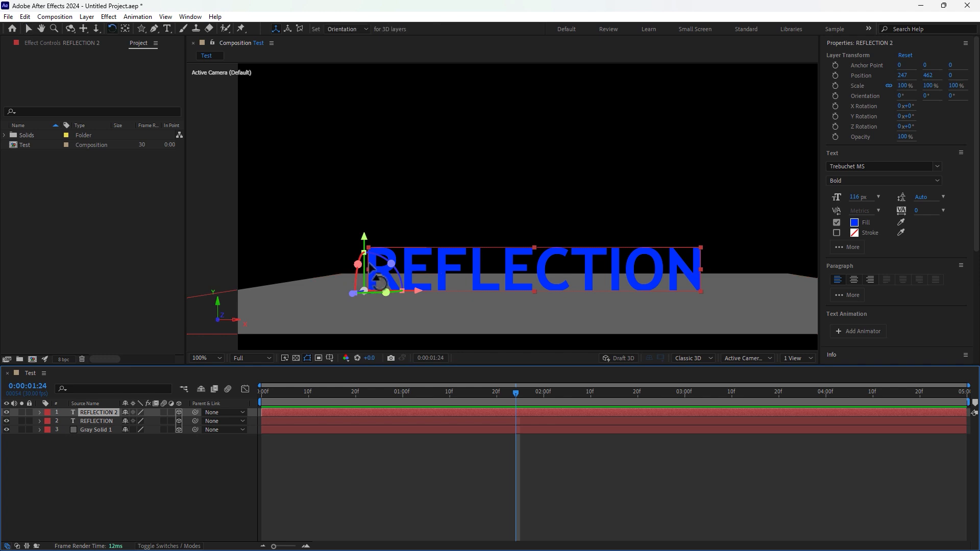
{"action": "right_click", "coordinate": [407, 266]}
{"action": "mouse_move", "coordinate": [442, 279]}
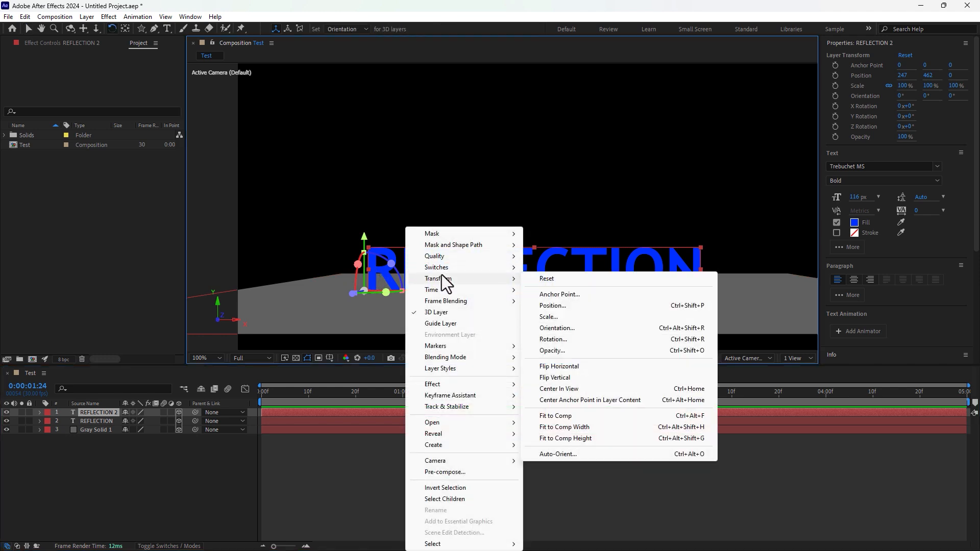
{"action": "left_click", "coordinate": [563, 381]}
{"action": "key", "text": "v"}
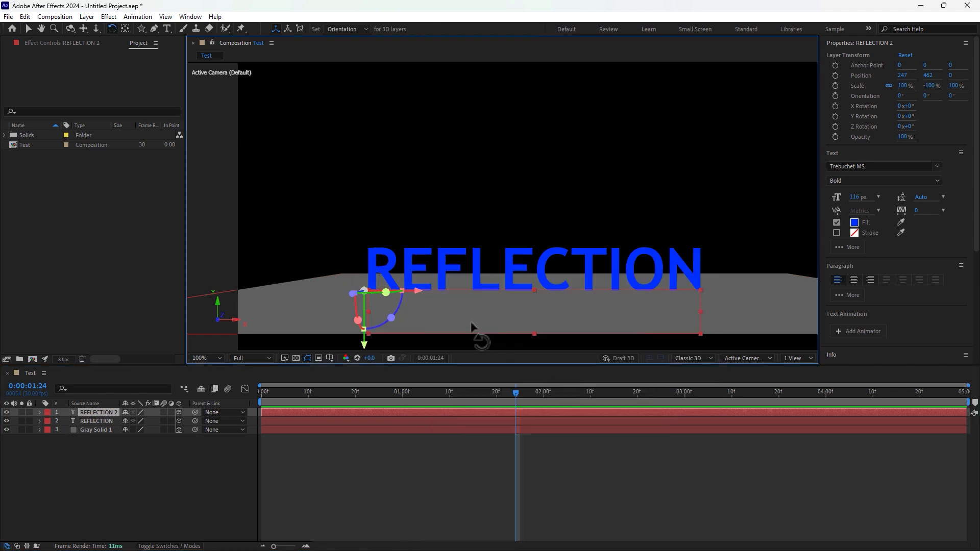
- Create a two-node camera with the 24mm preset
{"action": "right_click", "coordinate": [148, 499]}
{"action": "mouse_move", "coordinate": [184, 372]}
{"action": "left_click", "coordinate": [327, 422]}
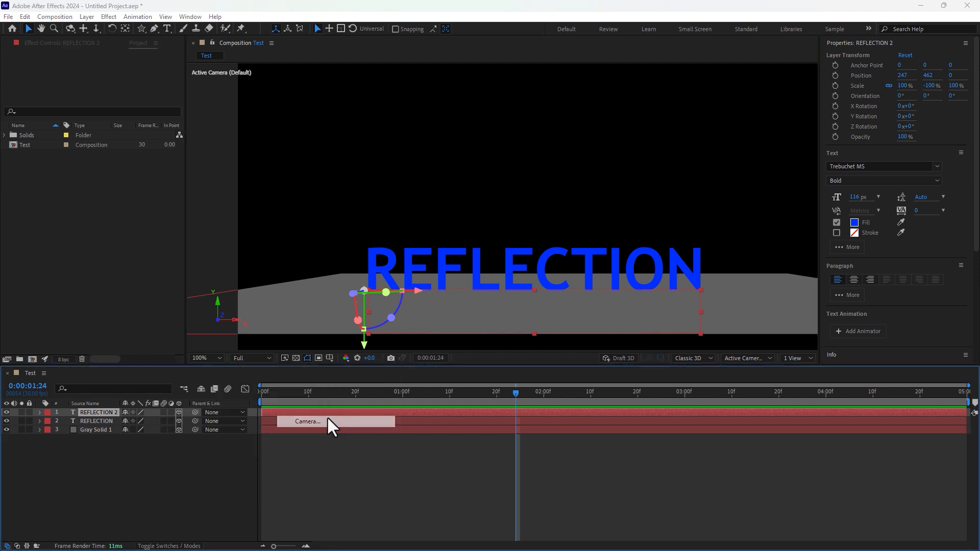
{"action": "left_click", "coordinate": [256, 238]}
{"action": "left_click", "coordinate": [240, 286]}
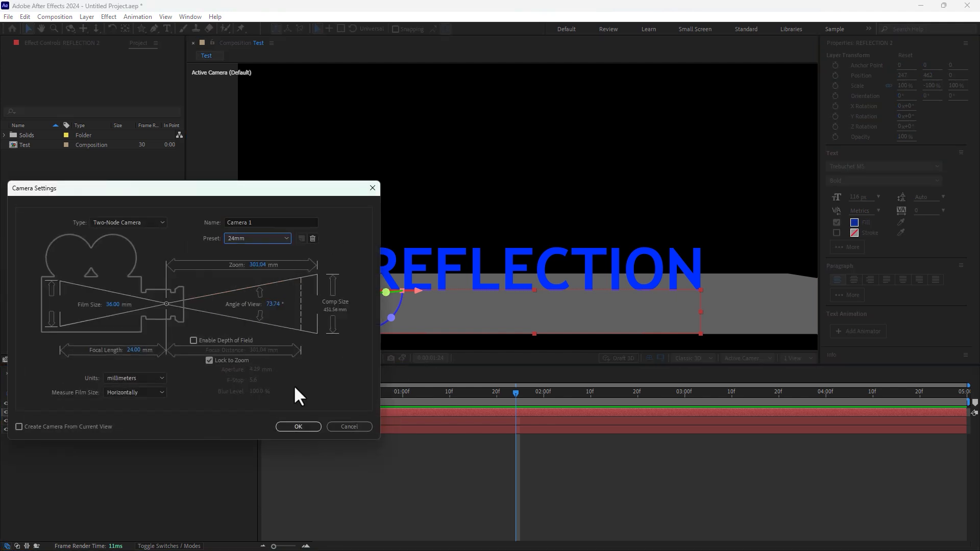
{"action": "left_click", "coordinate": [306, 428]}
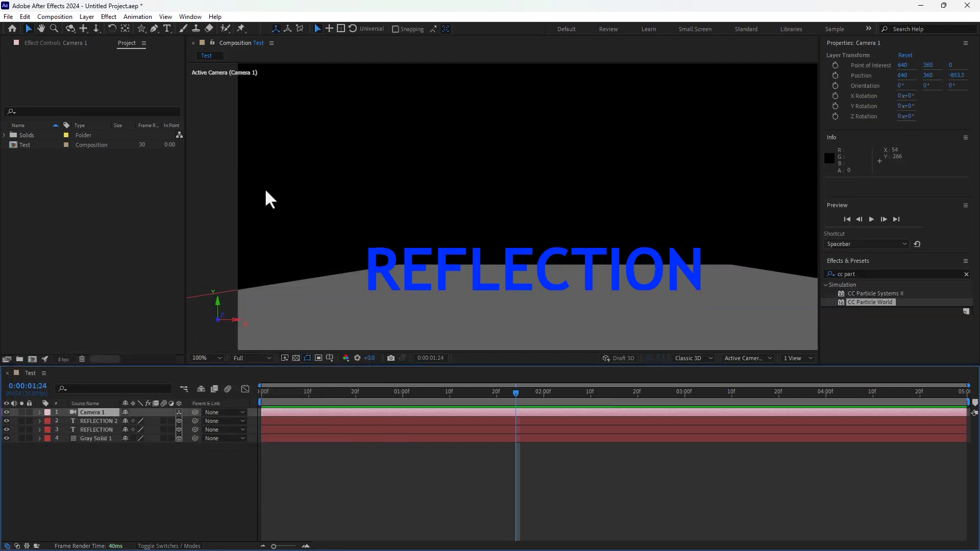
- Orbit the camera slightly around the scene to about position 602.9, 438.1, -848.9
{"action": "left_click", "coordinate": [71, 29]}
{"action": "mouse_move", "coordinate": [492, 218]}
{"action": "left_mouse_down"}
{"action": "mouse_move", "coordinate": [494, 207]}
{"action": "mouse_move", "coordinate": [493, 214]}
{"action": "left_mouse_up"}
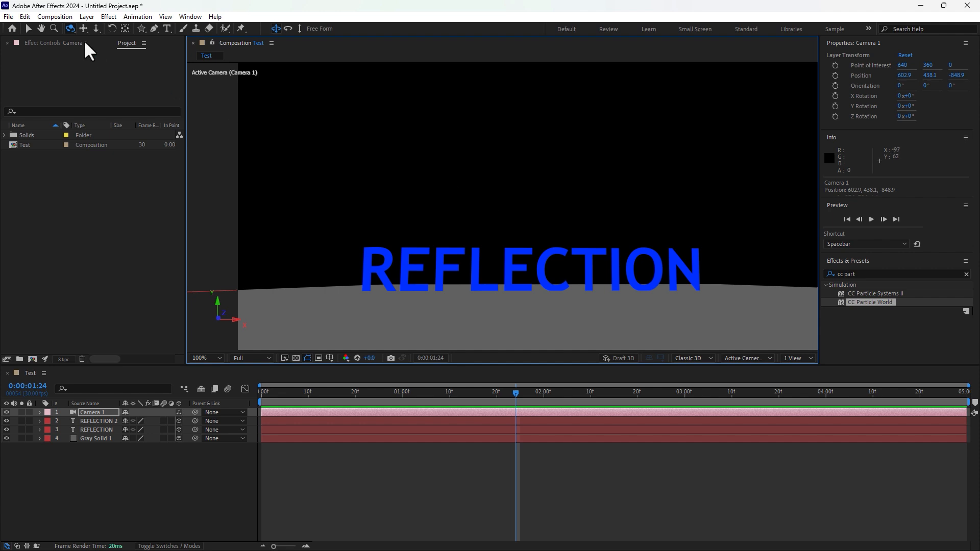
{"action": "left_click", "coordinate": [29, 29]}
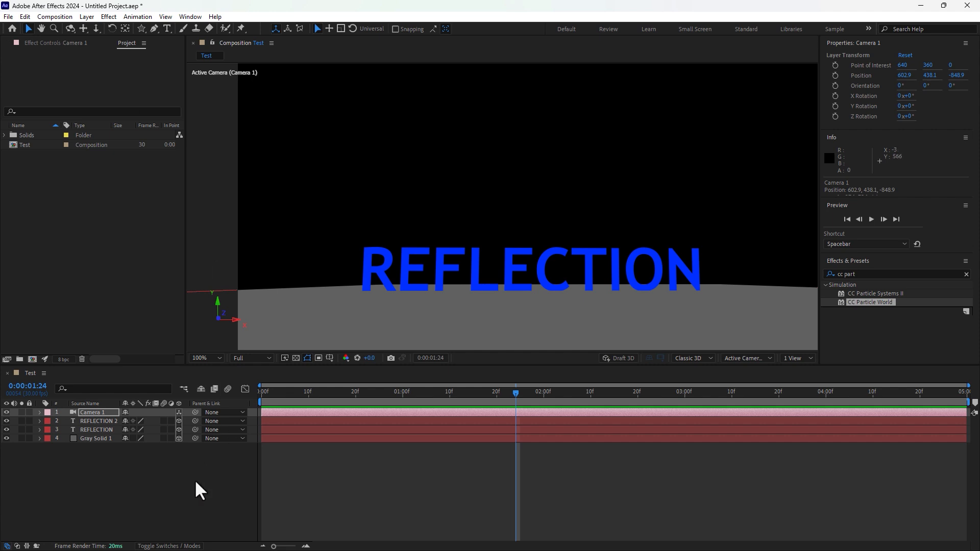
- Add an adjustment layer and move it between the flipped text copy and the original REFLECTION text layer
{"action": "right_click", "coordinate": [97, 477]}
{"action": "mouse_move", "coordinate": [164, 347]}
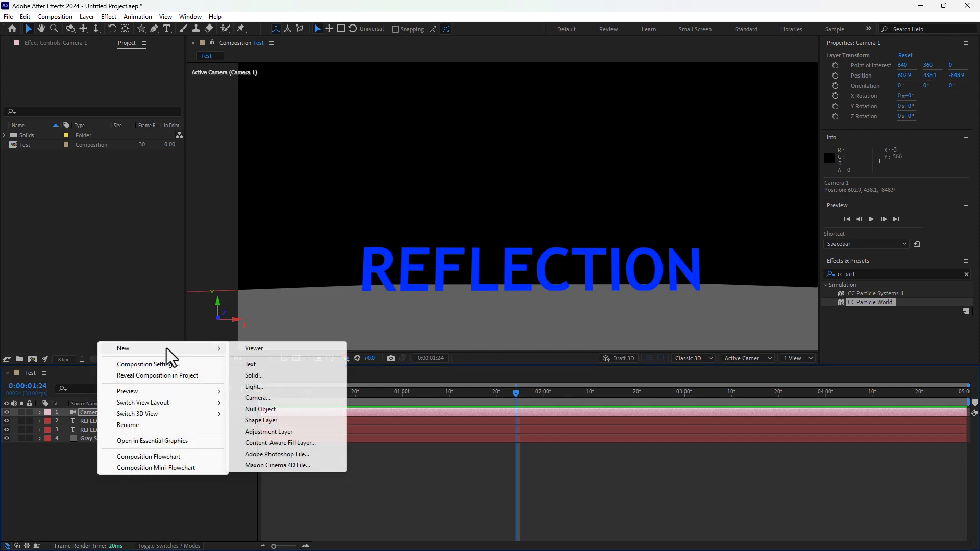
{"action": "left_click", "coordinate": [286, 432]}
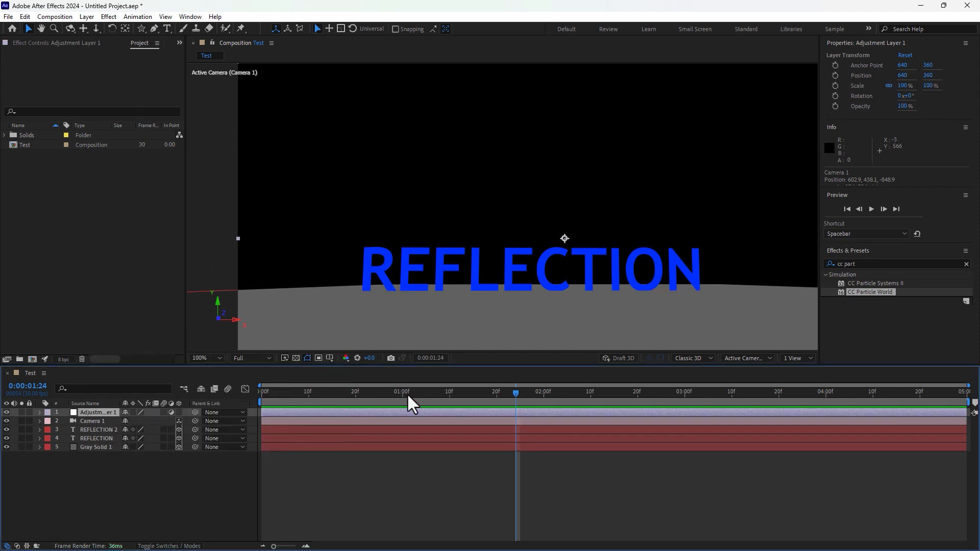
{"action": "left_click_drag", "start_coordinate": [86, 414], "coordinate": [91, 442]}
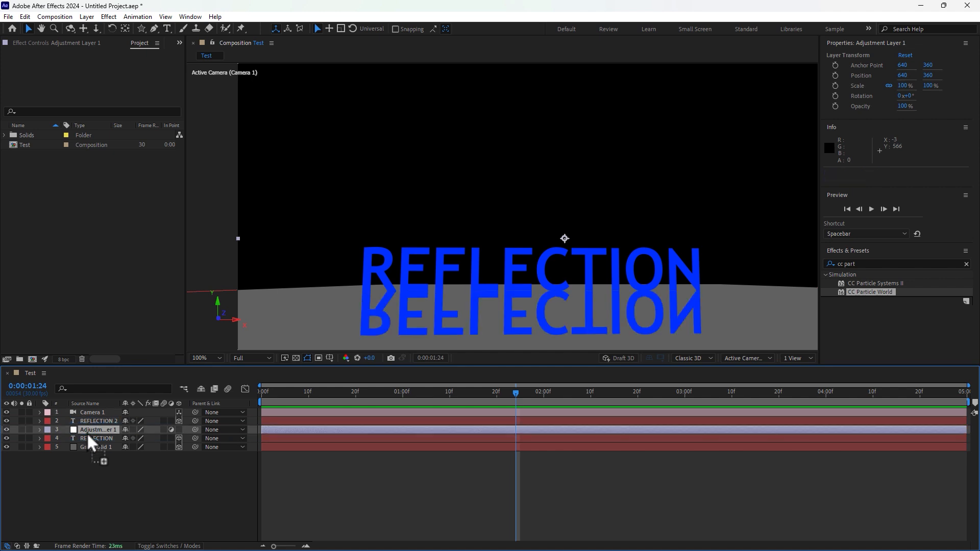
- Set the flipped REFLECTION copy's opacity to 14% and orbit the camera to look down on the floor
{"action": "left_click", "coordinate": [95, 421]}
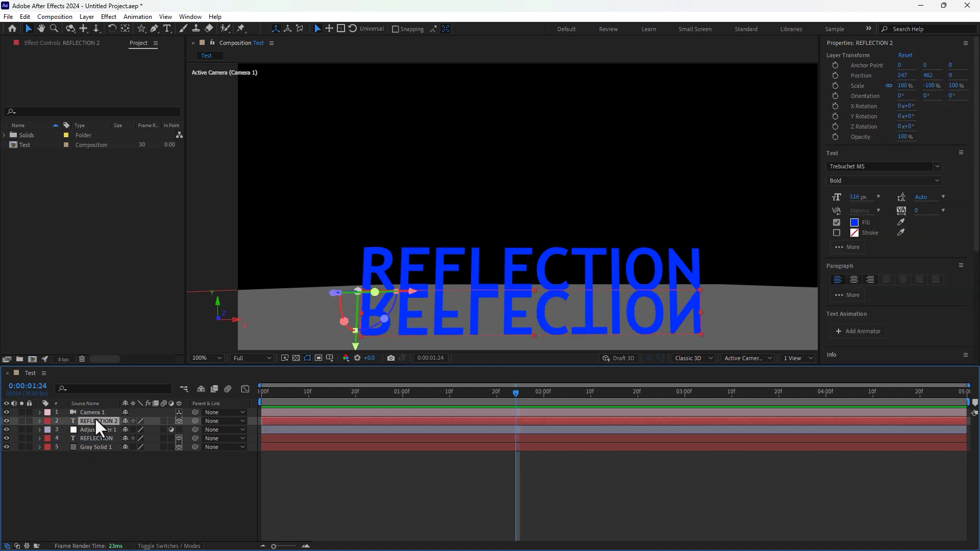
{"action": "key", "text": "t"}
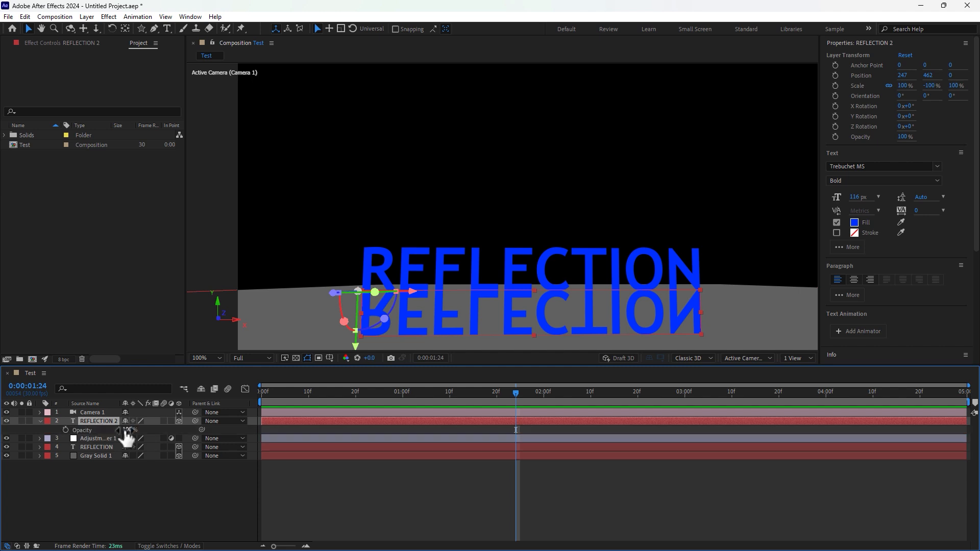
{"action": "left_click_drag", "start_coordinate": [131, 430], "coordinate": [82, 421]}
{"action": "left_click", "coordinate": [226, 486]}
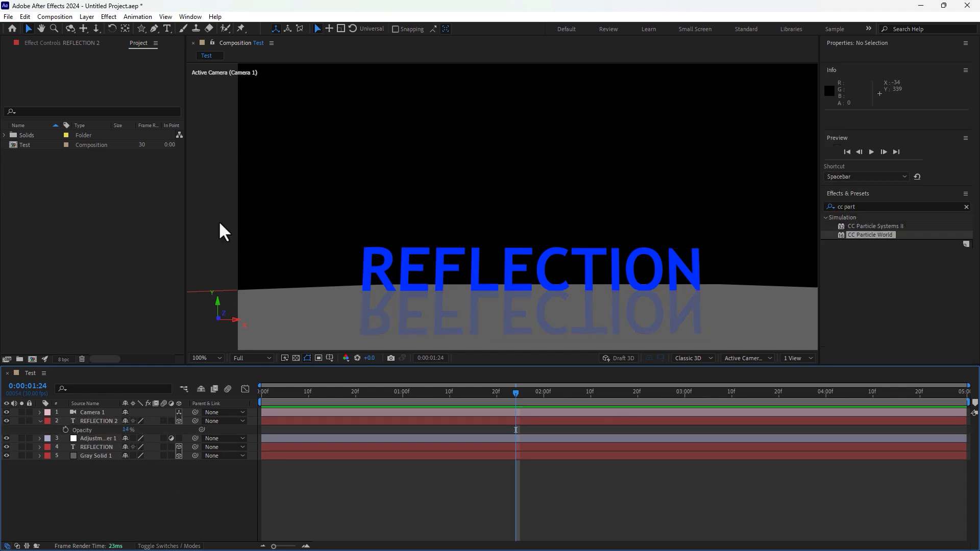
{"action": "left_click", "coordinate": [70, 29]}
{"action": "left_click_drag", "start_coordinate": [409, 225], "coordinate": [439, 268]}
- Delete all layers from the Test composition, including the camera, texts, adjustment layer and gray solid
{"action": "left_click", "coordinate": [91, 457]}
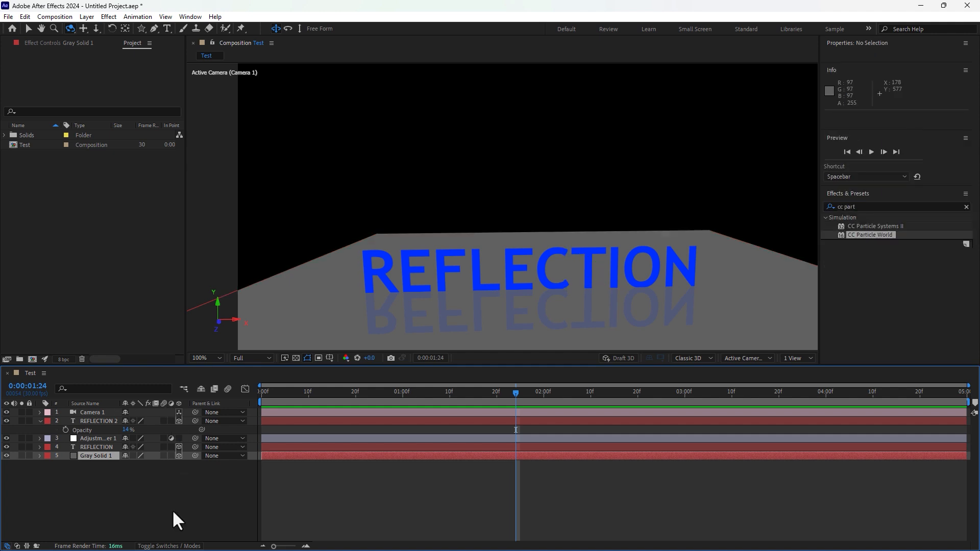
{"action": "left_click_drag", "start_coordinate": [172, 510], "coordinate": [117, 408]}
{"action": "key", "text": "Delete"}
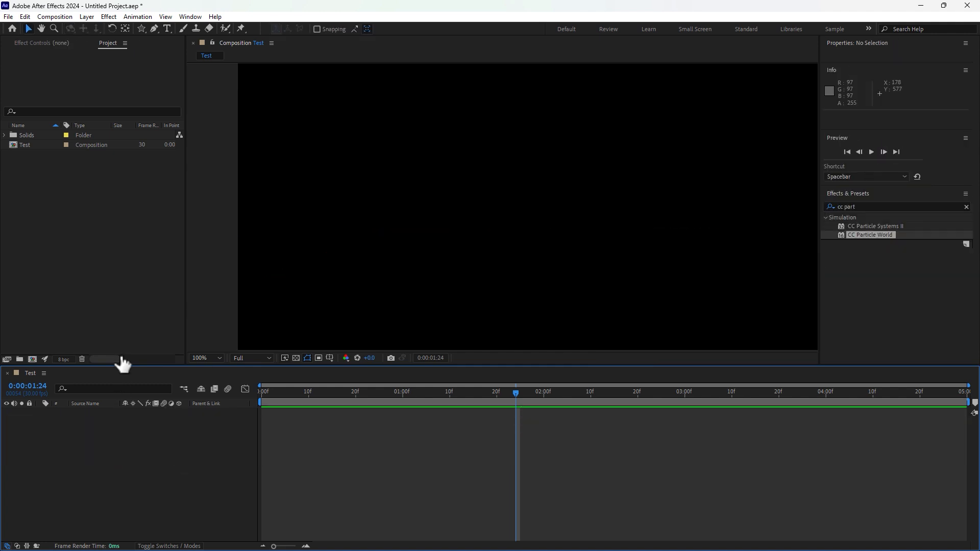
- Import setext.mov from the Materials folder and create a new composition from the clip
{"action": "left_click", "coordinate": [117, 220]}
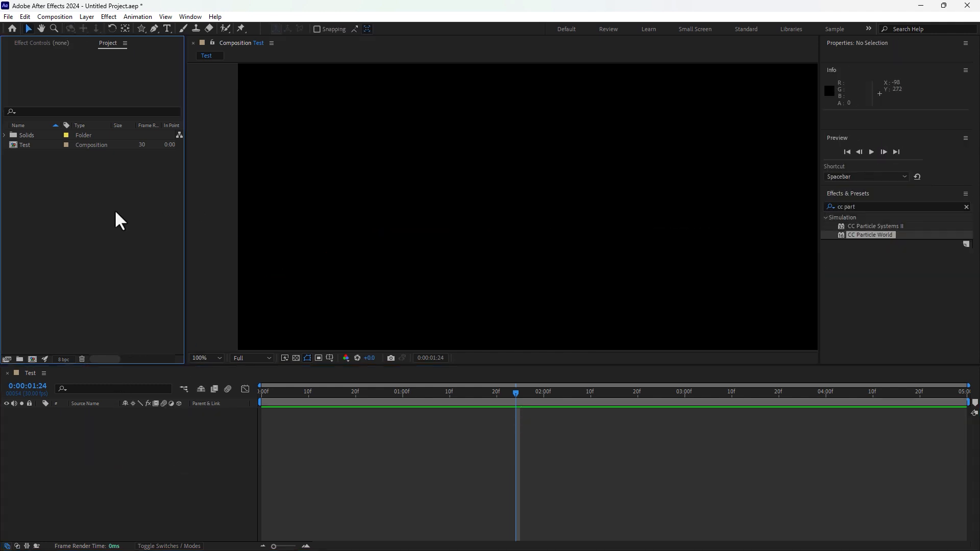
{"action": "double_click", "coordinate": [117, 221]}
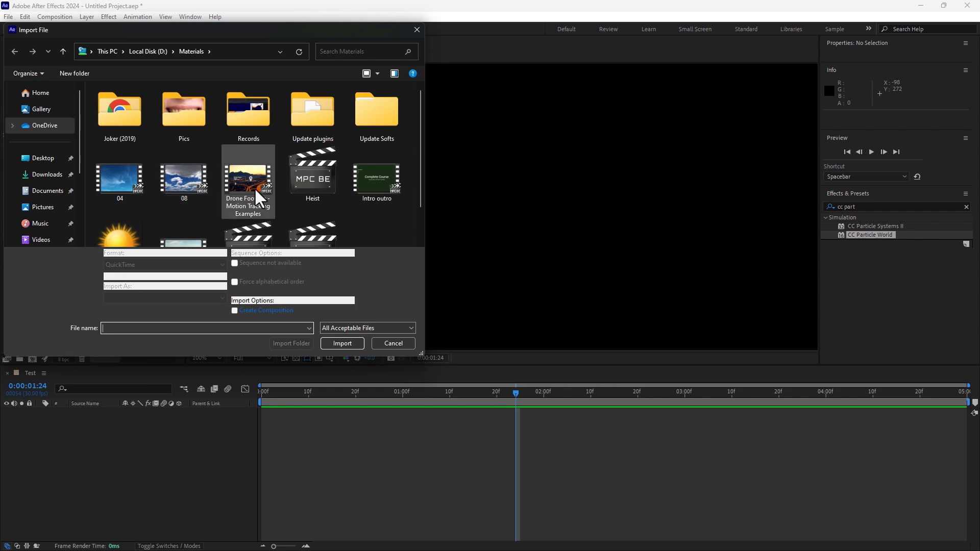
{"action": "scroll", "coordinate": [258, 196], "scroll_direction": "down", "scroll_amount": 1}
{"action": "double_click", "coordinate": [192, 225]}
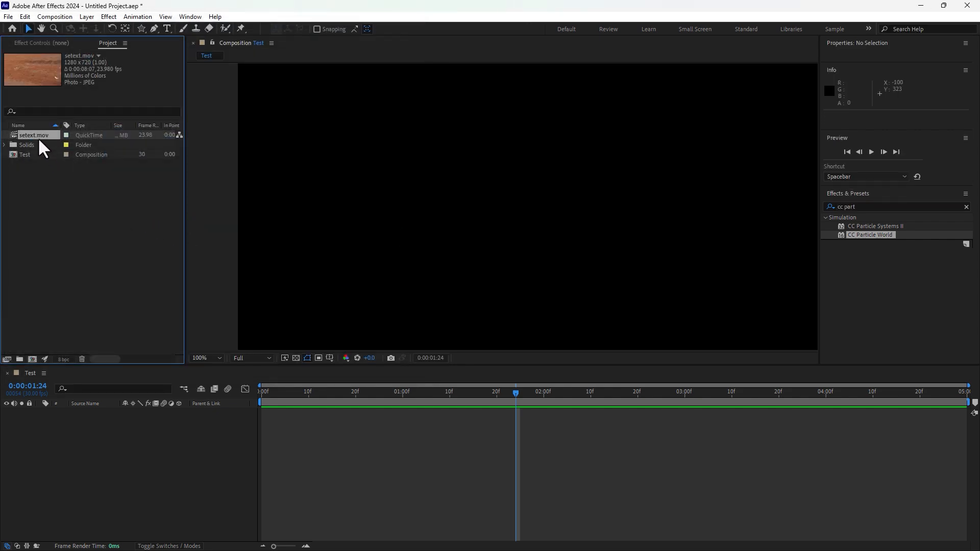
{"action": "left_click_drag", "start_coordinate": [39, 141], "coordinate": [33, 359]}
{"action": "key", "text": "comma"}
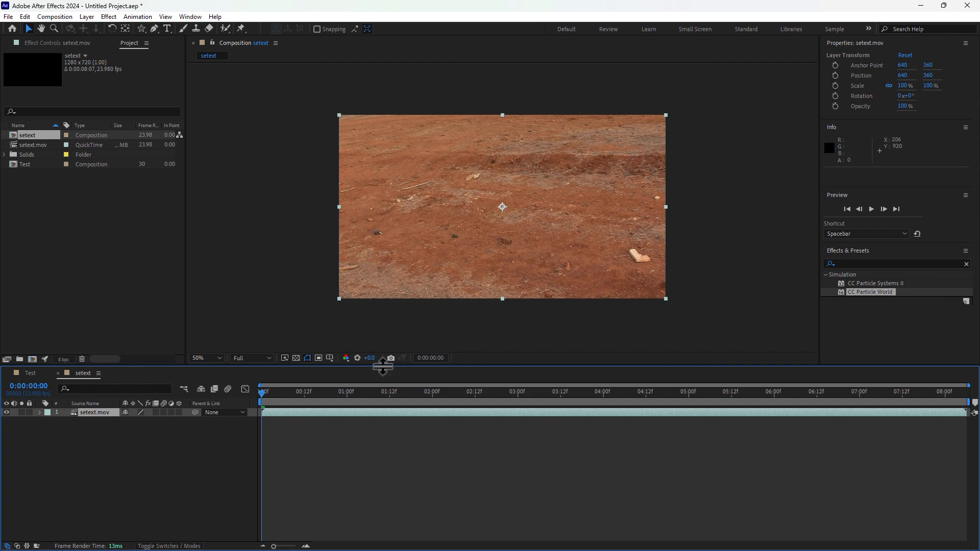
- Go to 0:00:04:11 in the setext composition and add an adjustment layer above the footage
{"action": "left_click_drag", "start_coordinate": [381, 392], "coordinate": [642, 393]}
{"action": "right_click", "coordinate": [151, 469]}
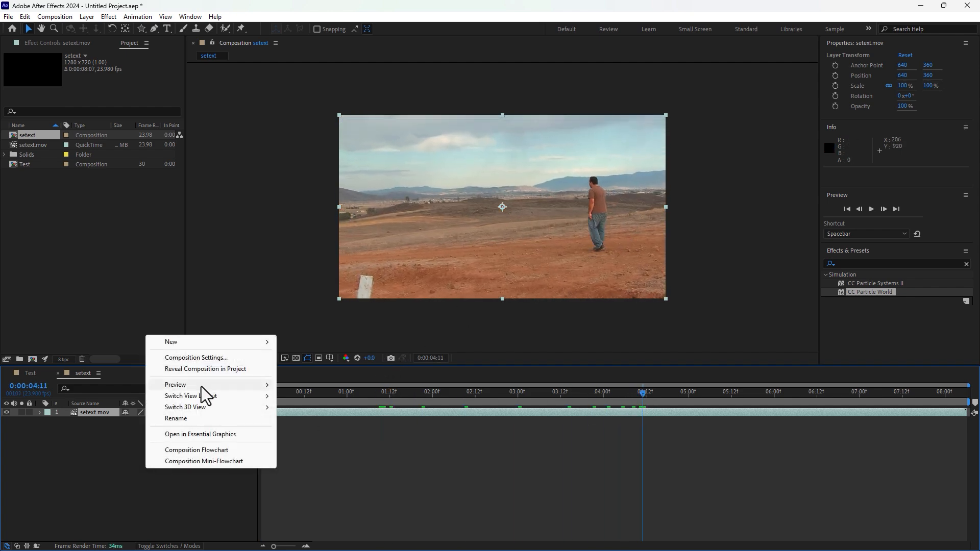
{"action": "mouse_move", "coordinate": [207, 342]}
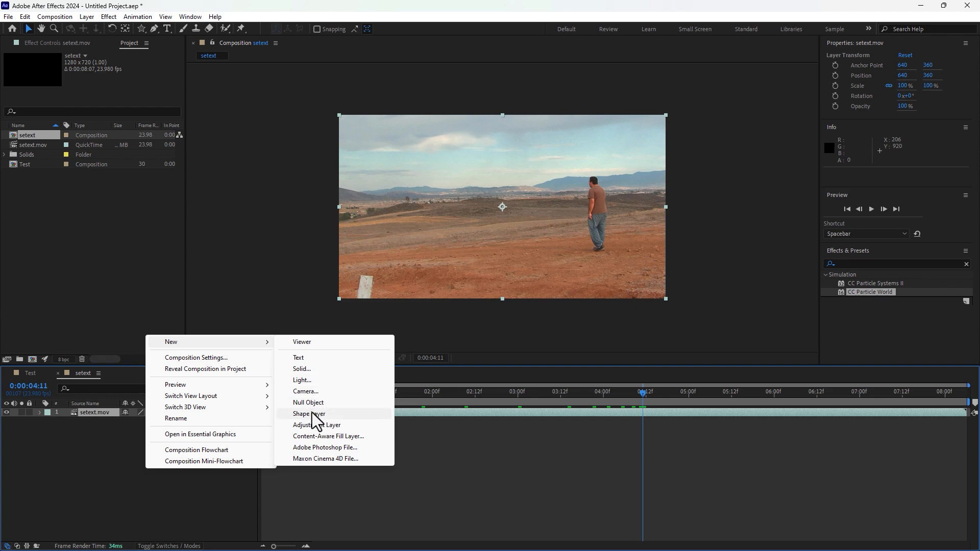
{"action": "left_click", "coordinate": [317, 425]}
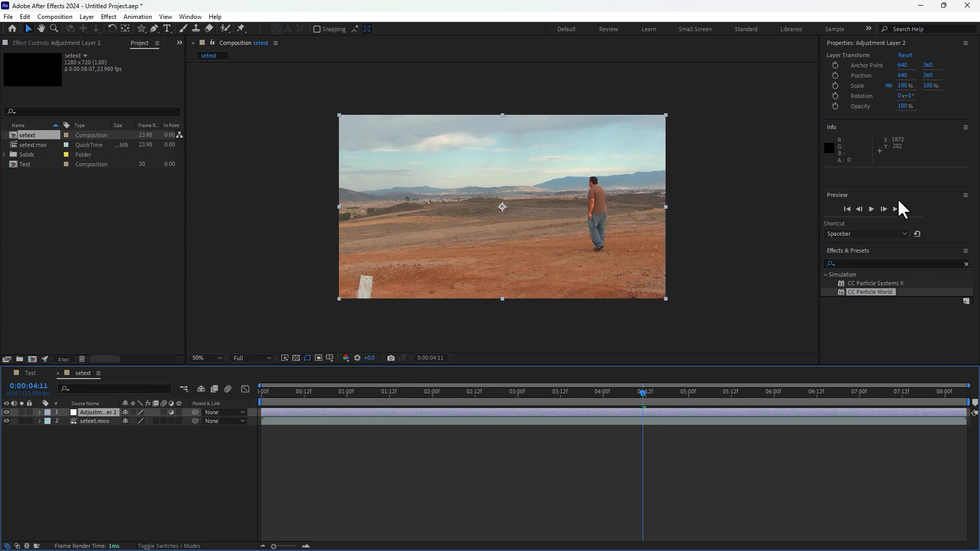
- Reset the Effects workspace to its saved layout
{"action": "left_click", "coordinate": [873, 265]}
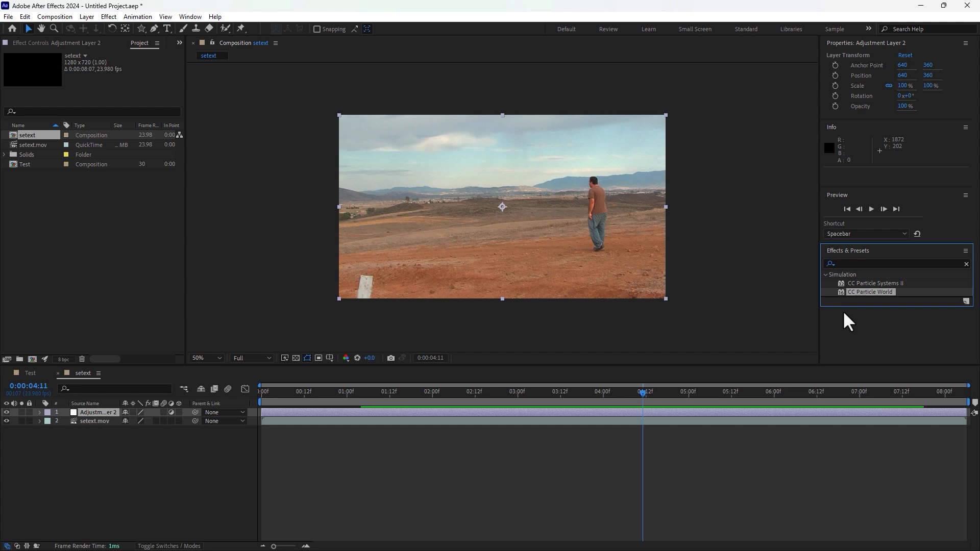
{"action": "left_click", "coordinate": [191, 16]}
{"action": "mouse_move", "coordinate": [210, 29]}
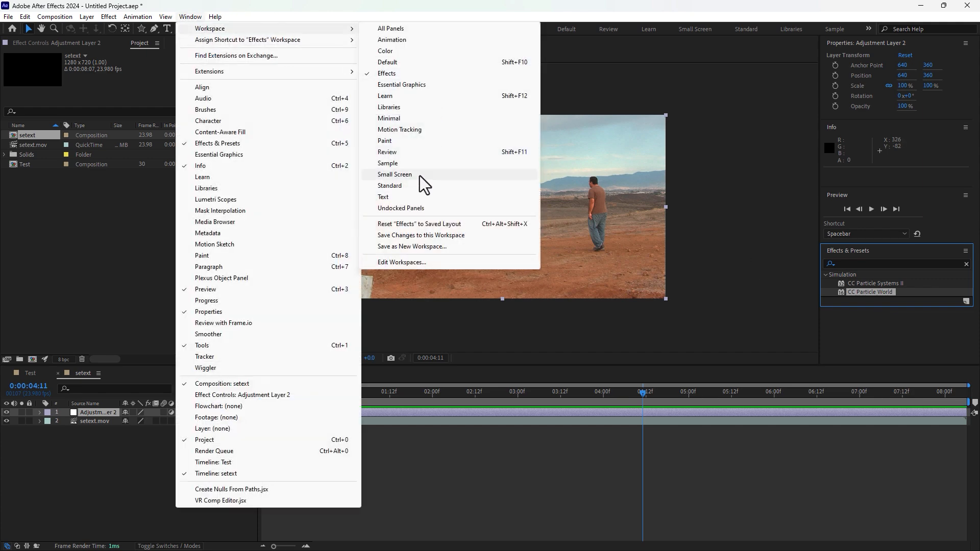
{"action": "left_click", "coordinate": [408, 225]}
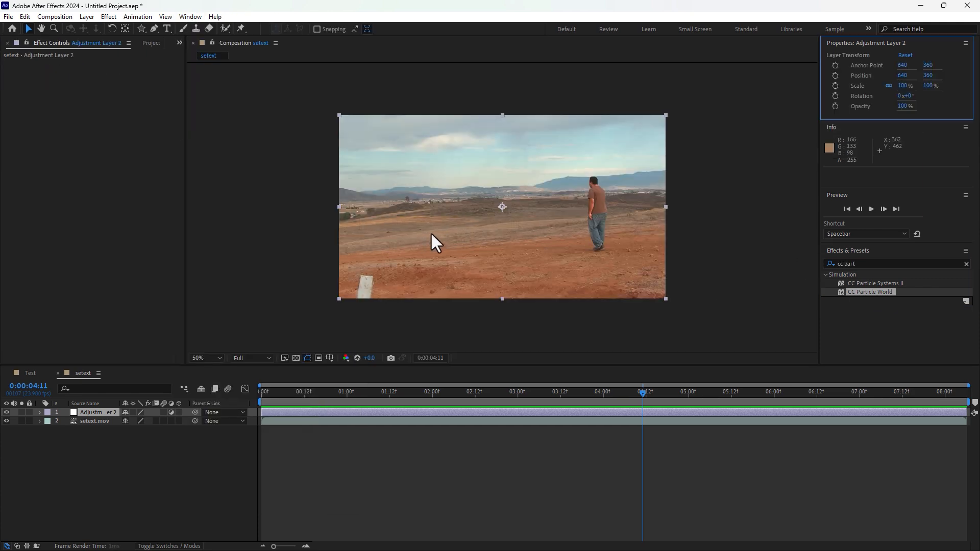
- Search the effects for "cine" and apply Cineon Converter to the adjustment layer
{"action": "left_click", "coordinate": [867, 264]}
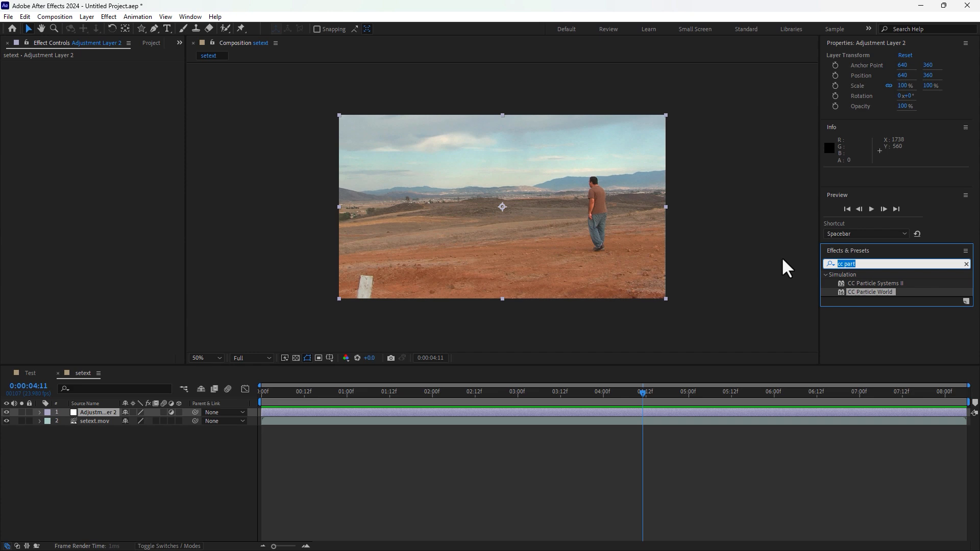
{"action": "type", "text": "ci"}
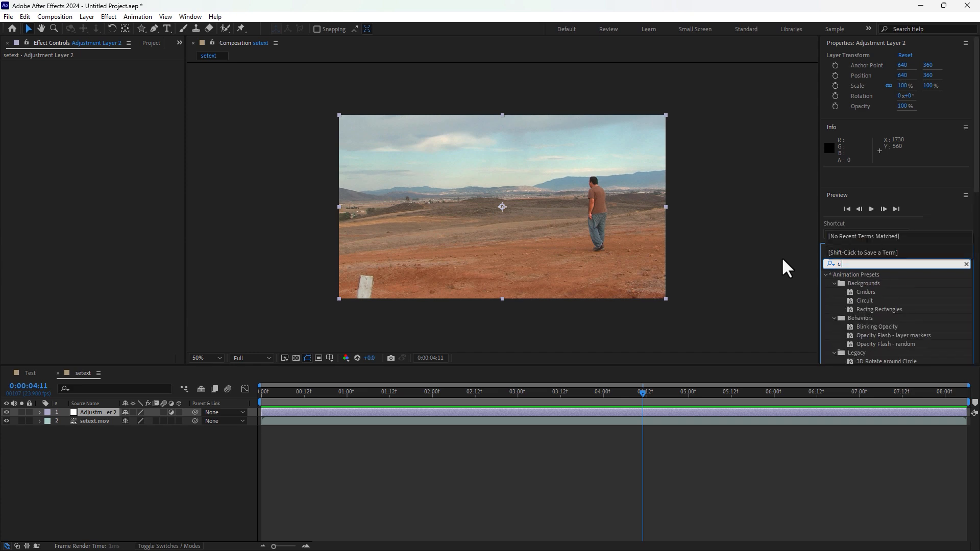
{"action": "type", "text": "ne"}
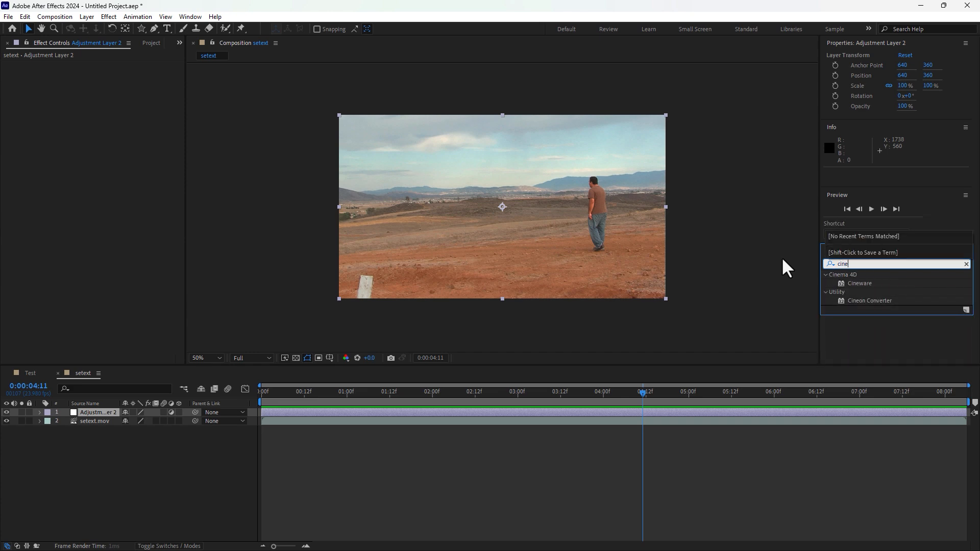
{"action": "double_click", "coordinate": [877, 298]}
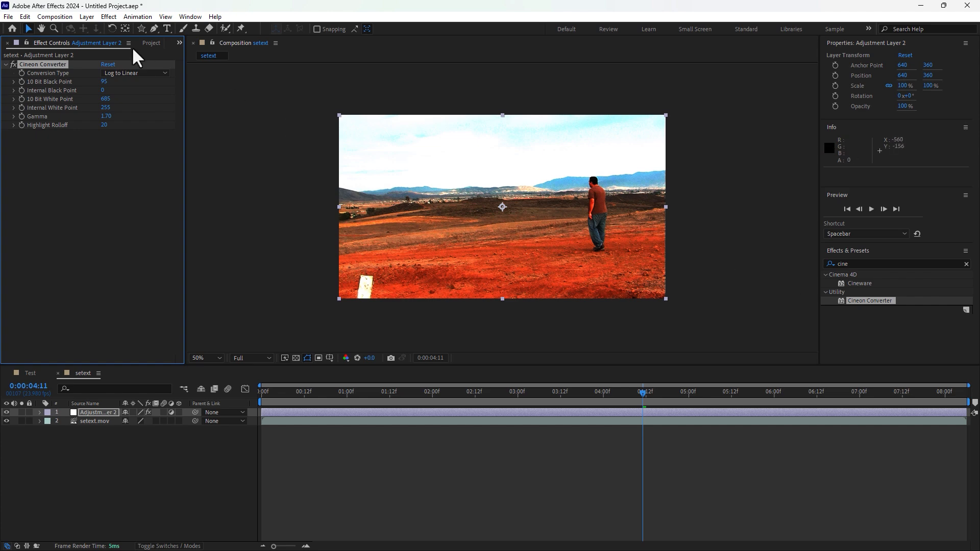
- Set Cineon Converter to Log to Log with 10 Bit Black Point 111, Internal Black Point 7, Internal White Point 190 and Gamma 0.82
{"action": "left_click", "coordinate": [110, 73]}
{"action": "left_click", "coordinate": [115, 96]}
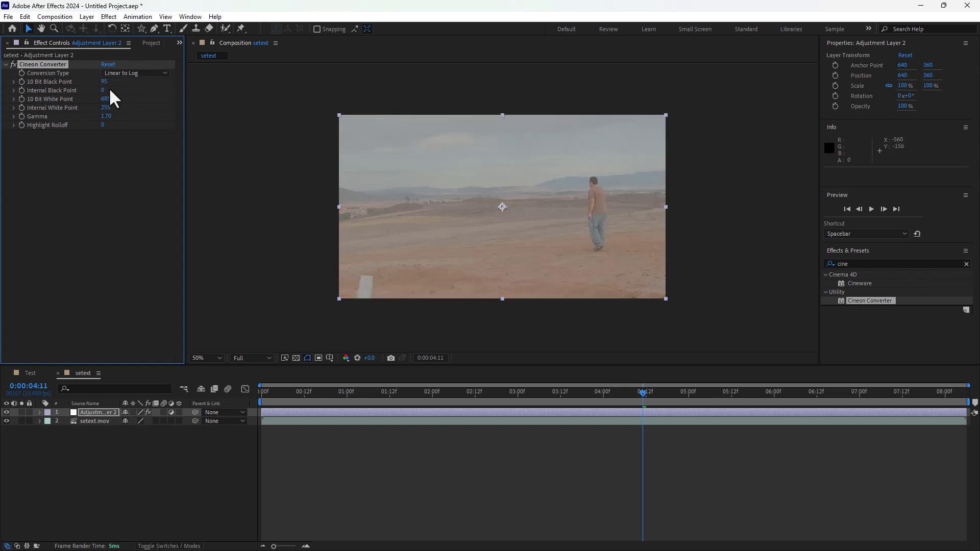
{"action": "left_click", "coordinate": [122, 74]}
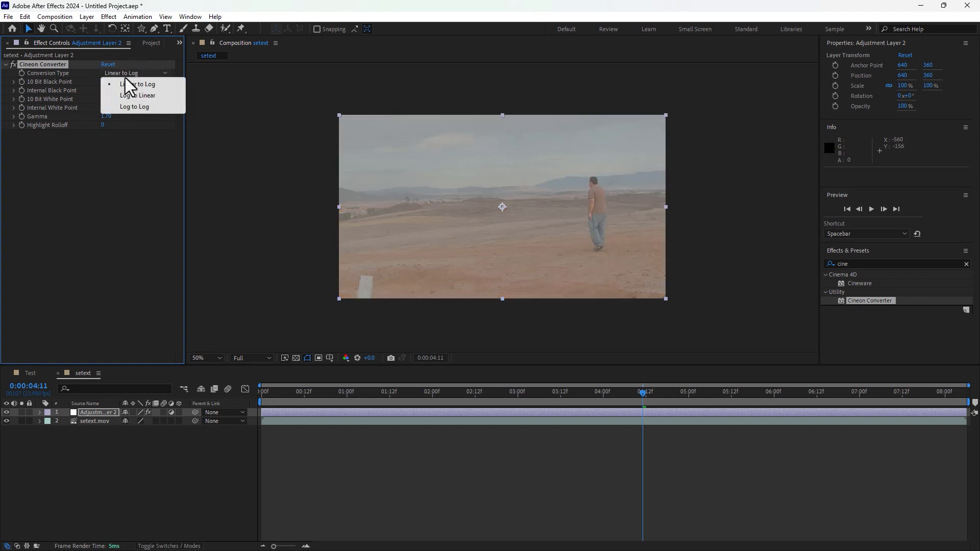
{"action": "left_click", "coordinate": [127, 107]}
{"action": "left_click_drag", "start_coordinate": [104, 83], "coordinate": [160, 84]}
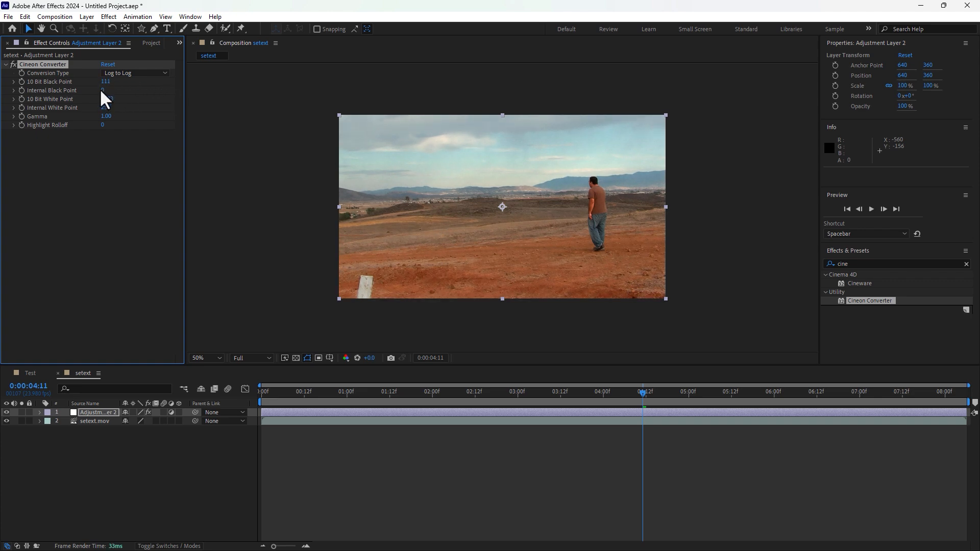
{"action": "left_click_drag", "start_coordinate": [103, 92], "coordinate": [395, 104]}
{"action": "left_click_drag", "start_coordinate": [105, 108], "coordinate": [10, 116]}
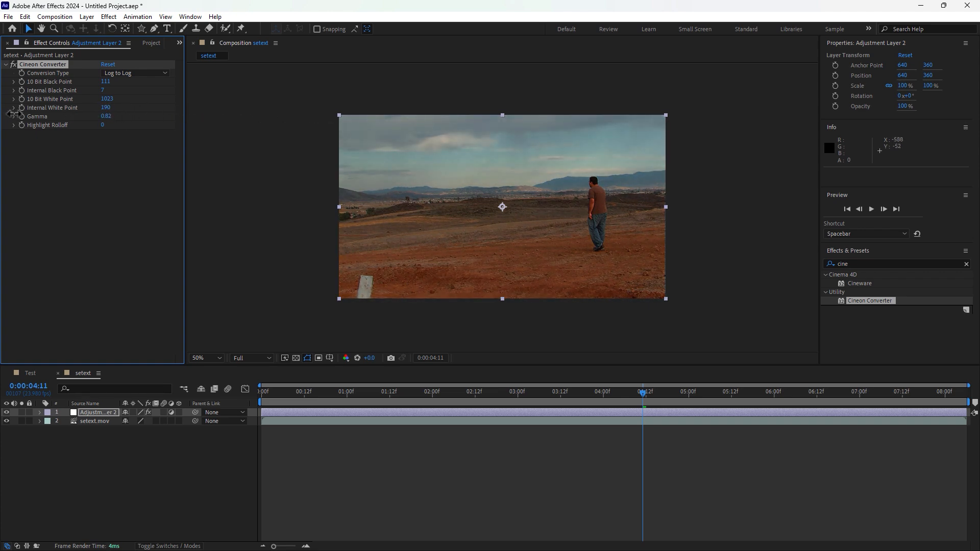
- Search the effects for "color bal" and add Color Balance to the adjustment layer
{"action": "left_click", "coordinate": [864, 262]}
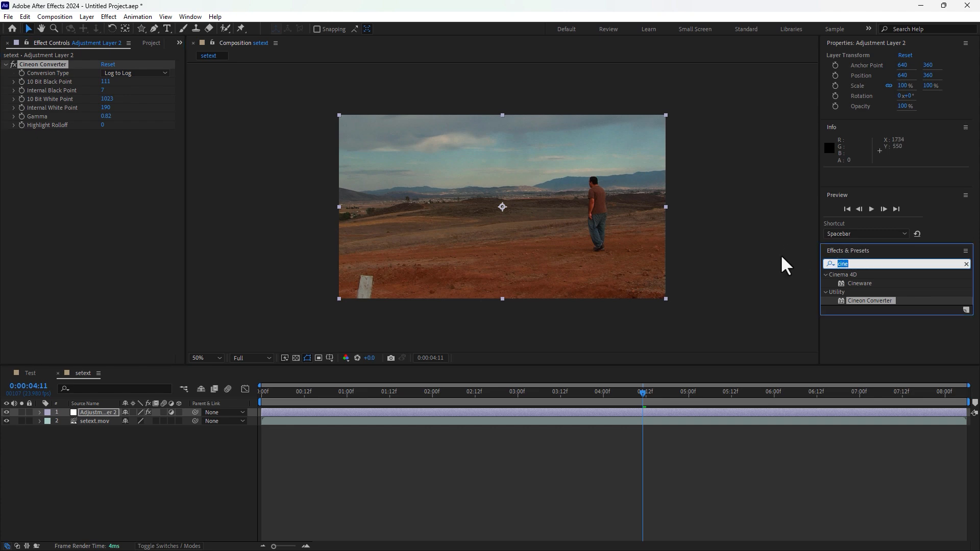
{"action": "type", "text": "colo"}
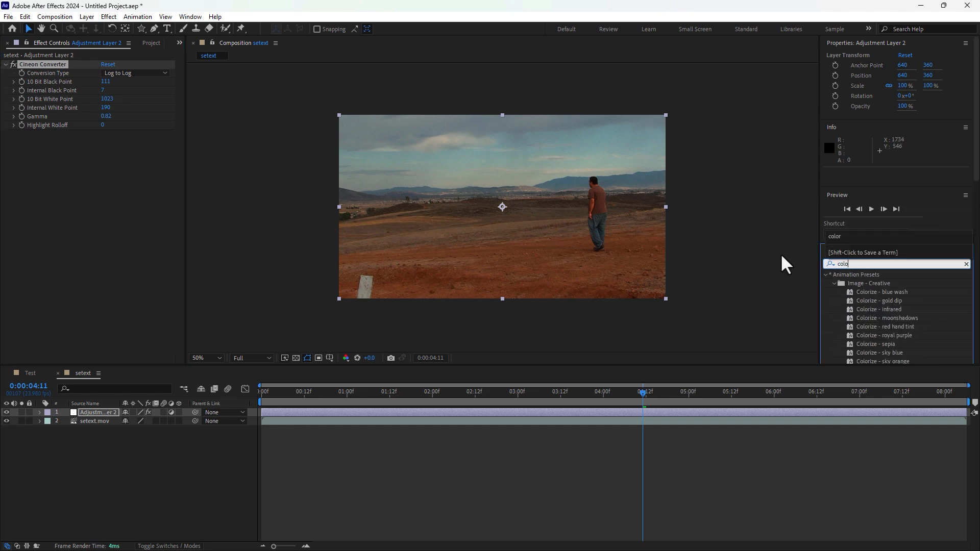
{"action": "type", "text": "r bal"}
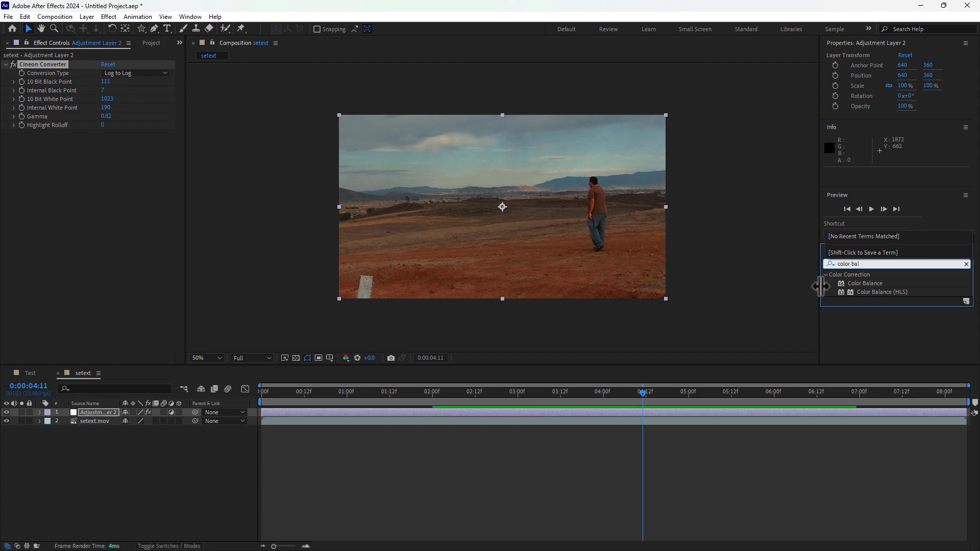
{"action": "double_click", "coordinate": [864, 284]}
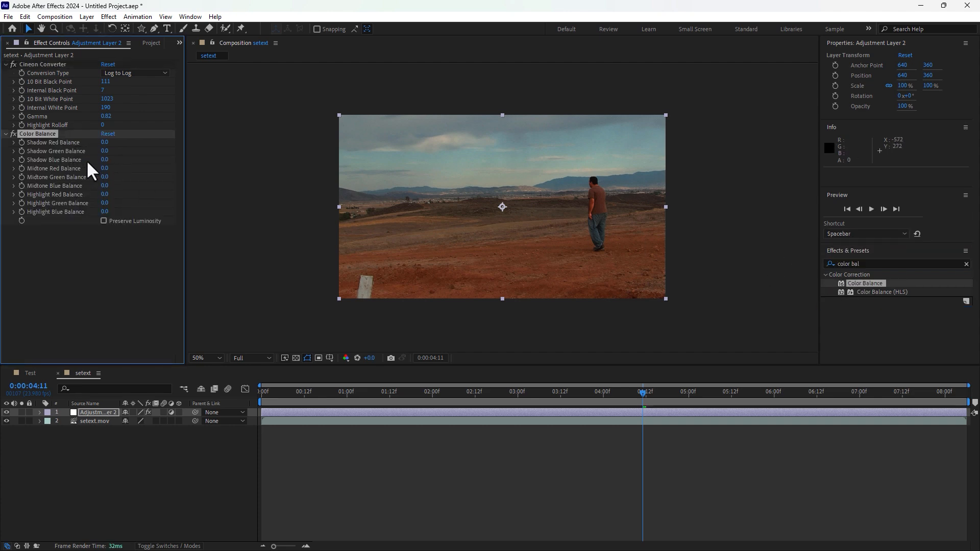
- Set the Color Balance to Shadow Blue 54, Midtone Blue 3 and Highlight Blue -36
{"action": "left_click_drag", "start_coordinate": [108, 161], "coordinate": [114, 160]}
{"action": "left_click_drag", "start_coordinate": [104, 212], "coordinate": [92, 208]}
{"action": "left_click", "coordinate": [212, 433]}
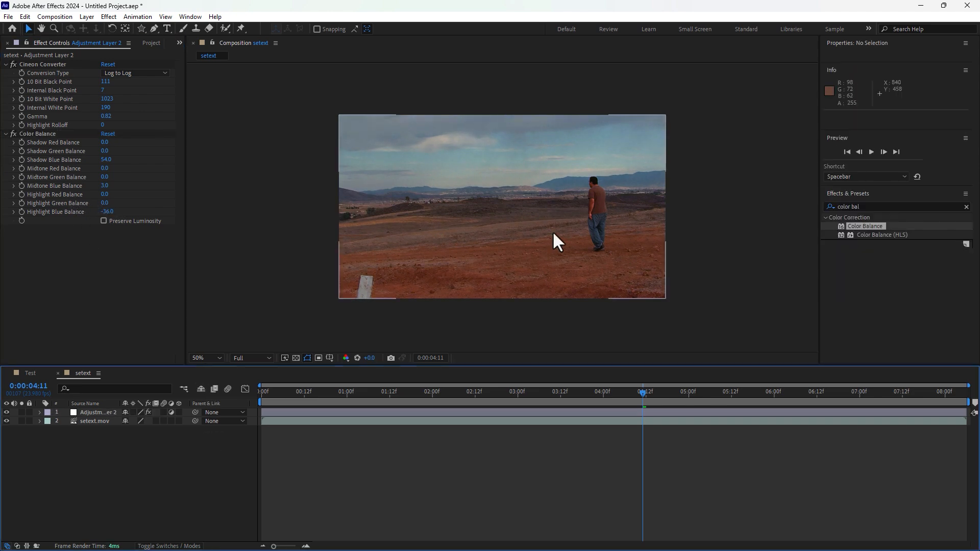
- Shift the adjustment layer sideways to position 418, 360 and go to 0:00:06:13 to compare graded and ungraded footage
{"action": "left_click", "coordinate": [93, 413]}
{"action": "left_click", "coordinate": [641, 261]}
{"action": "left_click_drag", "start_coordinate": [638, 253], "coordinate": [472, 370]}
{"action": "left_click_drag", "start_coordinate": [511, 398], "coordinate": [821, 393]}
{"action": "left_click_drag", "start_coordinate": [479, 265], "coordinate": [576, 275]}
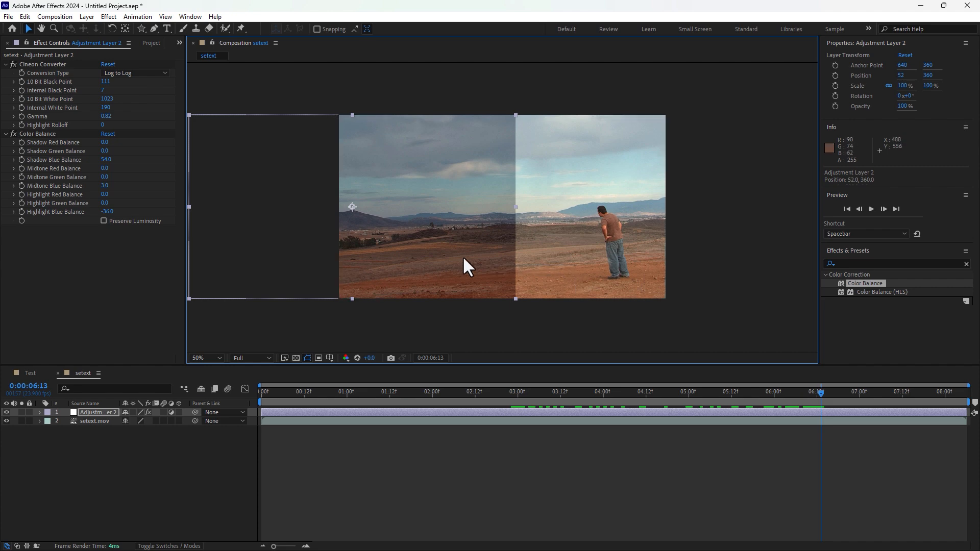
{"action": "left_click_drag", "start_coordinate": [463, 256], "coordinate": [556, 259]}
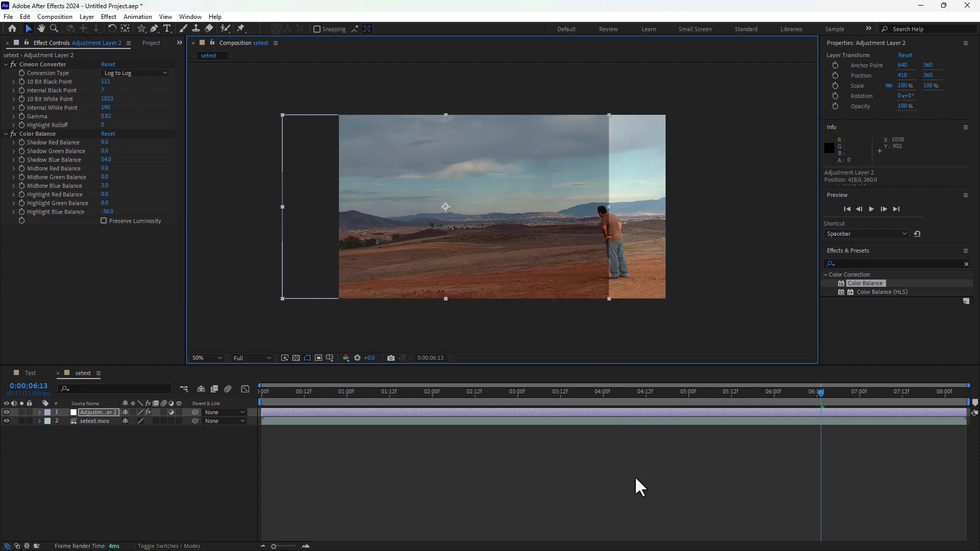
{"action": "left_click", "coordinate": [639, 501]}
{"action": "key", "text": "period"}
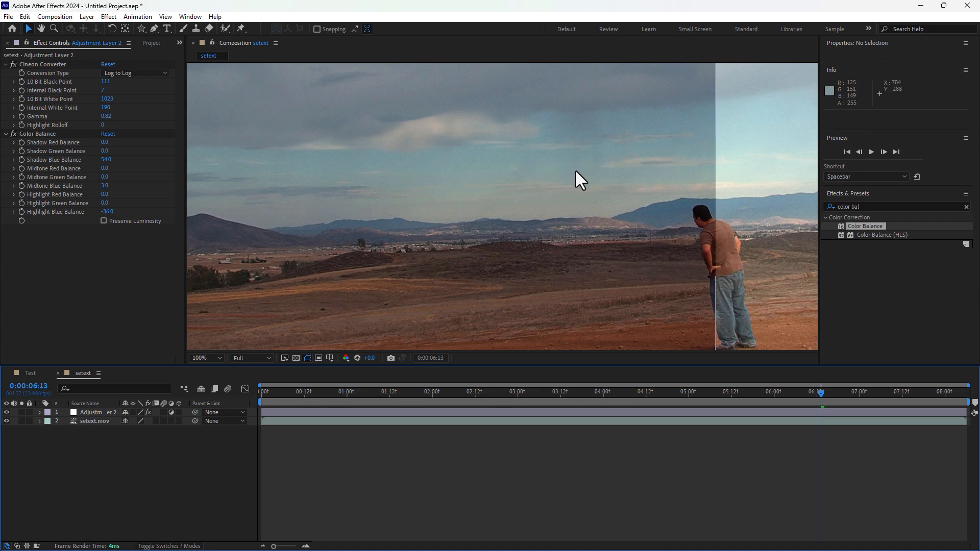
- Delete the adjustment layer and the setext.mov footage layer from the composition
{"action": "left_click_drag", "start_coordinate": [32, 458], "coordinate": [104, 375]}
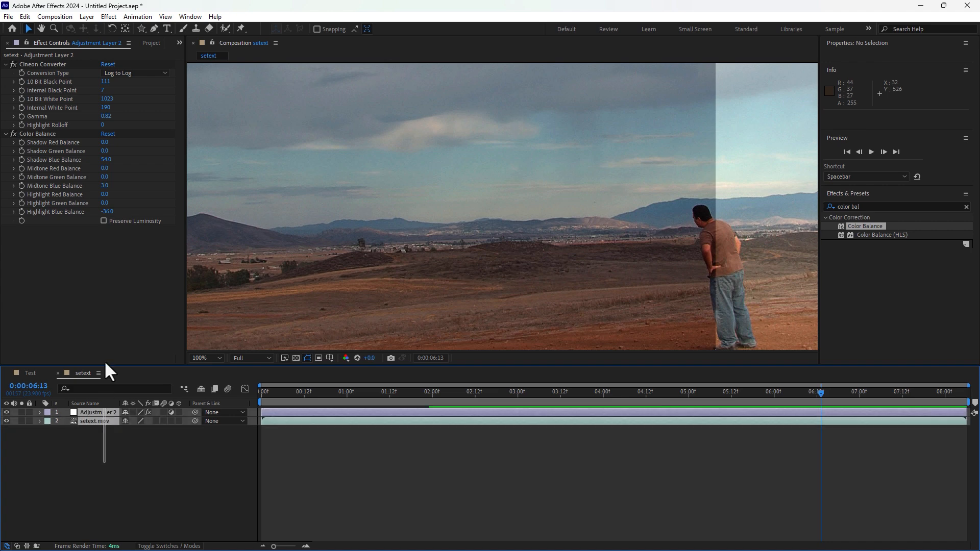
{"action": "key", "text": "Delete"}
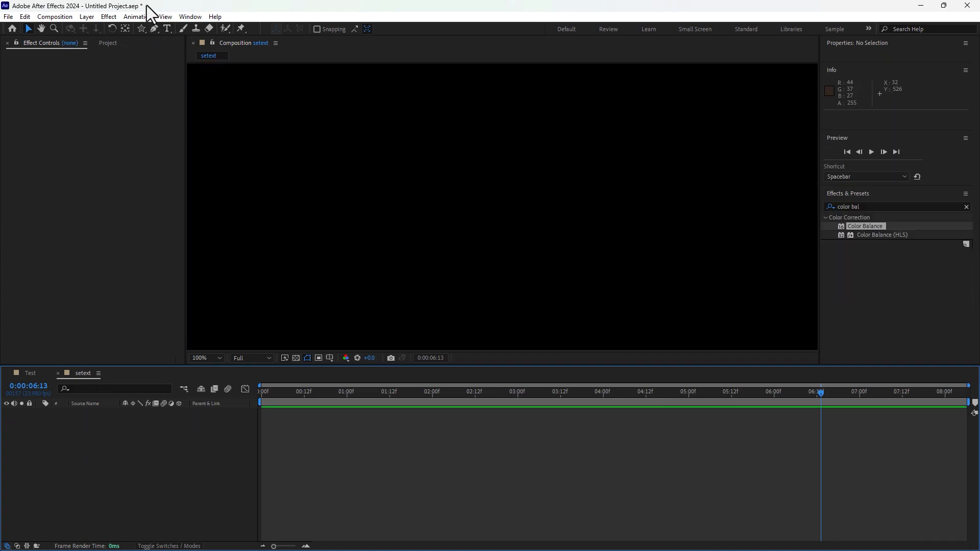
- Add a new Adobe Photoshop file layer named Untitled, saved in the Documents folder, and locate the file in the project
{"action": "left_click", "coordinate": [109, 17]}
{"action": "mouse_move", "coordinate": [92, 28]}
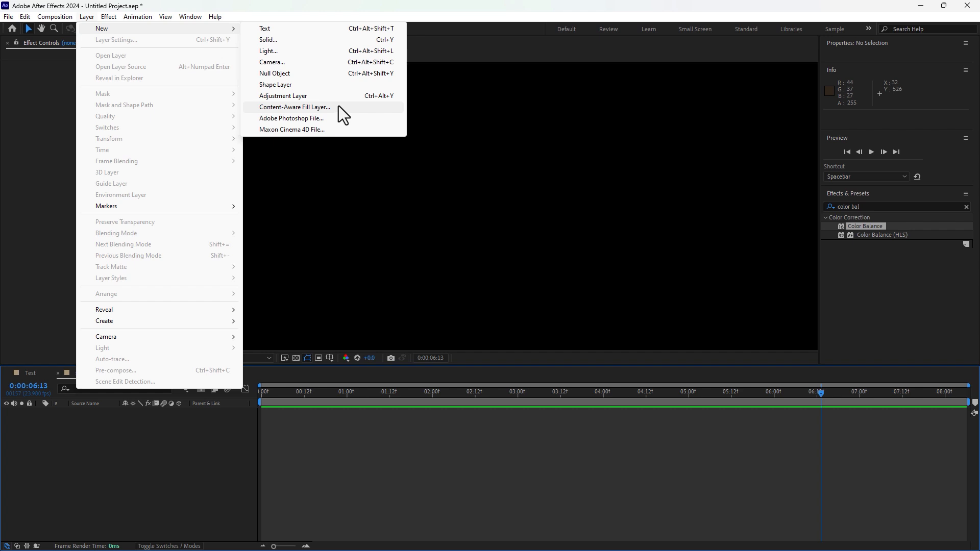
{"action": "left_click", "coordinate": [294, 120]}
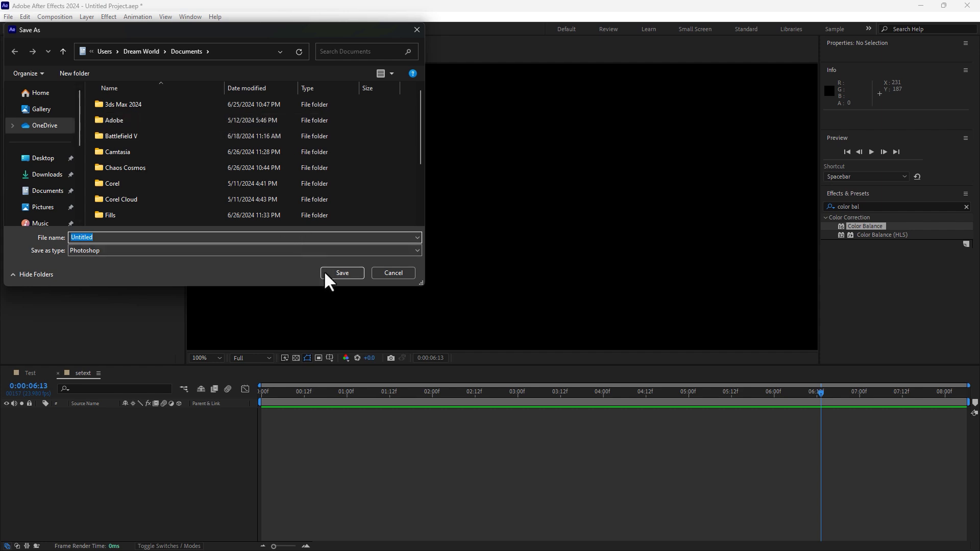
{"action": "left_click", "coordinate": [341, 273]}
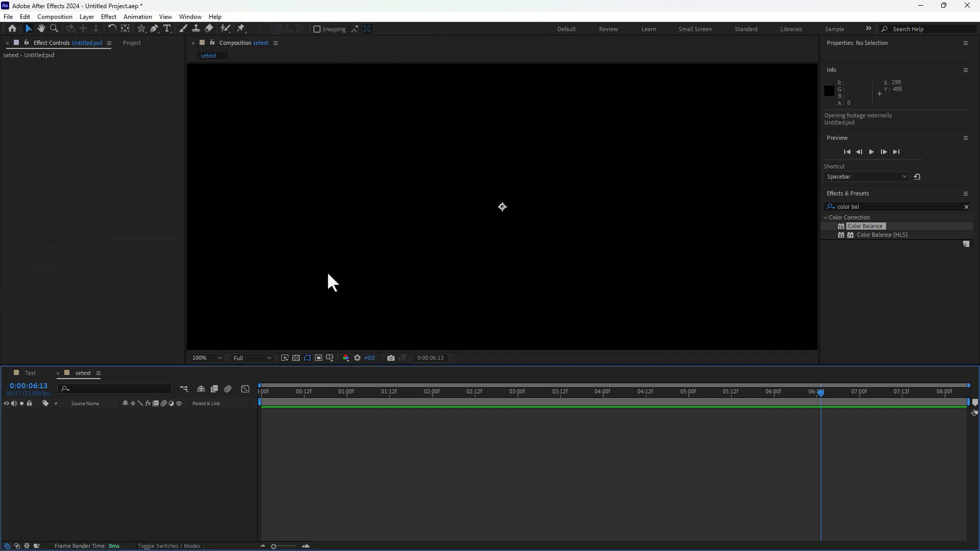
{"action": "left_click", "coordinate": [132, 42]}
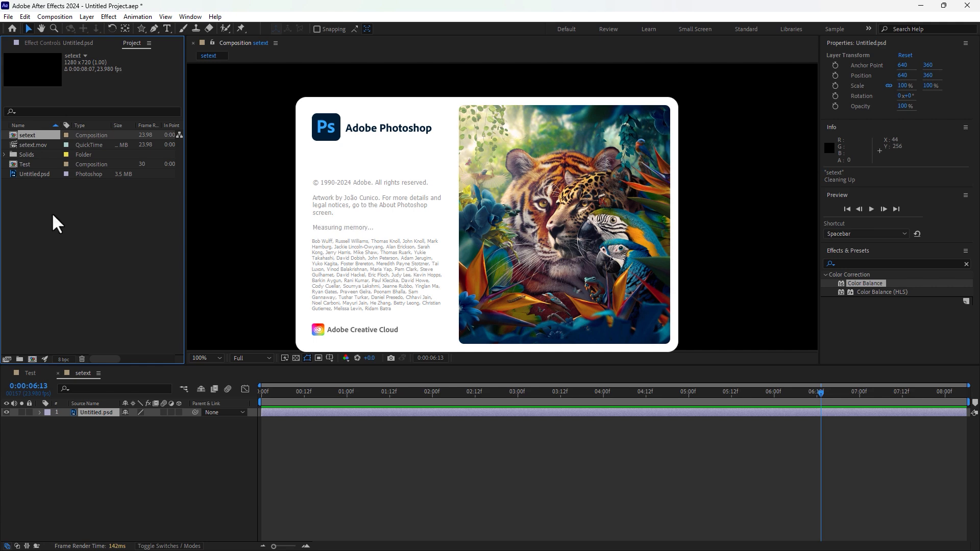
{"action": "left_click", "coordinate": [30, 179]}
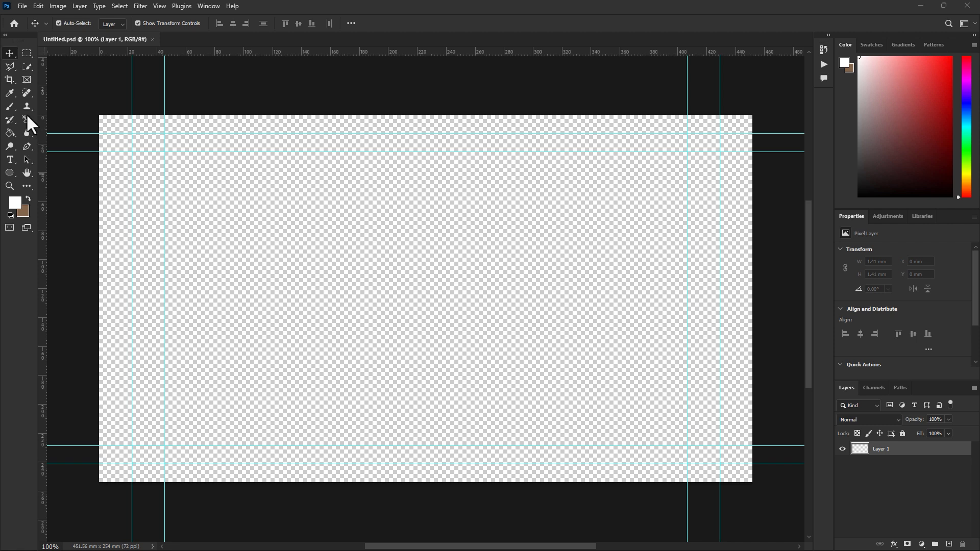
- In Photoshop, draw the ring-like custom shape about 91 by 101 px near the canvas's upper-left corner and set its stroke to 1.22 px
{"action": "left_click", "coordinate": [7, 174]}
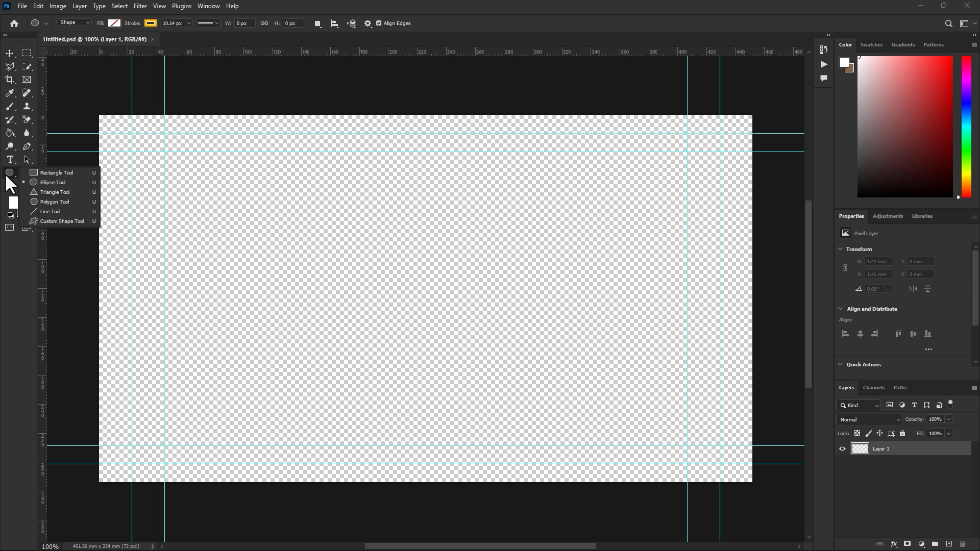
{"action": "left_click", "coordinate": [62, 219]}
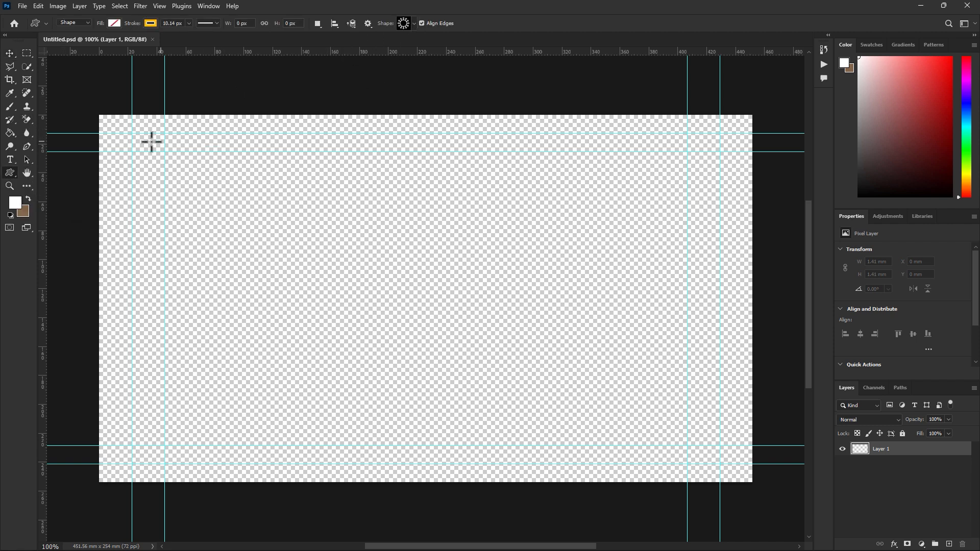
{"action": "left_click_drag", "start_coordinate": [137, 136], "coordinate": [183, 185]}
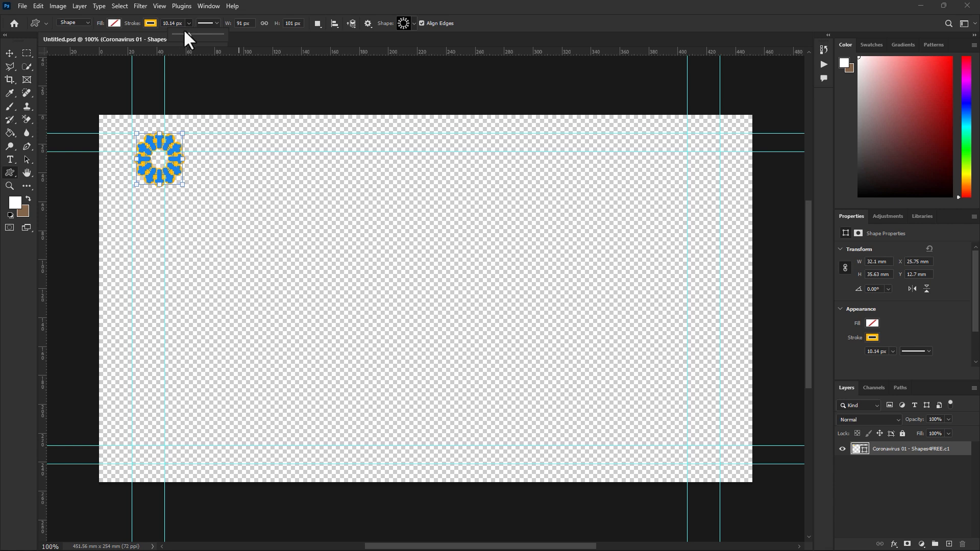
{"action": "left_click", "coordinate": [182, 33]}
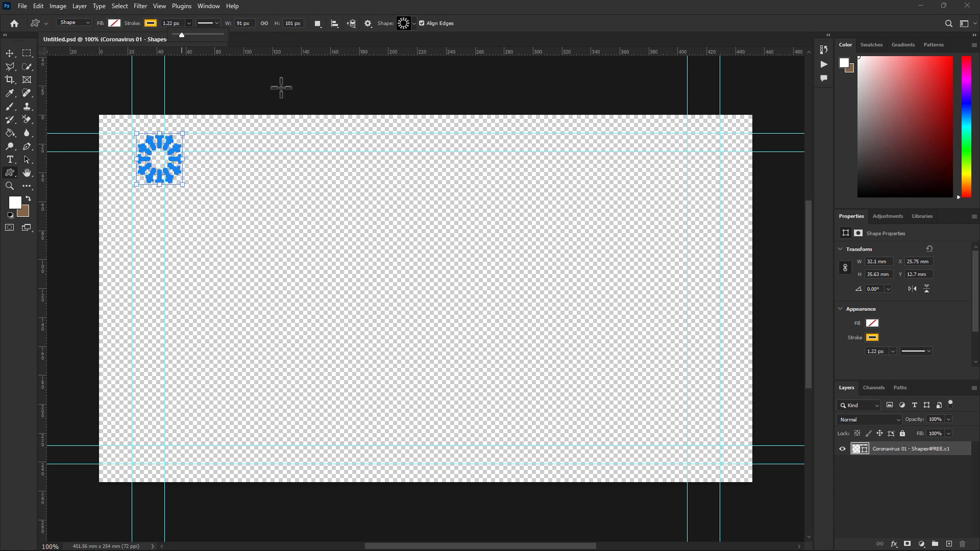
- Switch to After Effects and fit the composition in the viewer to check the shape in the Untitled.psd layer
{"action": "key", "text": "super"}
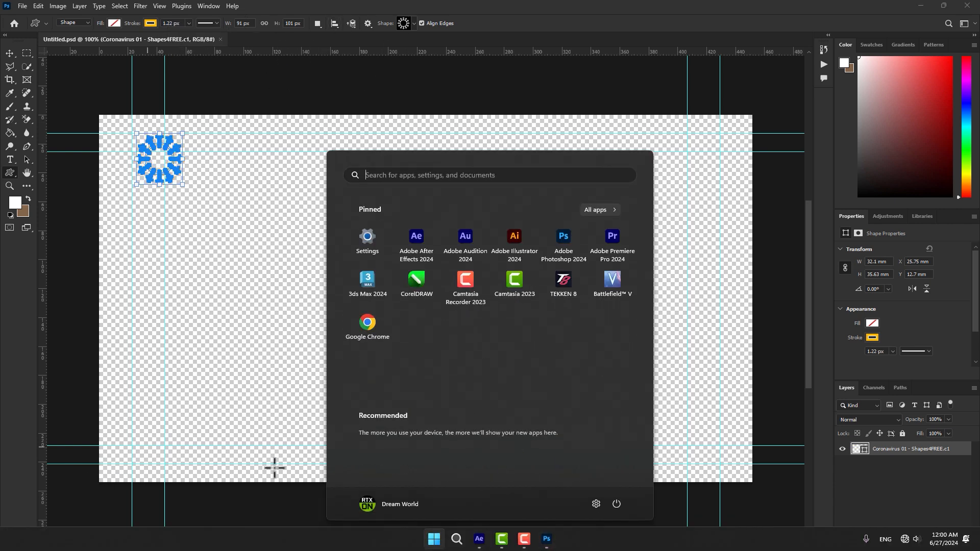
{"action": "left_click", "coordinate": [479, 538]}
{"action": "key", "text": "super"}
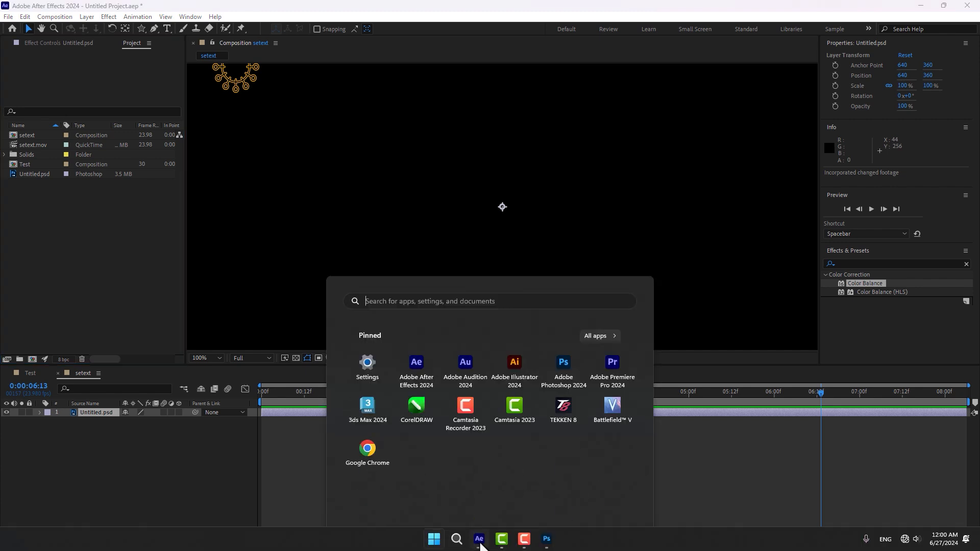
{"action": "key", "text": "super"}
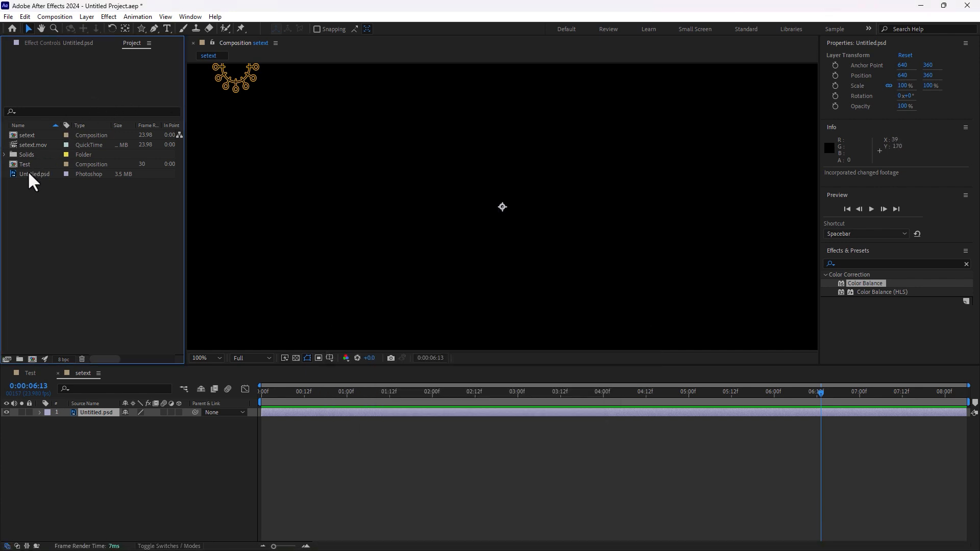
{"action": "key", "text": "comma"}
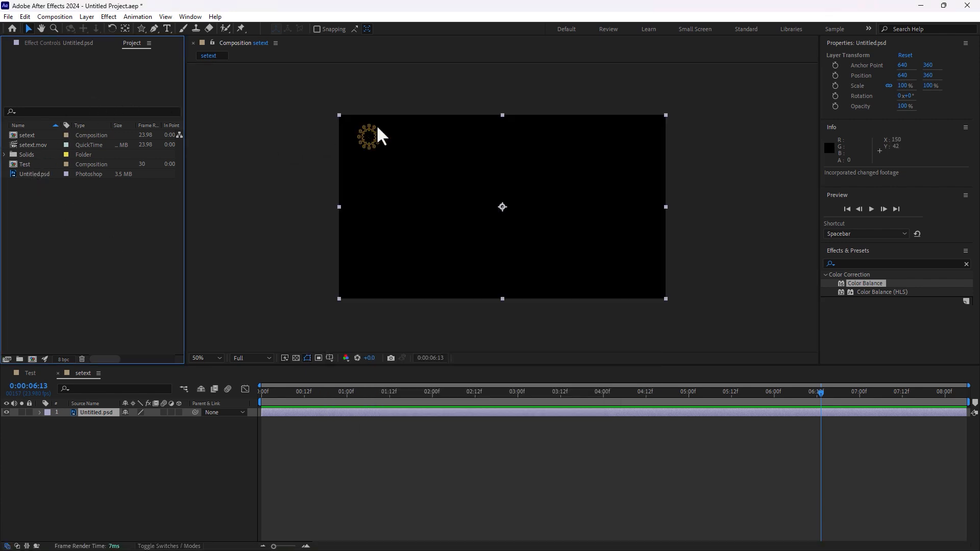
{"action": "left_click", "coordinate": [208, 357]}
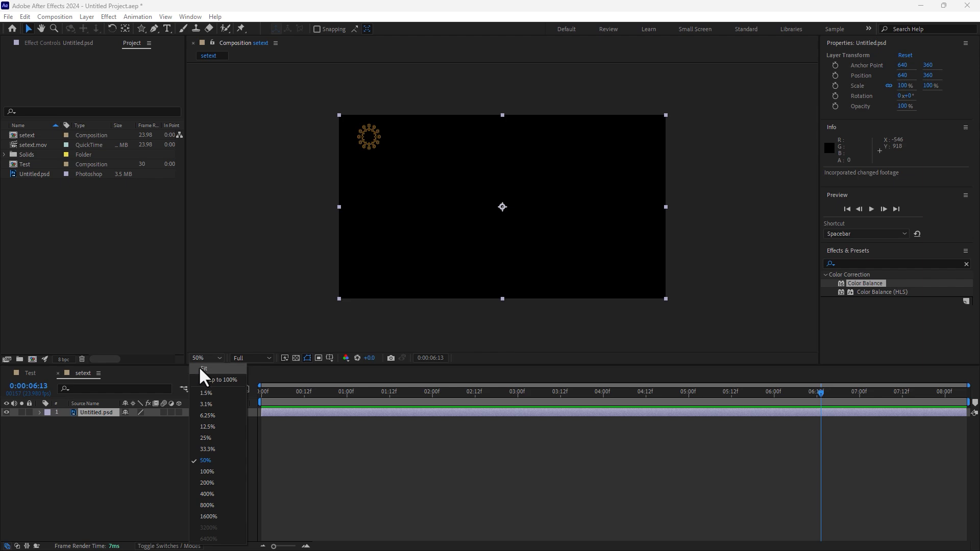
{"action": "left_click", "coordinate": [198, 366]}
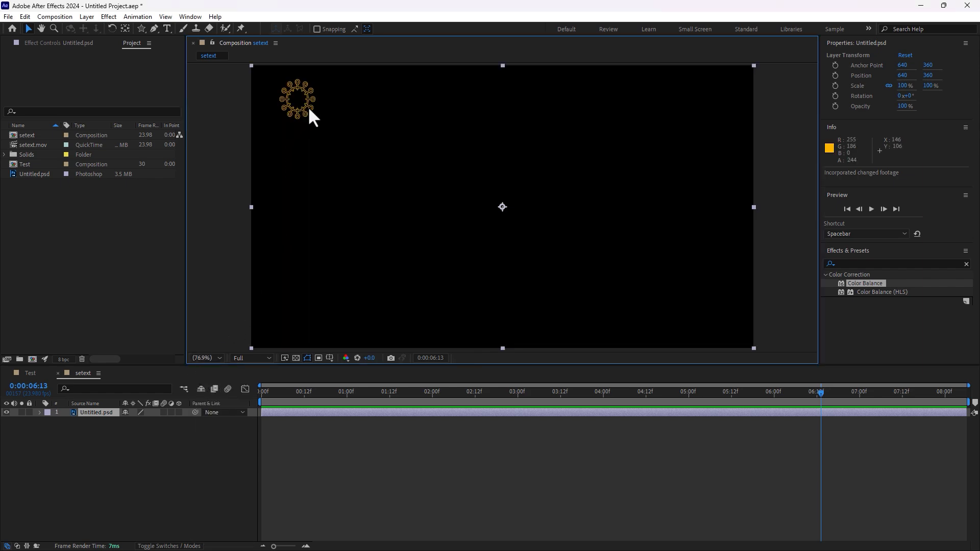
- Switch to Photoshop, change the shape's stroke color to red, save the file and return to After Effects
{"action": "left_click", "coordinate": [432, 540]}
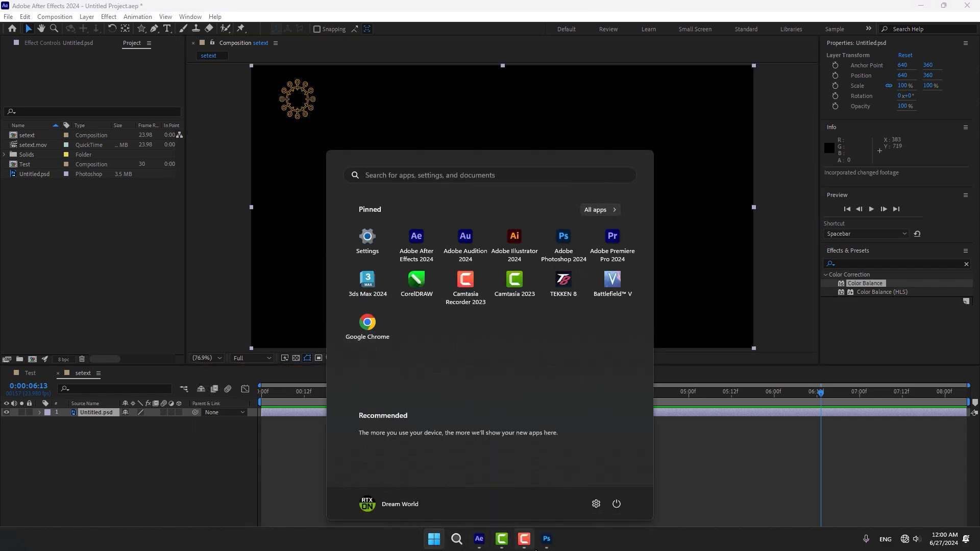
{"action": "left_click", "coordinate": [546, 539]}
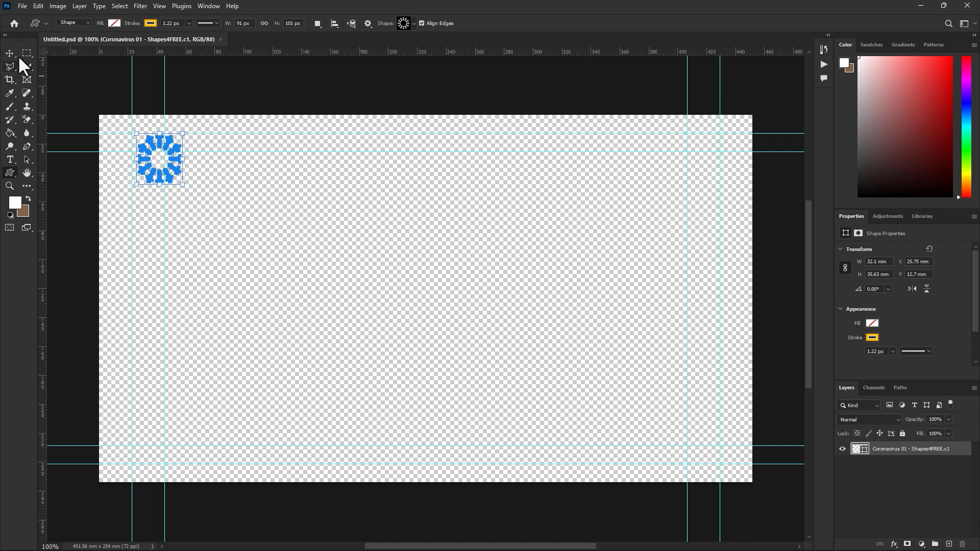
{"action": "left_click", "coordinate": [151, 23]}
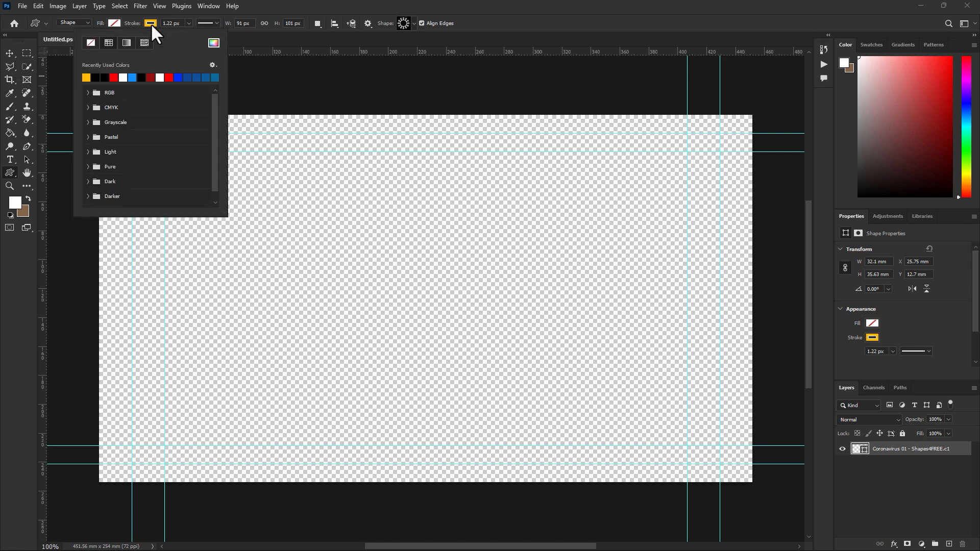
{"action": "left_click", "coordinate": [169, 77]}
{"action": "left_click", "coordinate": [442, 2]}
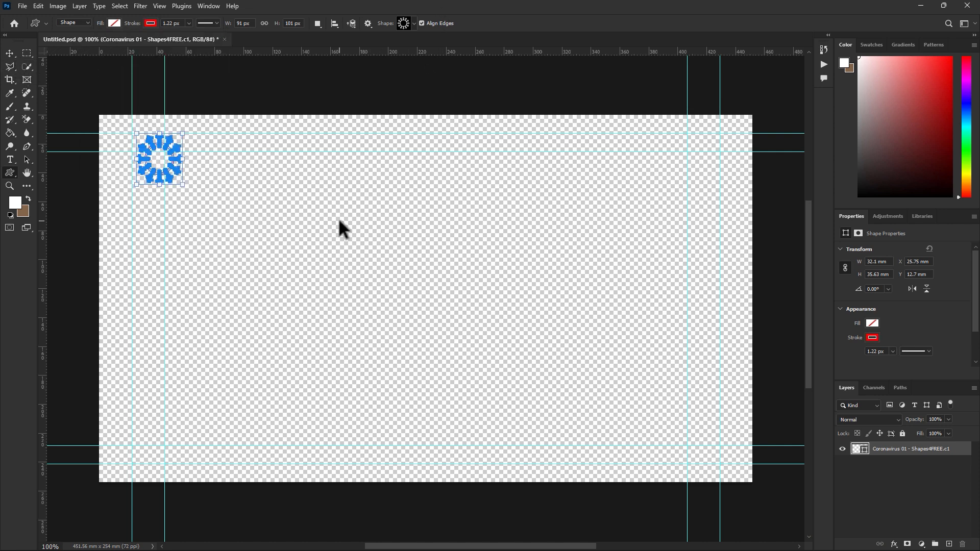
{"action": "key", "text": "ctrl+s"}
{"action": "left_click", "coordinate": [921, 4]}
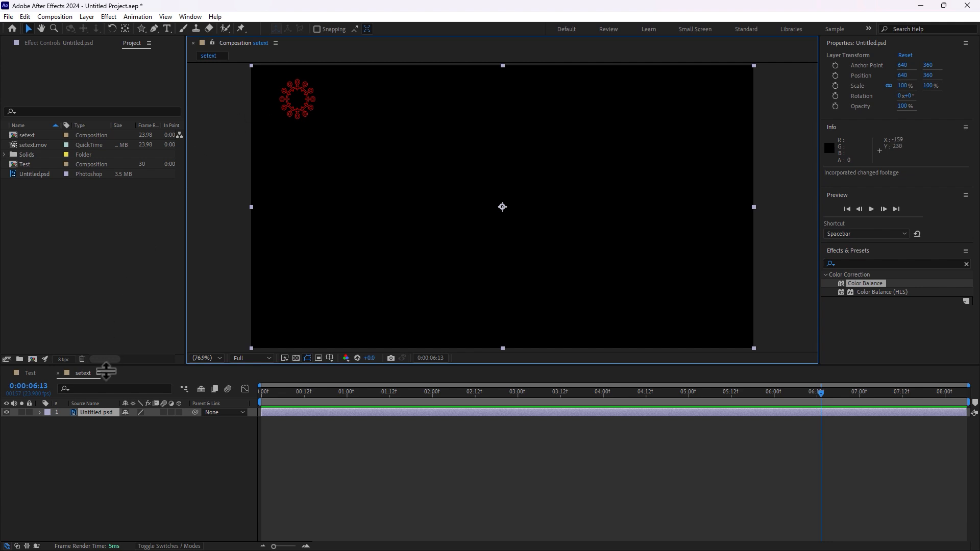
- Add a new Maxon Cinema 4D file layer named Untitled, saved on the Desktop, and accept the Cinema 4D license notice
{"action": "left_click", "coordinate": [210, 460]}
{"action": "left_click", "coordinate": [87, 16]}
{"action": "mouse_move", "coordinate": [95, 27]}
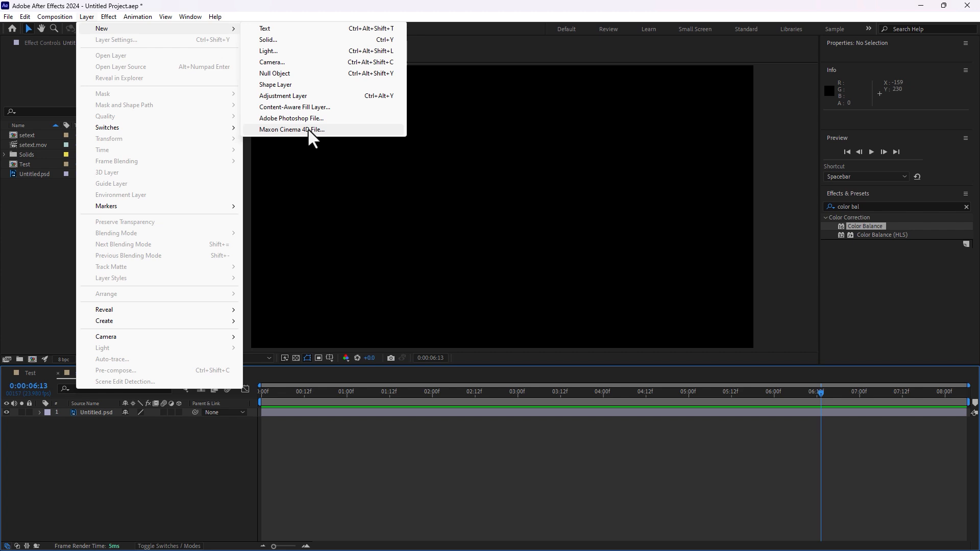
{"action": "left_click", "coordinate": [308, 130]}
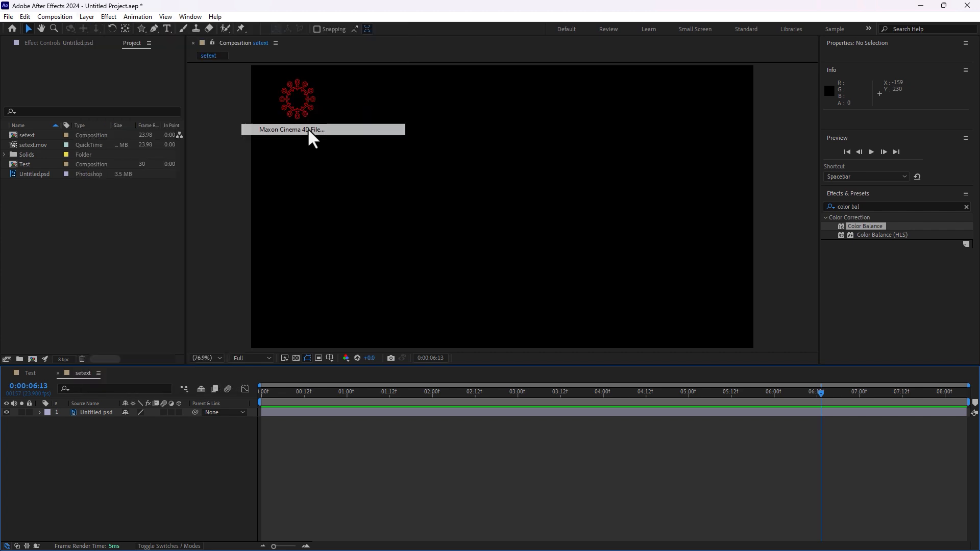
{"action": "left_click", "coordinate": [37, 158]}
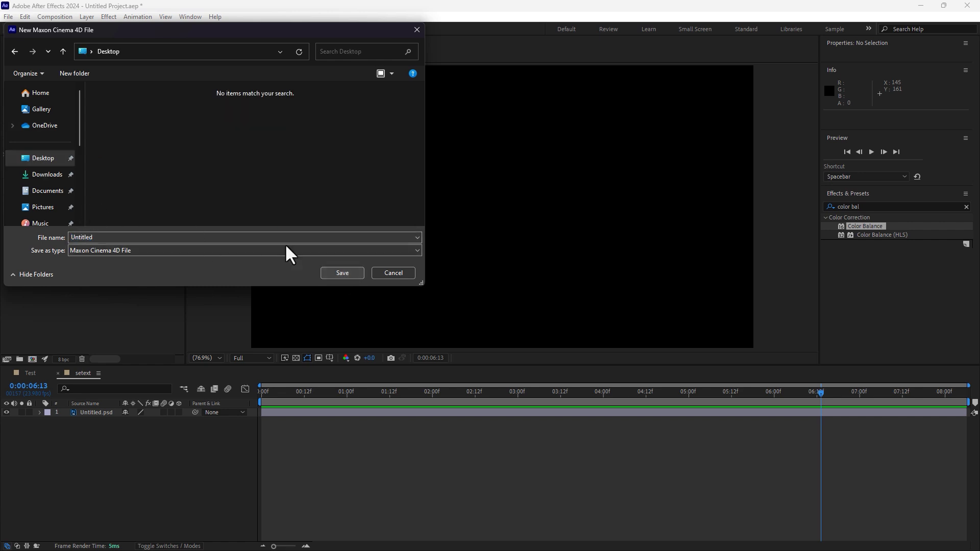
{"action": "left_click", "coordinate": [337, 273]}
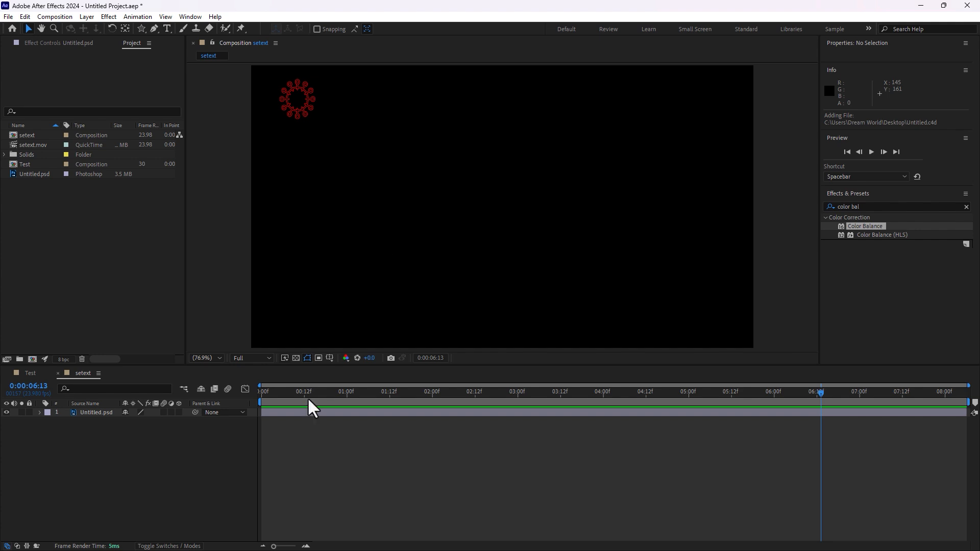
{"action": "key", "text": "super"}
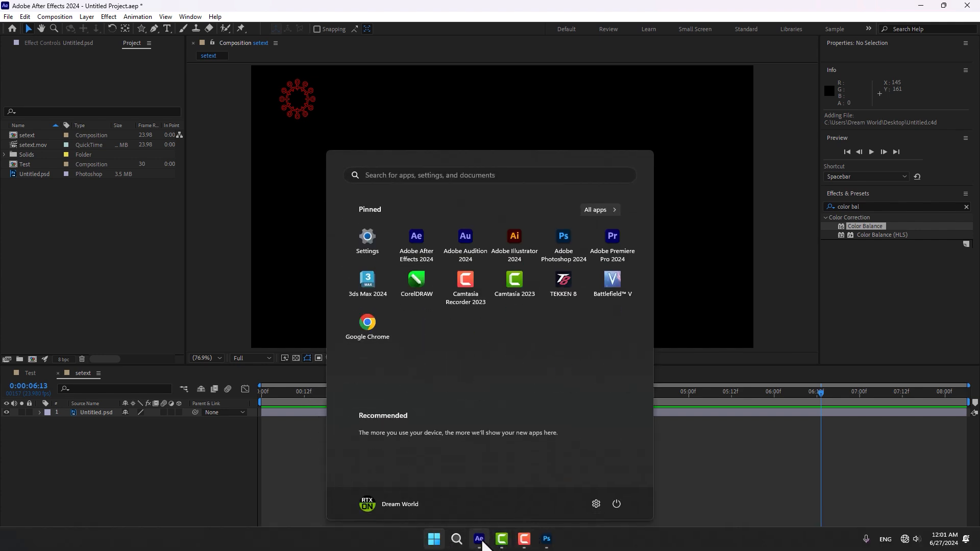
{"action": "left_click", "coordinate": [479, 540]}
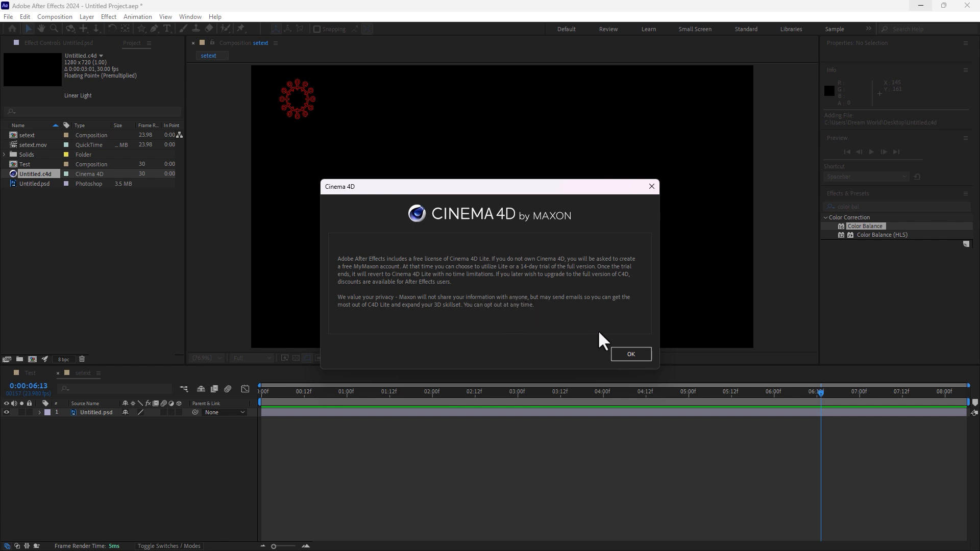
{"action": "left_click", "coordinate": [628, 356]}
- Inspect the Maxon License Manager window behind After Effects, and return to the setext composition
{"action": "key", "text": "super"}
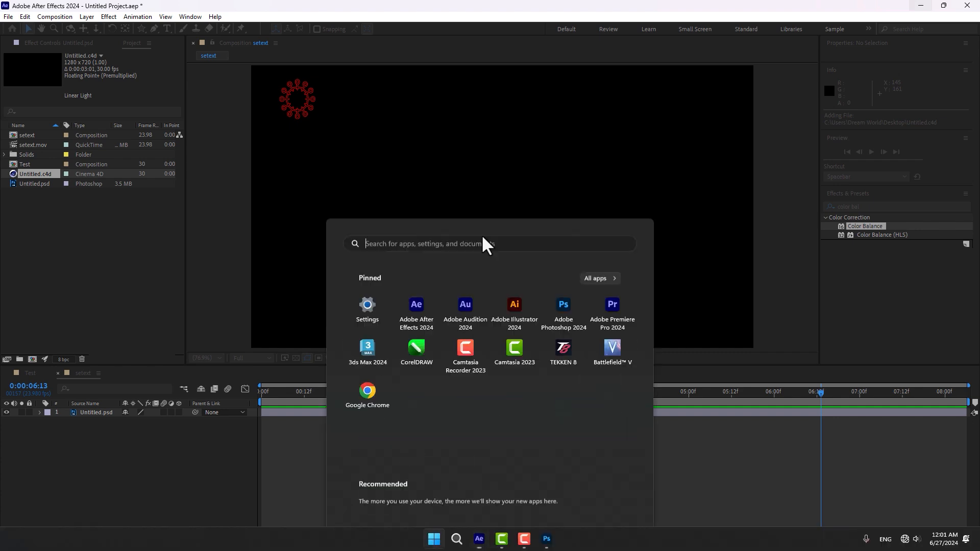
{"action": "key", "text": "super"}
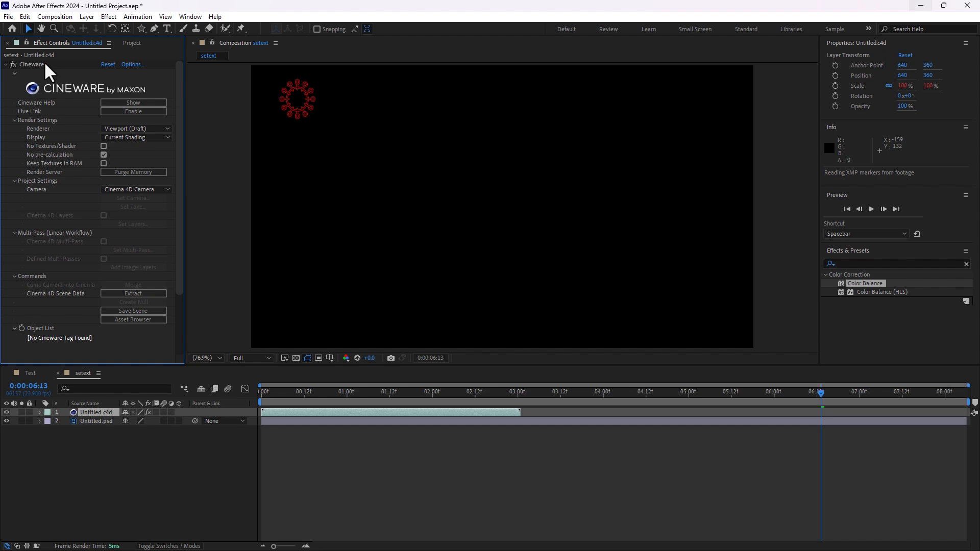
{"action": "key", "text": "super"}
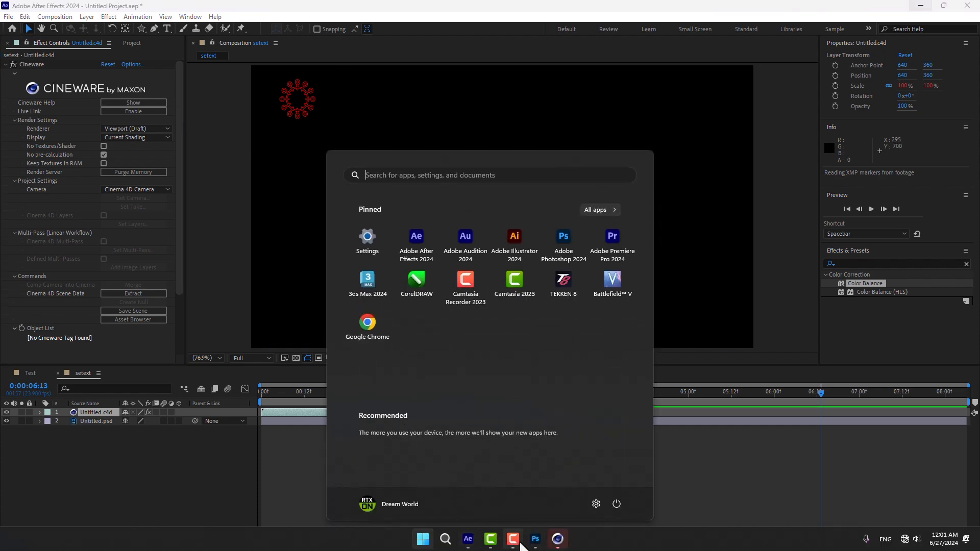
{"action": "left_click", "coordinate": [468, 540]}
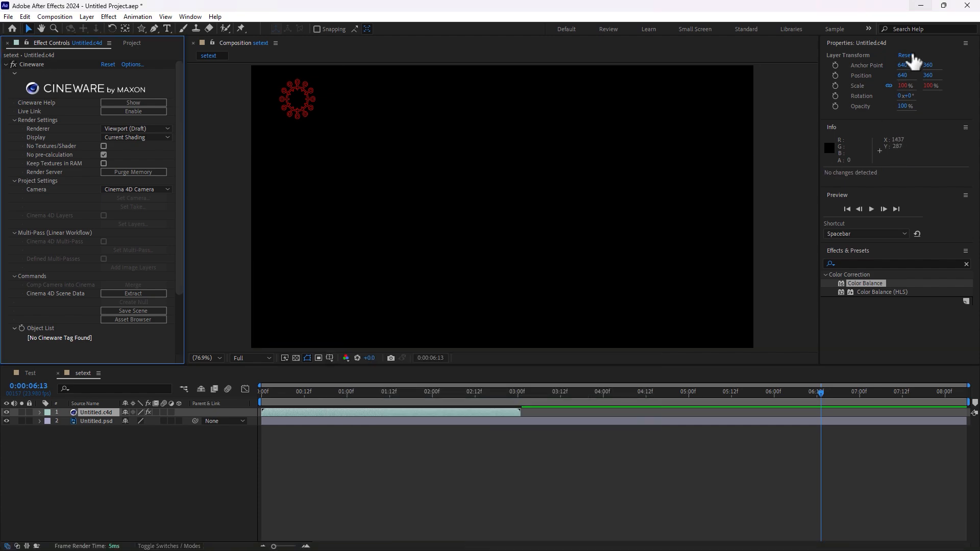
{"action": "left_click", "coordinate": [920, 6]}
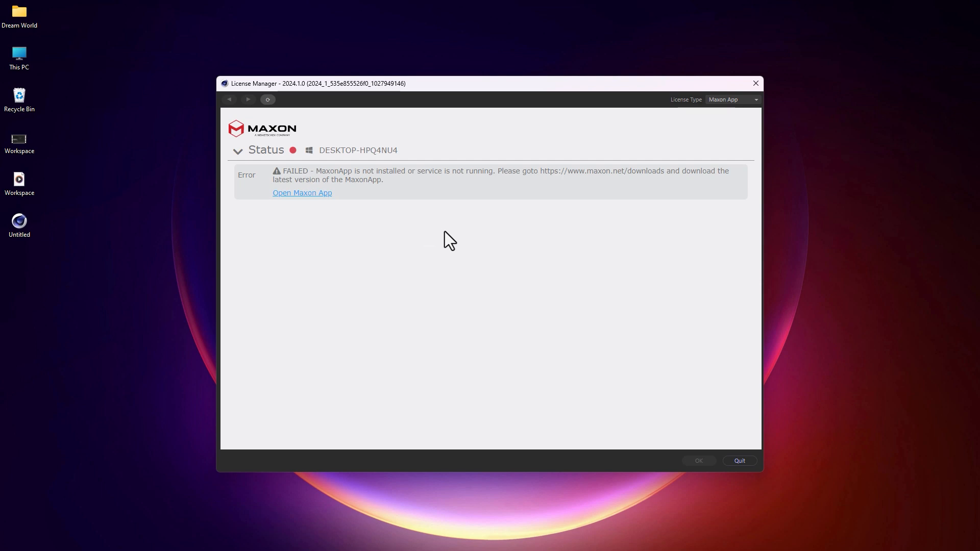
{"action": "key", "text": "super"}
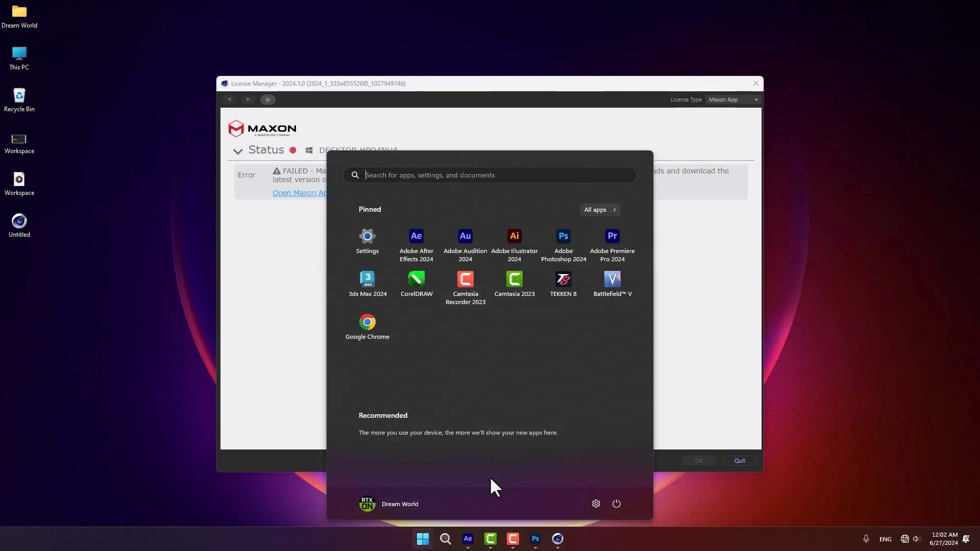
{"action": "left_click", "coordinate": [468, 539]}
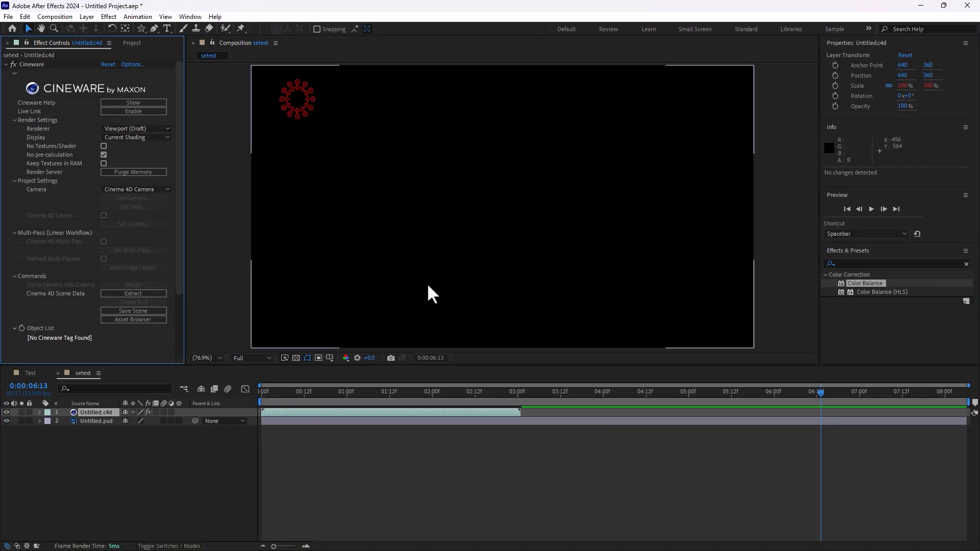